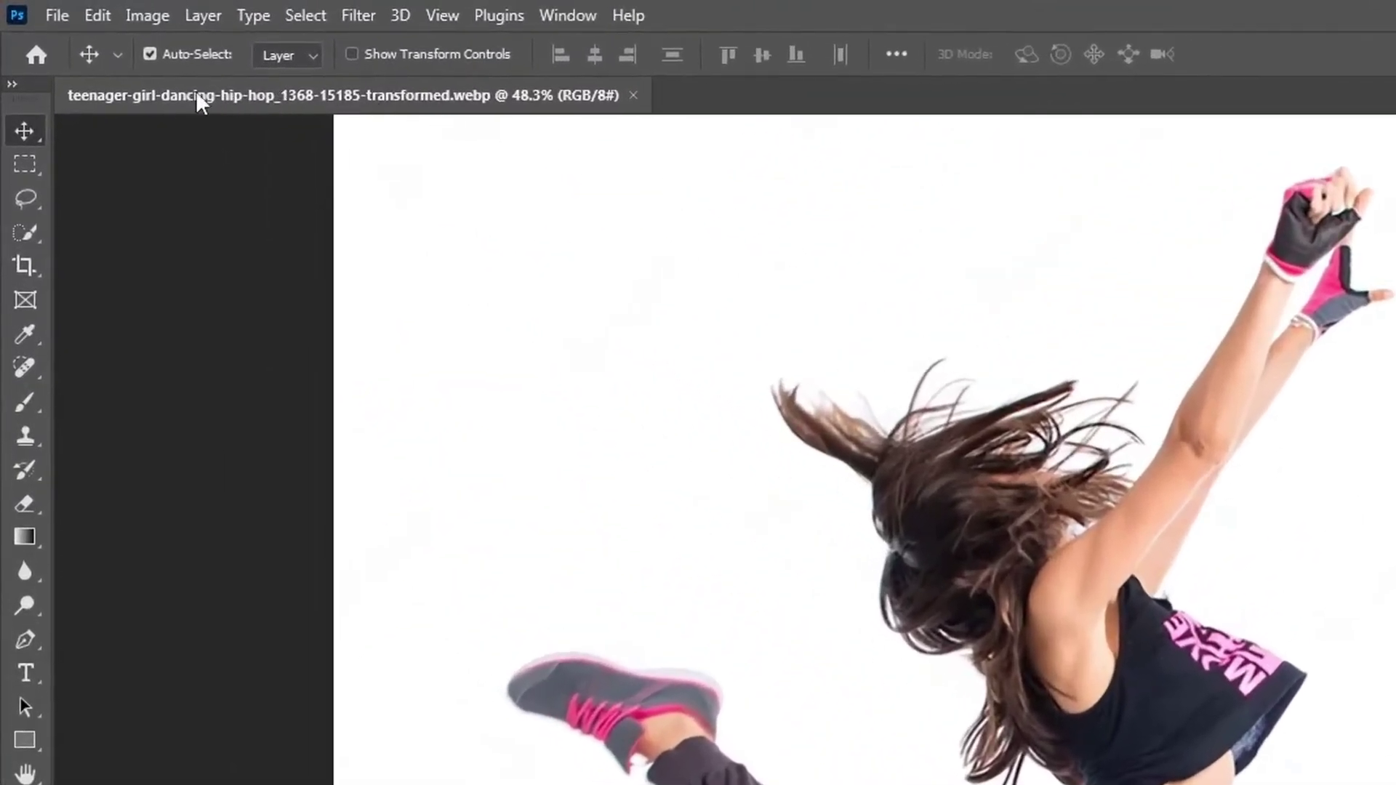
# Outline the jumping dancer with the Quick Selection tool's Select Subject
pyautogui.click(28, 222)
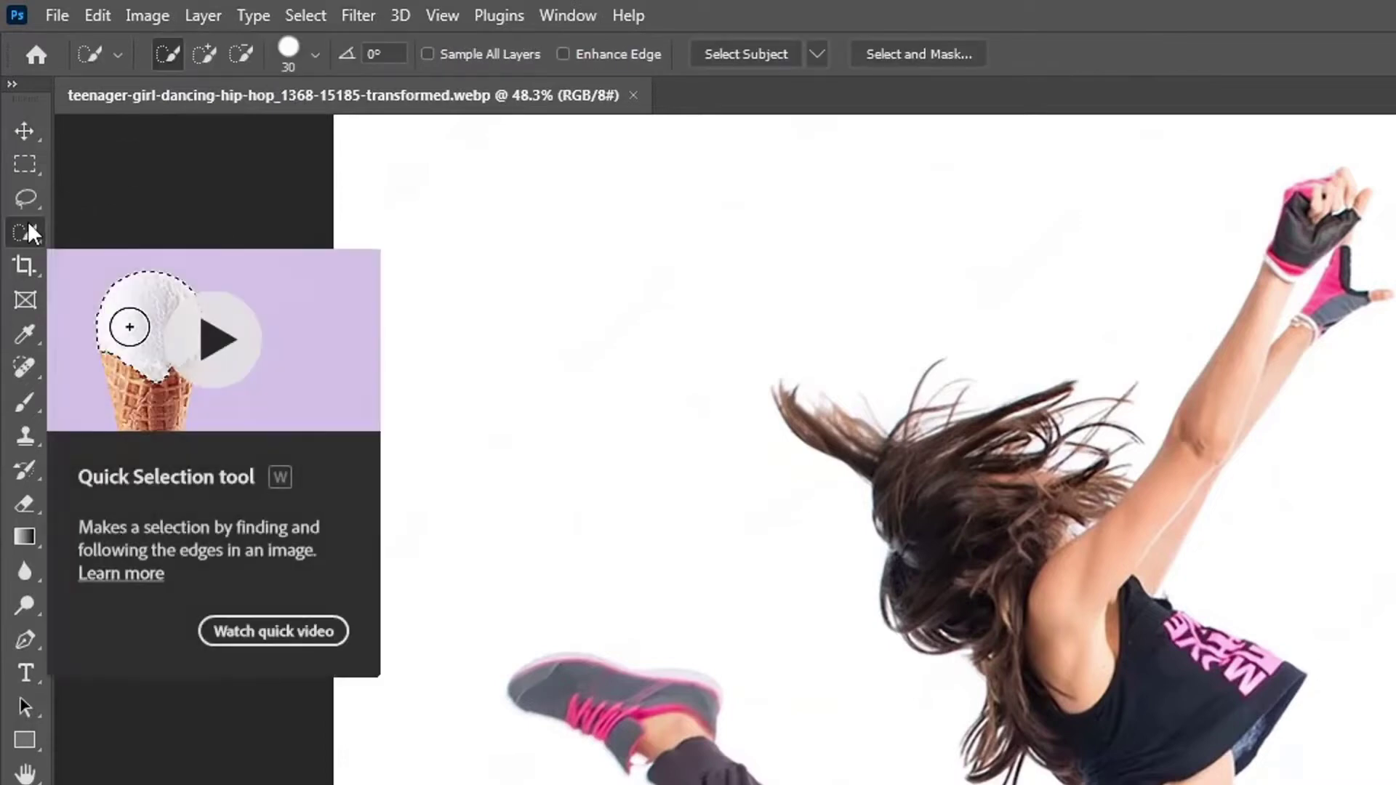
pyautogui.click(721, 50)
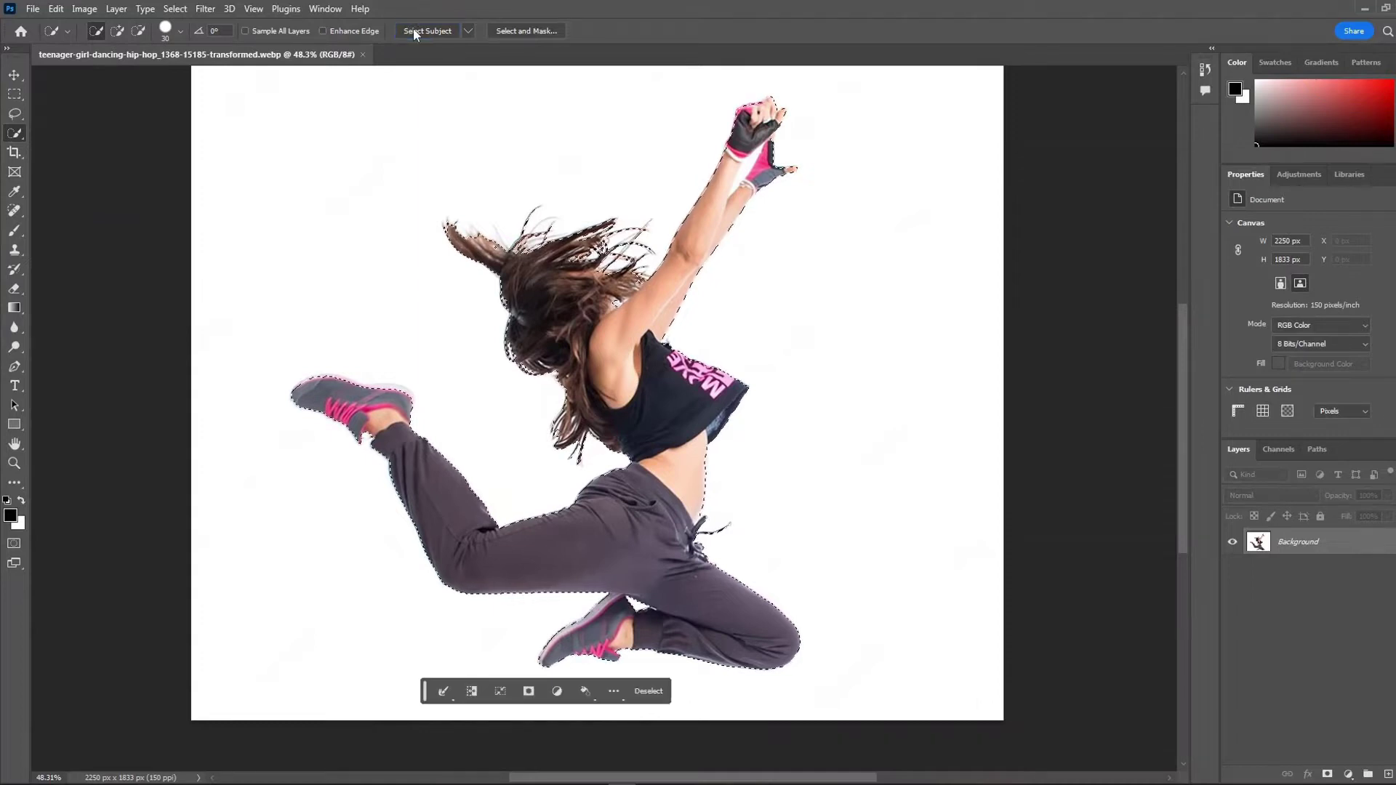
# Switch to the standard Lasso tool and zoom in on the dancer
pyautogui.click(17, 115)
pyautogui.rightClick(17, 115)
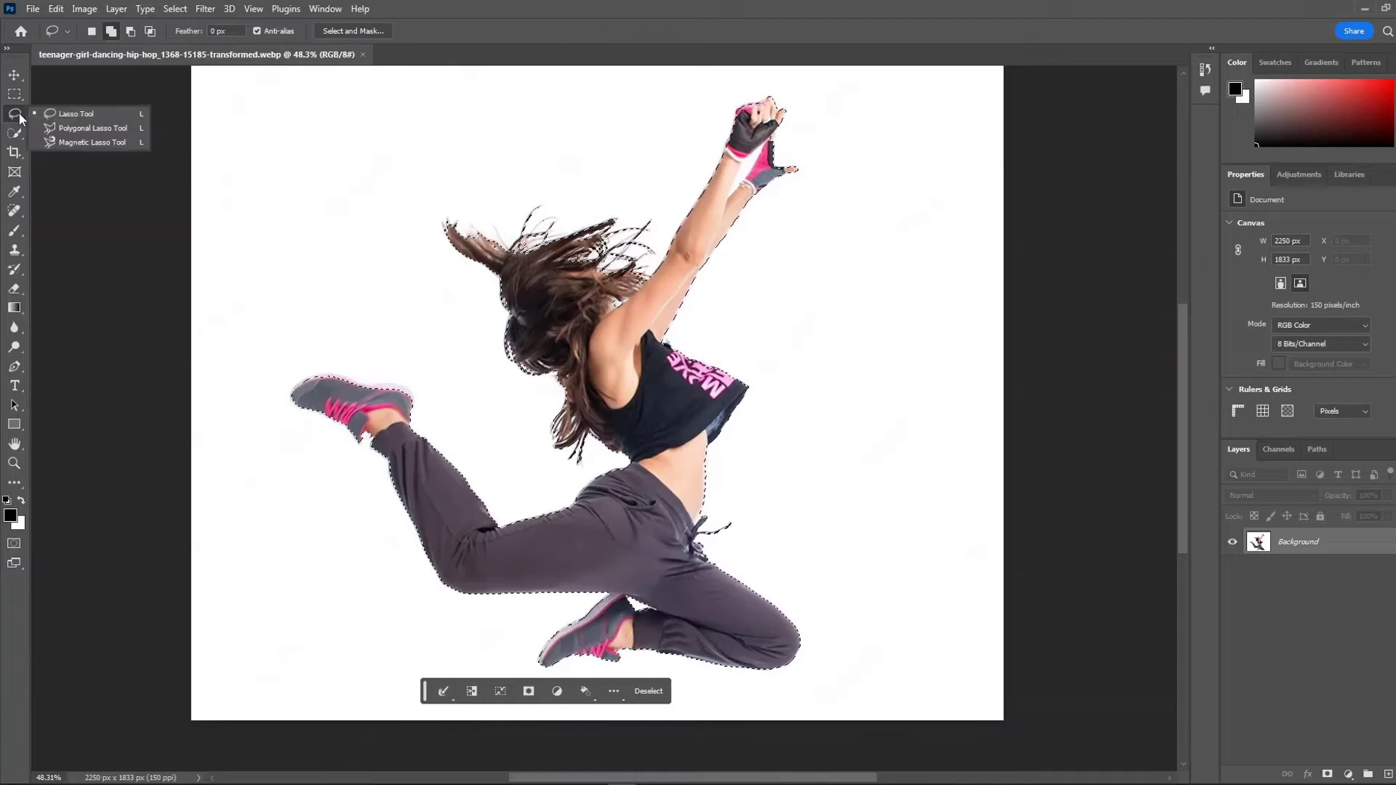
pyautogui.click(80, 109)
pyautogui.scroll(2, 756, 138)
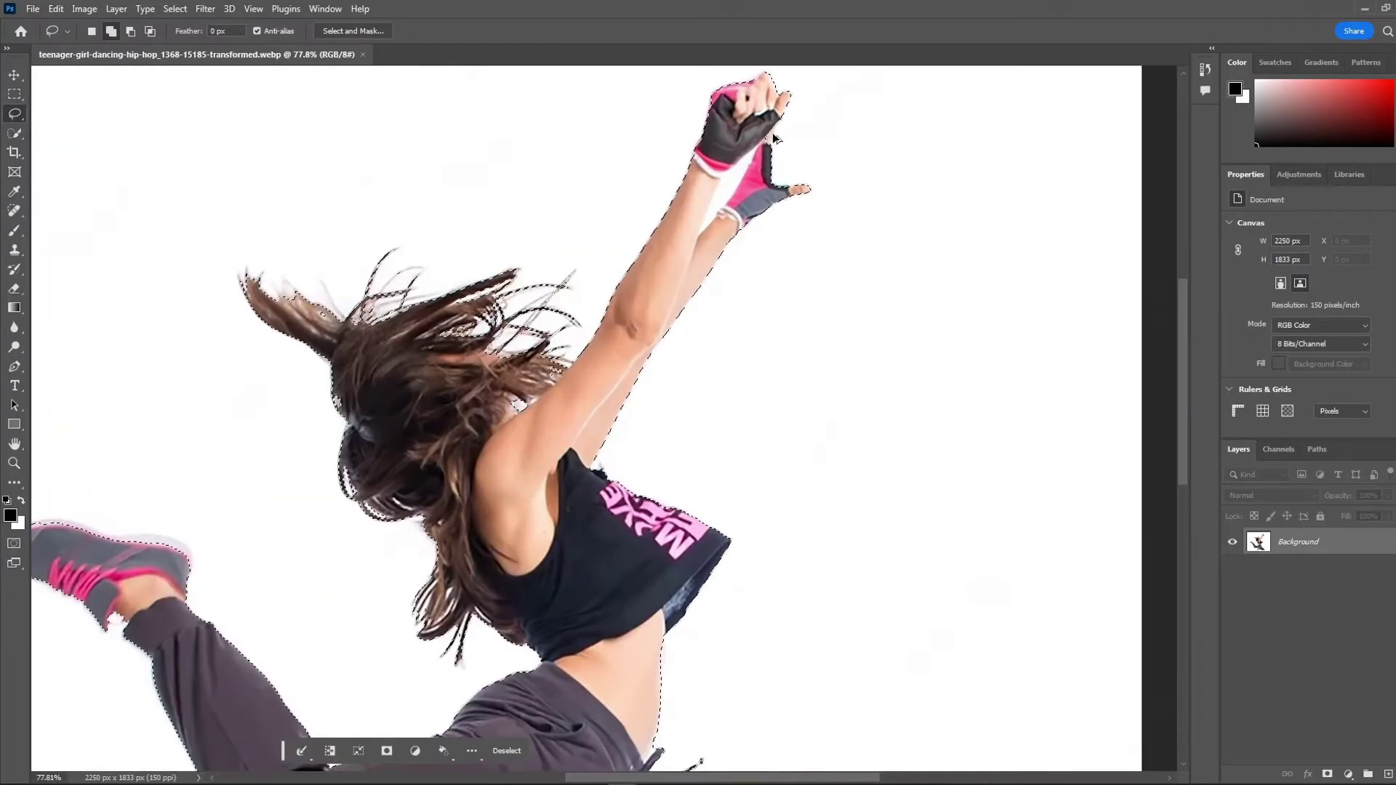
pyautogui.scroll(2, 750, 142)
pyautogui.scroll(2, 742, 143)
pyautogui.scroll(2, 736, 150)
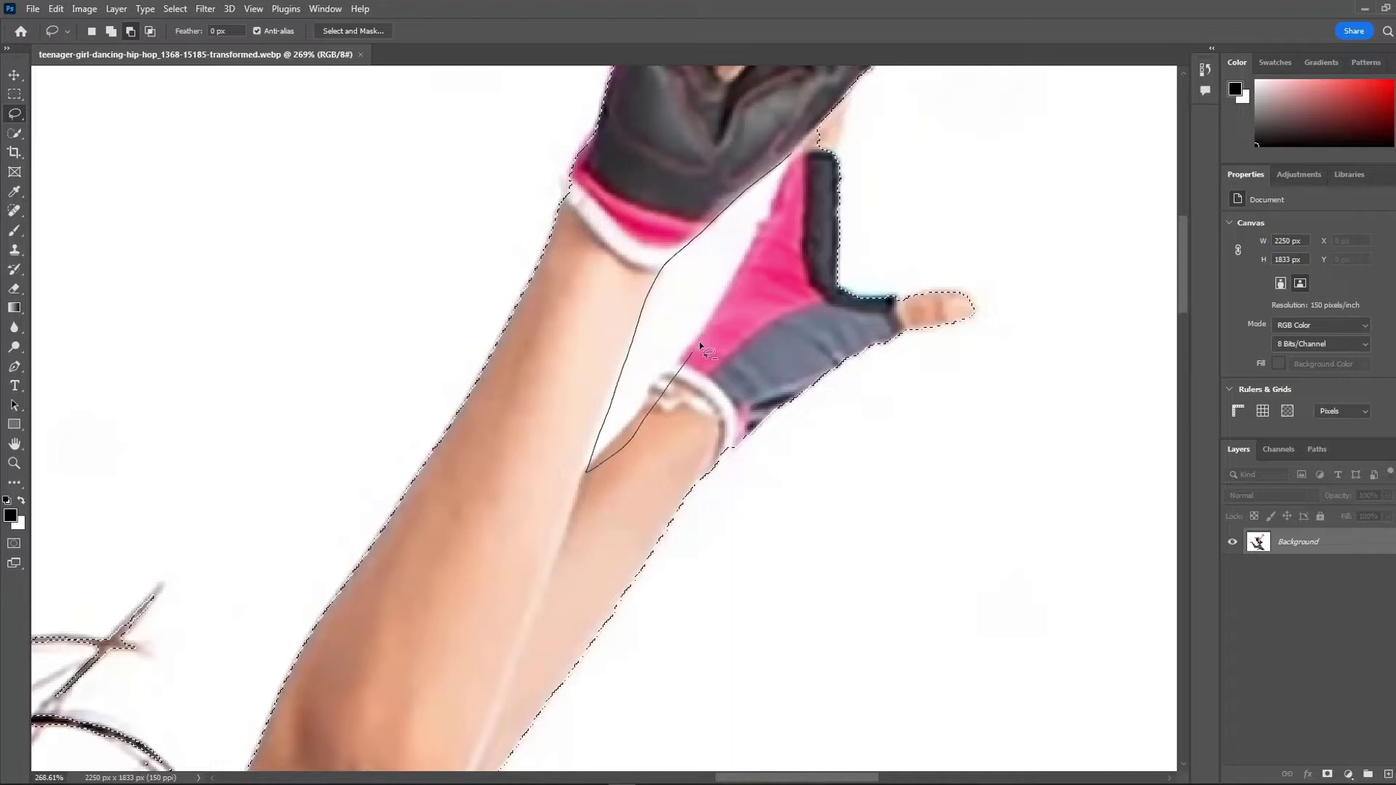
# Exclude the white gap between the raised forearms and tidy the inner forearm edge
pyautogui.moveTo(786, 168); pyautogui.dragTo(785, 171)
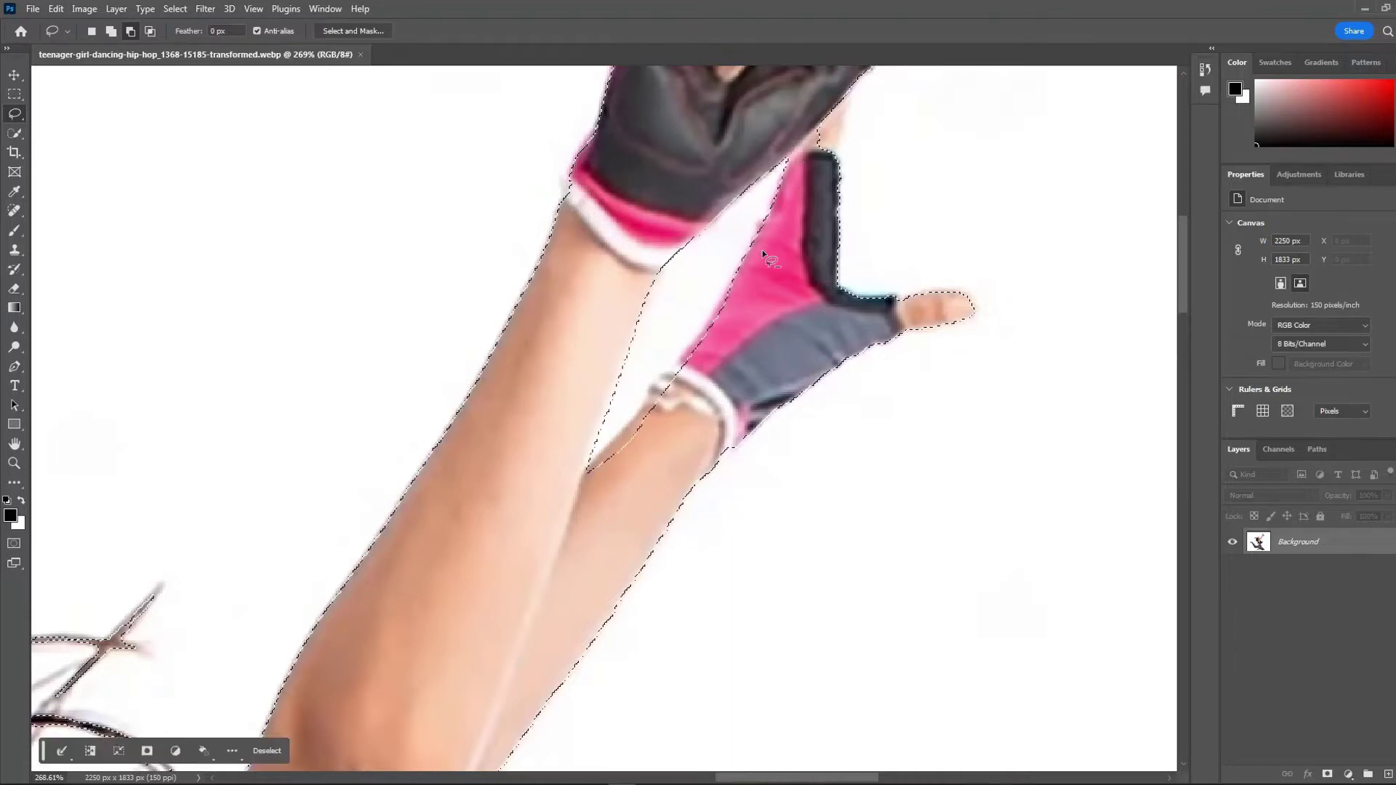
pyautogui.moveTo(733, 311); pyautogui.dragTo(706, 334)
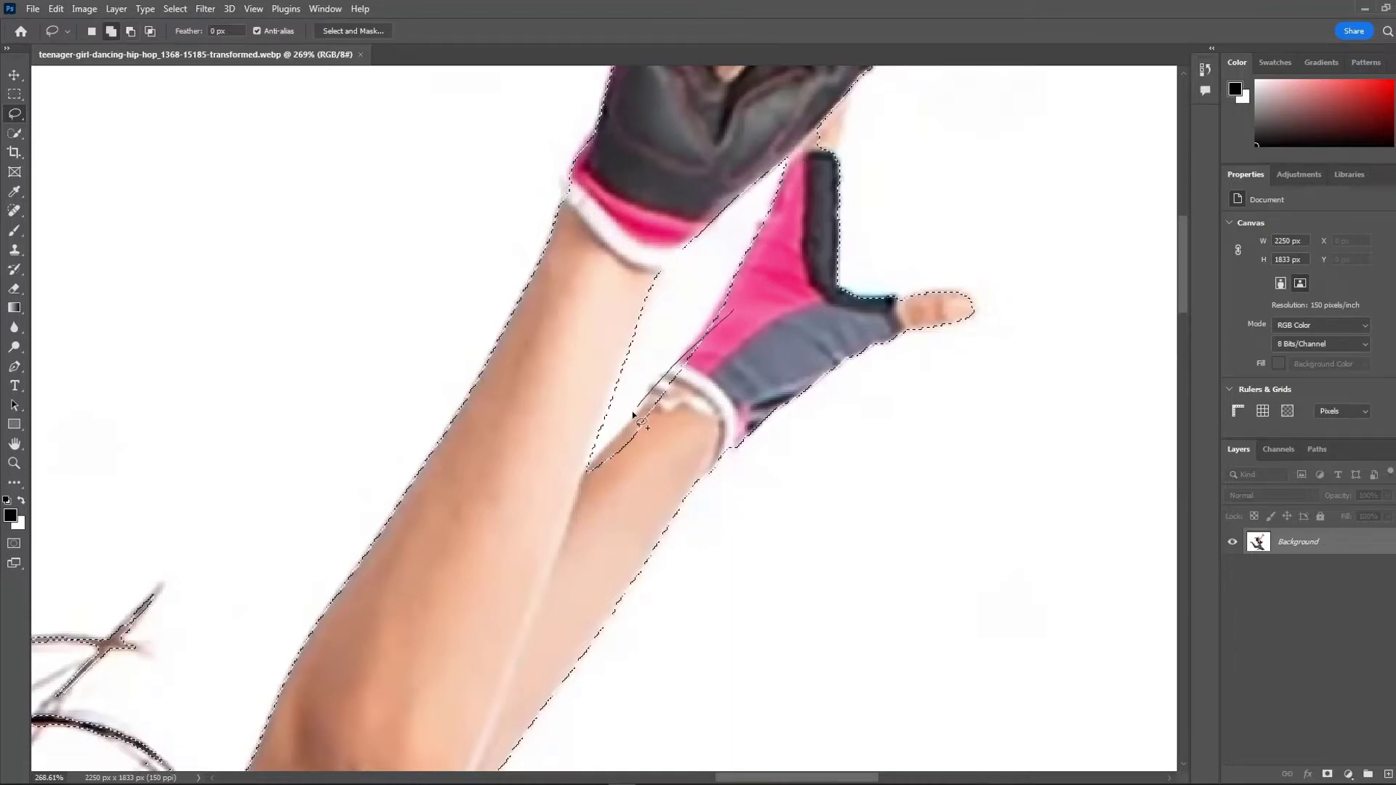
pyautogui.moveTo(575, 502); pyautogui.dragTo(576, 503)
pyautogui.moveTo(673, 367); pyautogui.dragTo(676, 363)
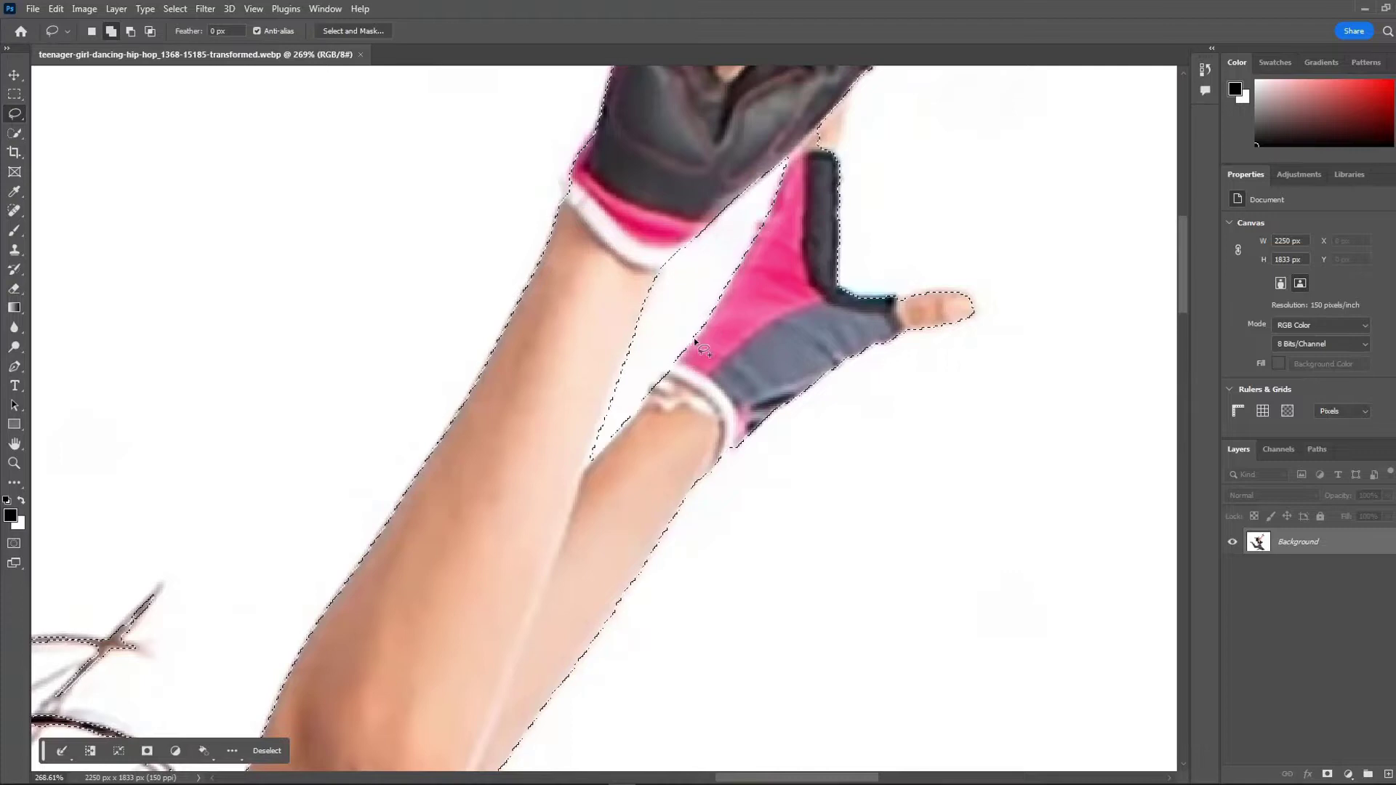
pyautogui.moveTo(646, 302); pyautogui.dragTo(642, 321)
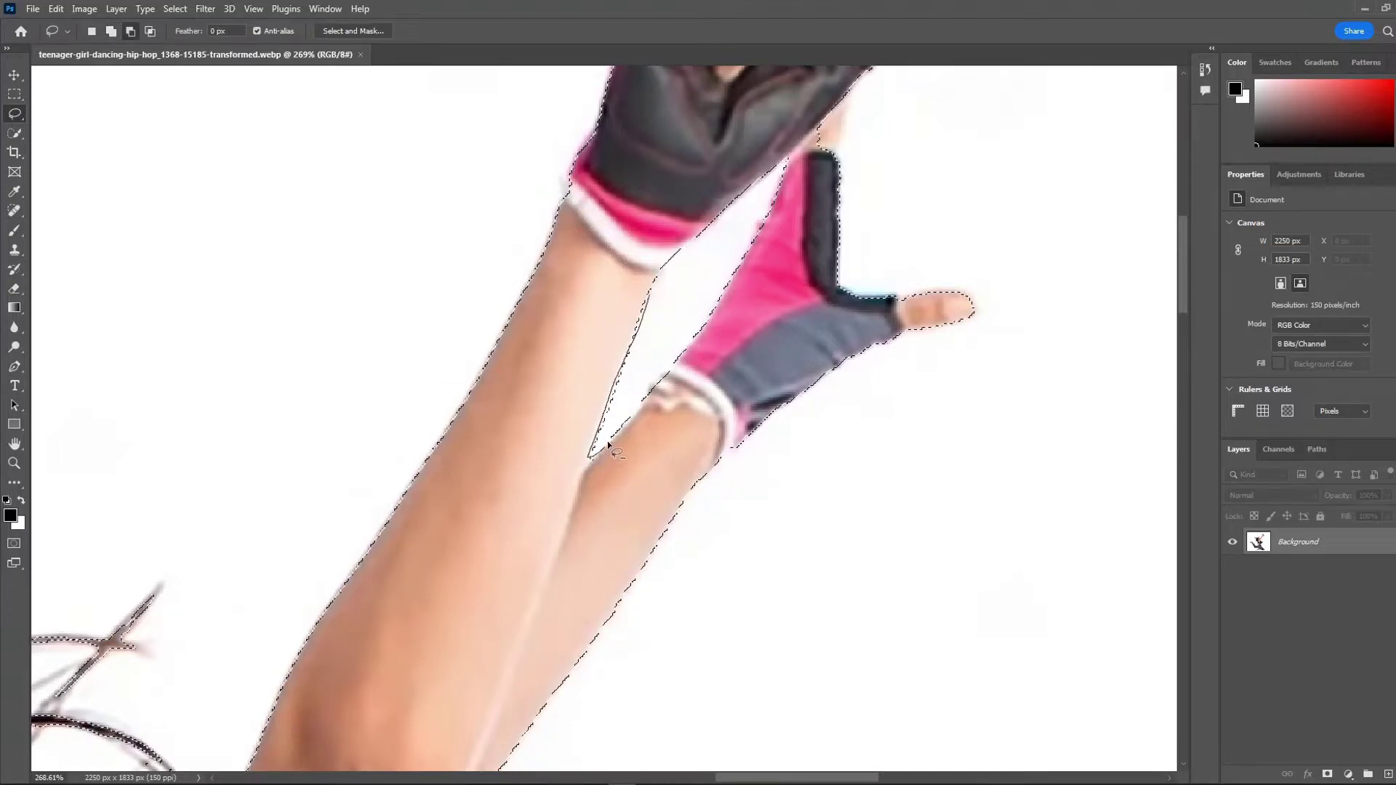
pyautogui.moveTo(631, 400); pyautogui.dragTo(658, 322)
# Fit the image on screen and tidy the selection edge around the shoe
pyautogui.scroll(-2, 628, 430)
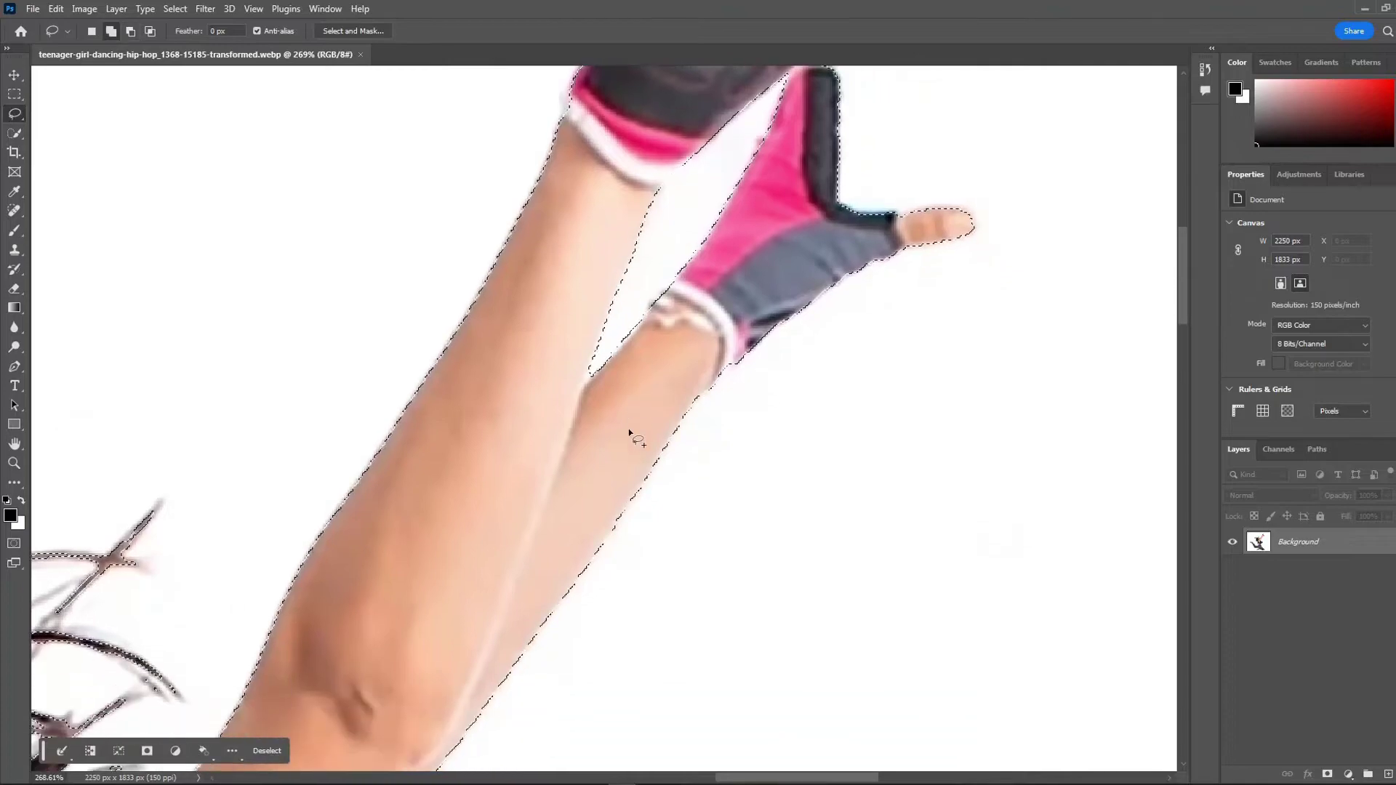
pyautogui.scroll(5, 847, 182)
pyautogui.hotkey('ctrl', '0')
pyautogui.scroll(5, 280, 390)
pyautogui.moveTo(509, 342); pyautogui.dragTo(841, 461)
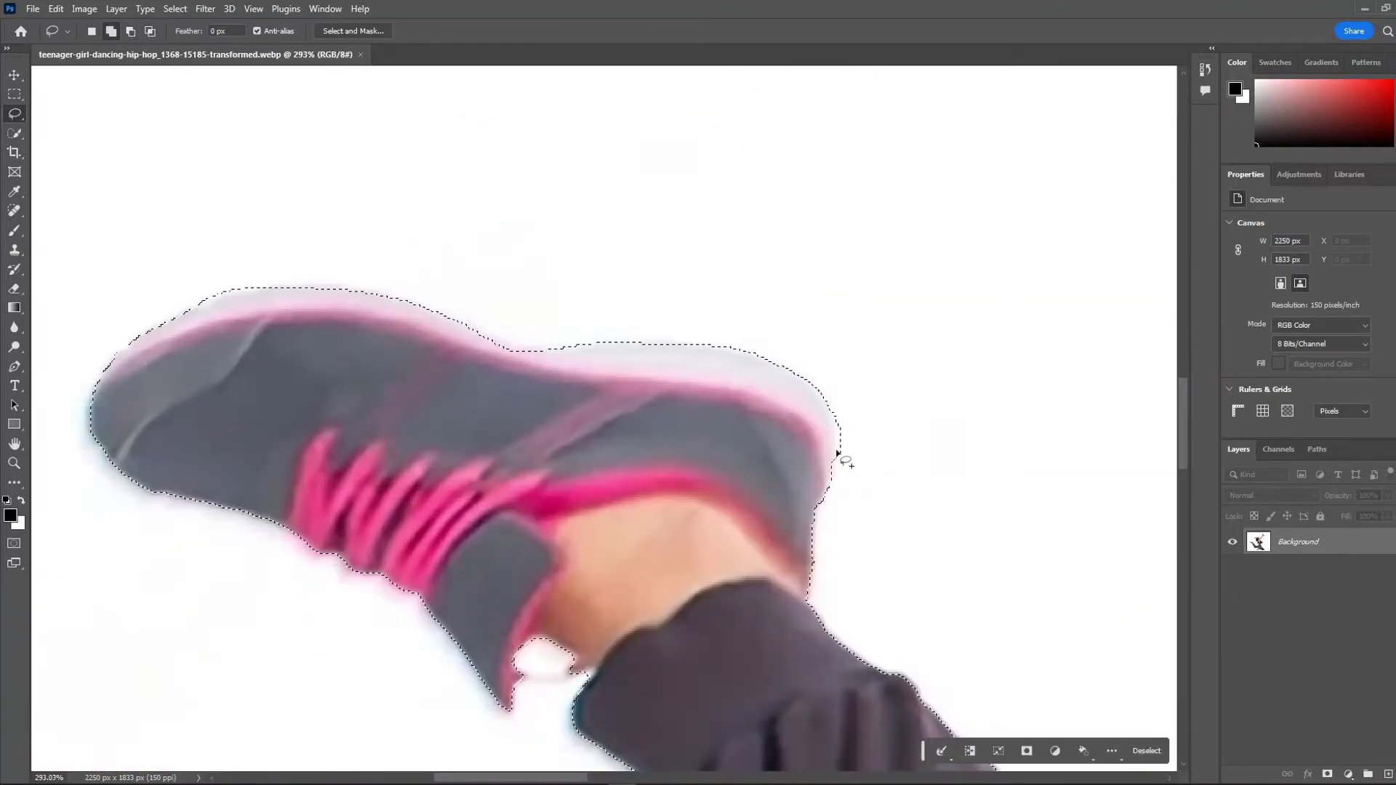
pyautogui.scroll(-3, 906, 480)
pyautogui.scroll(-5, 907, 480)
pyautogui.scroll(-3, 1164, 545)
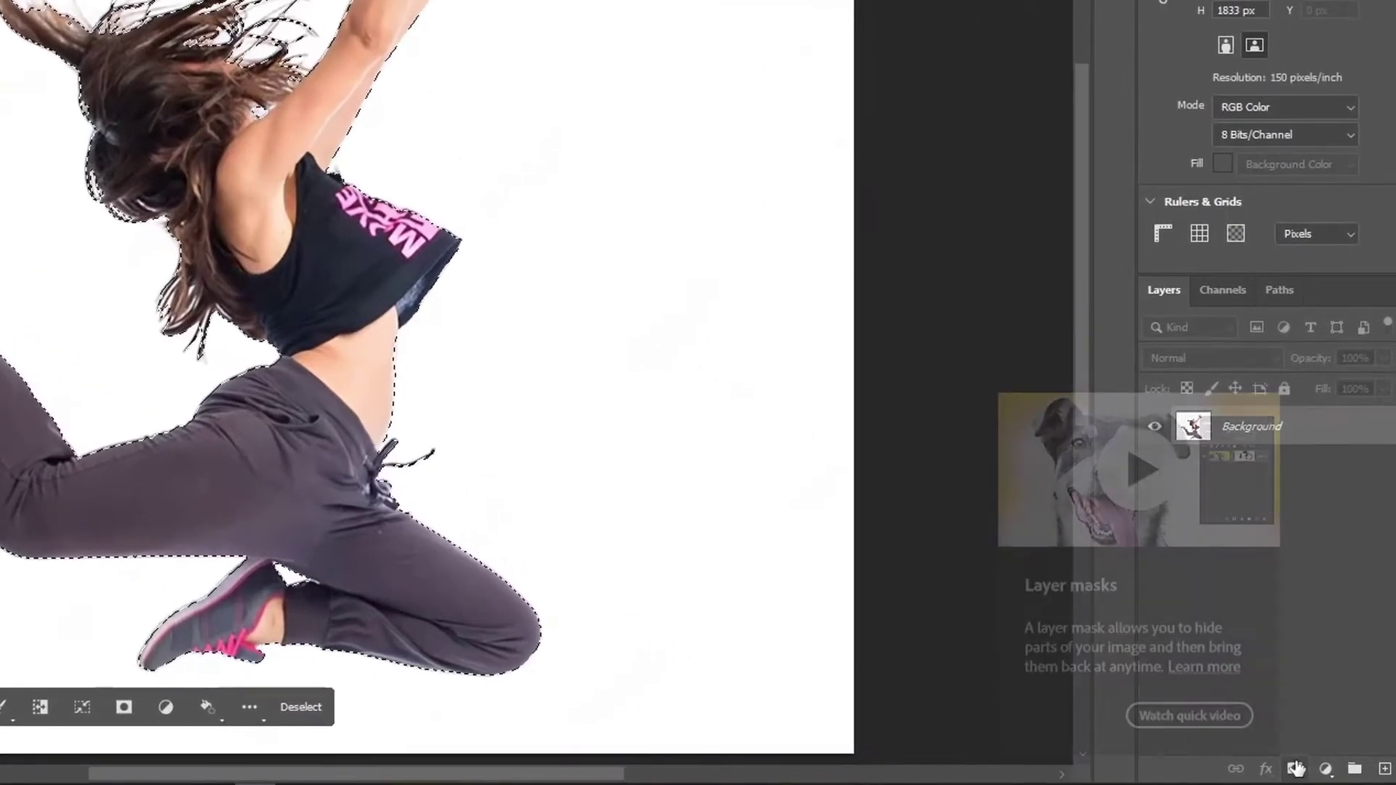
# Mask the dancer from her selection and add a new empty layer beneath her
pyautogui.click(1296, 769)
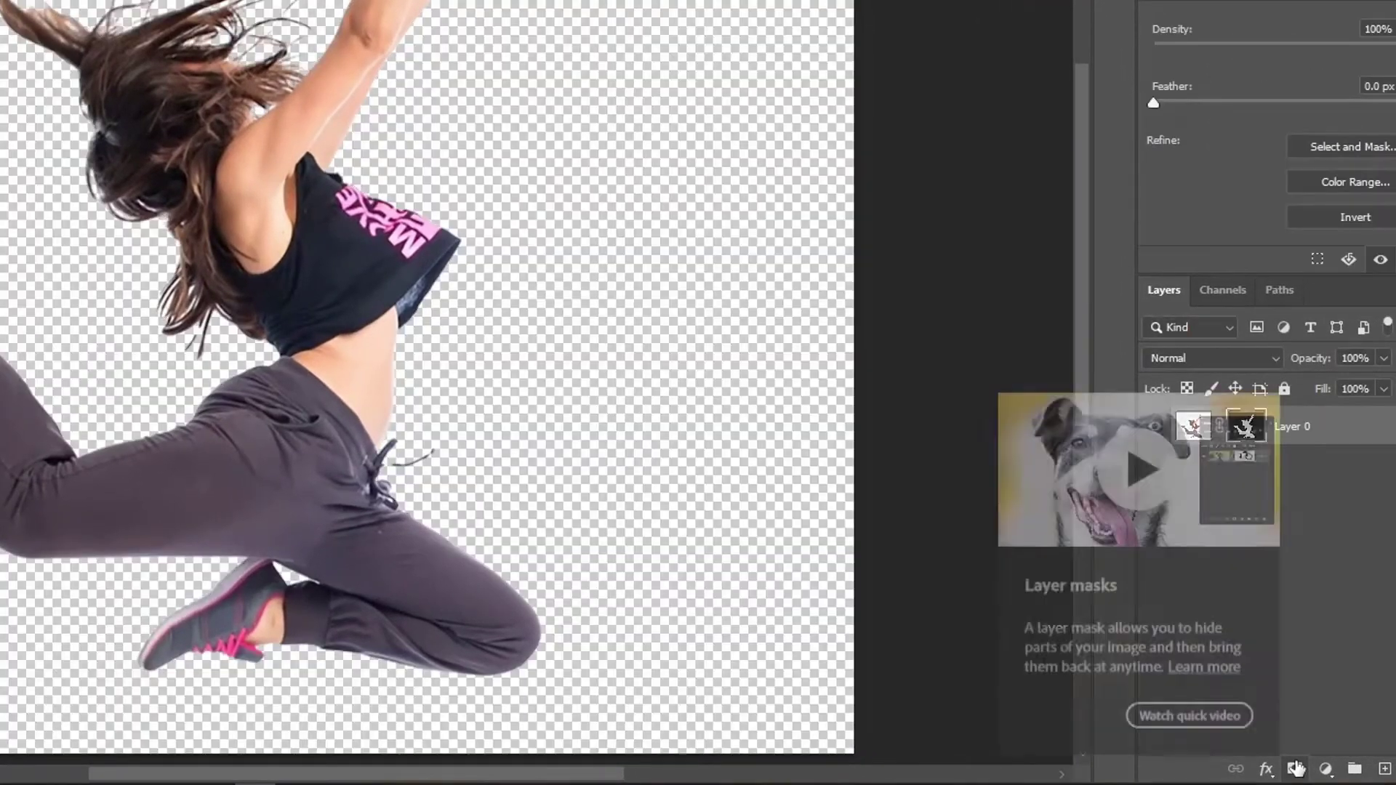
pyautogui.click(1390, 445)
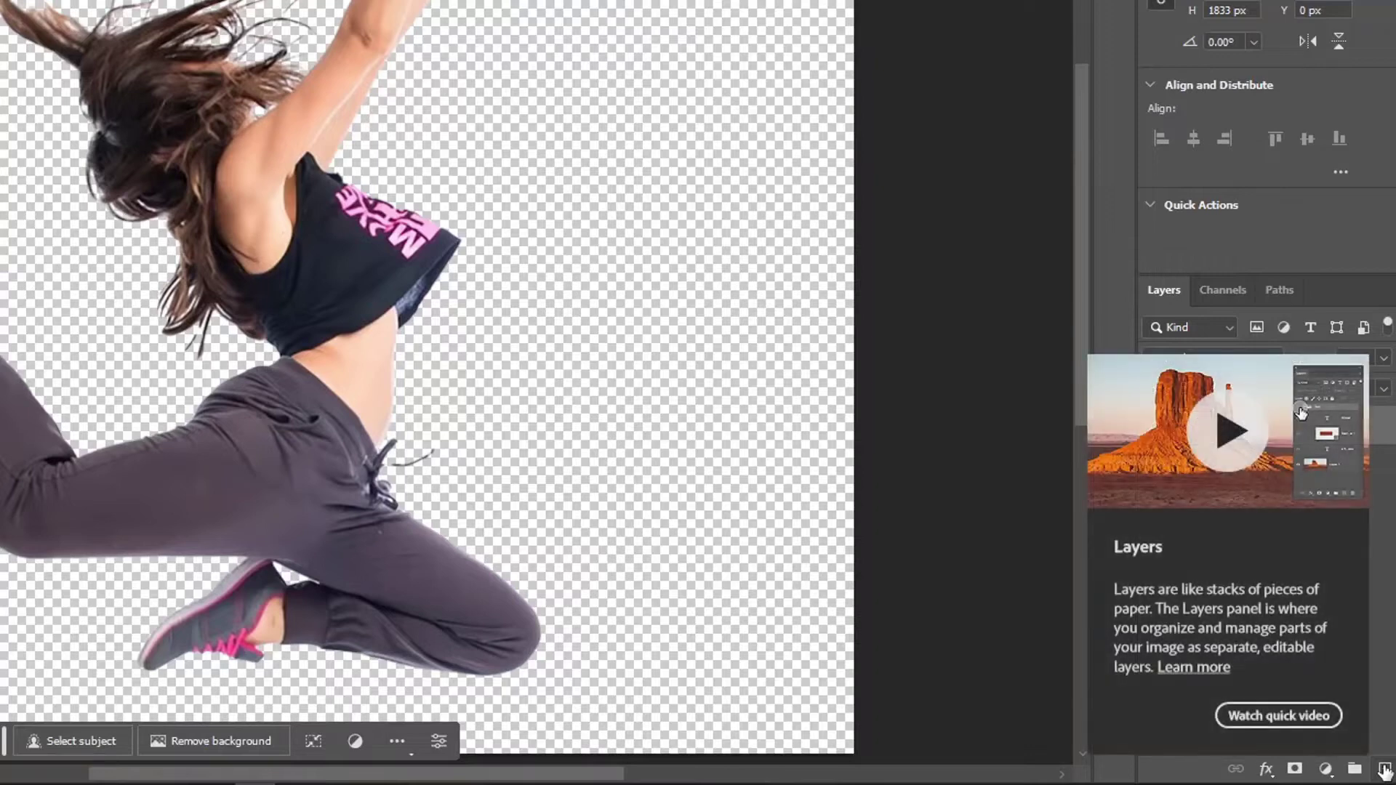
pyautogui.click(1385, 770)
pyautogui.moveTo(1329, 445); pyautogui.dragTo(1321, 488)
# Add a yellow Solid Color fill layer below the dancer
pyautogui.click(1325, 769)
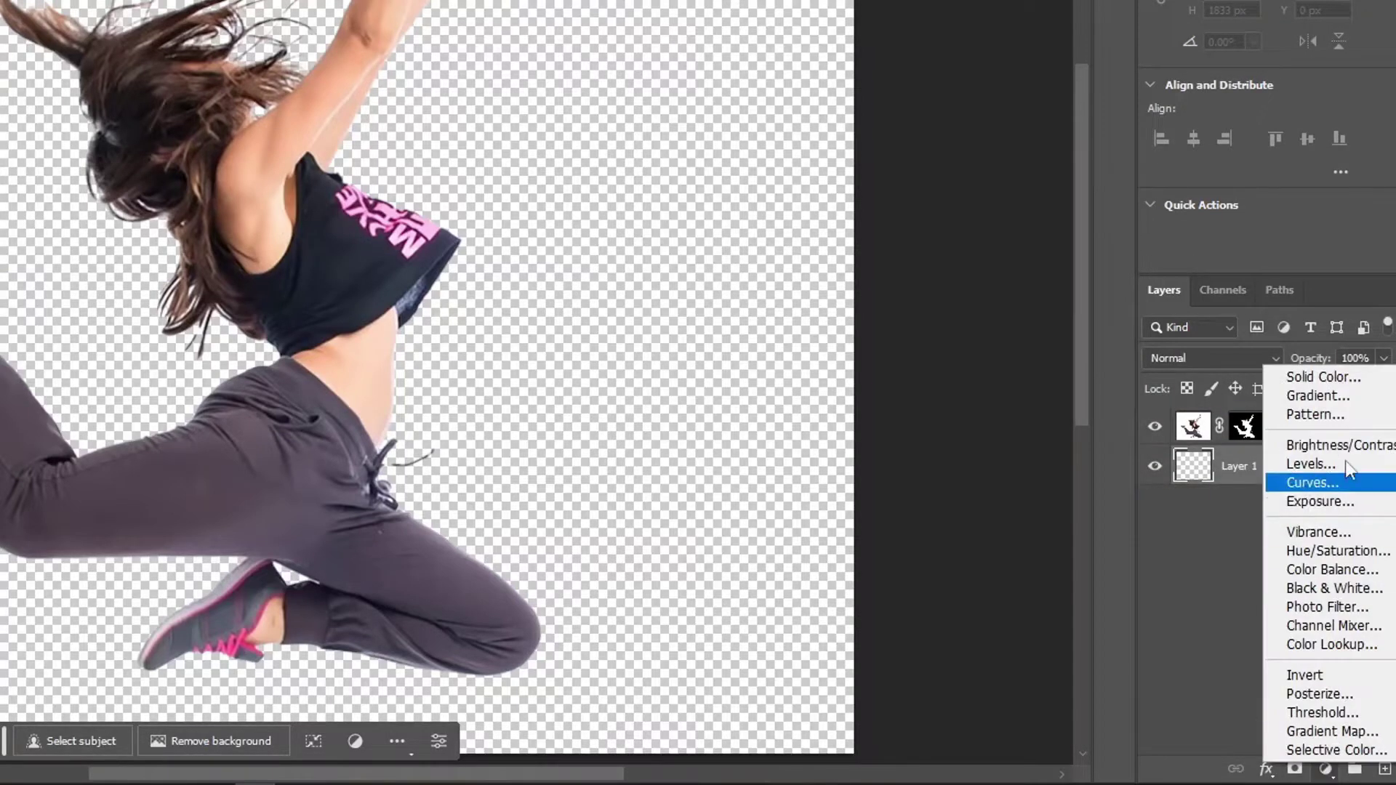
pyautogui.click(1347, 379)
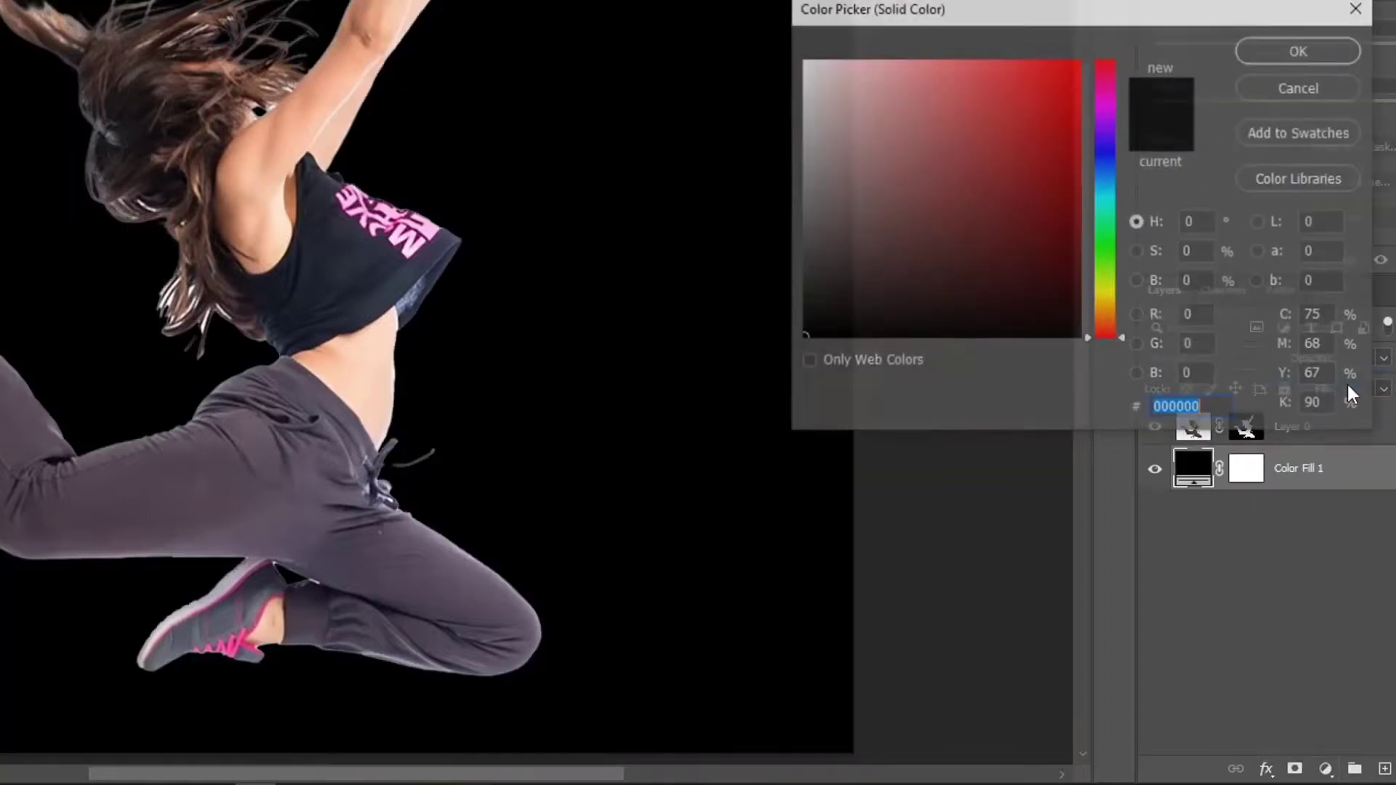
pyautogui.click(1033, 94)
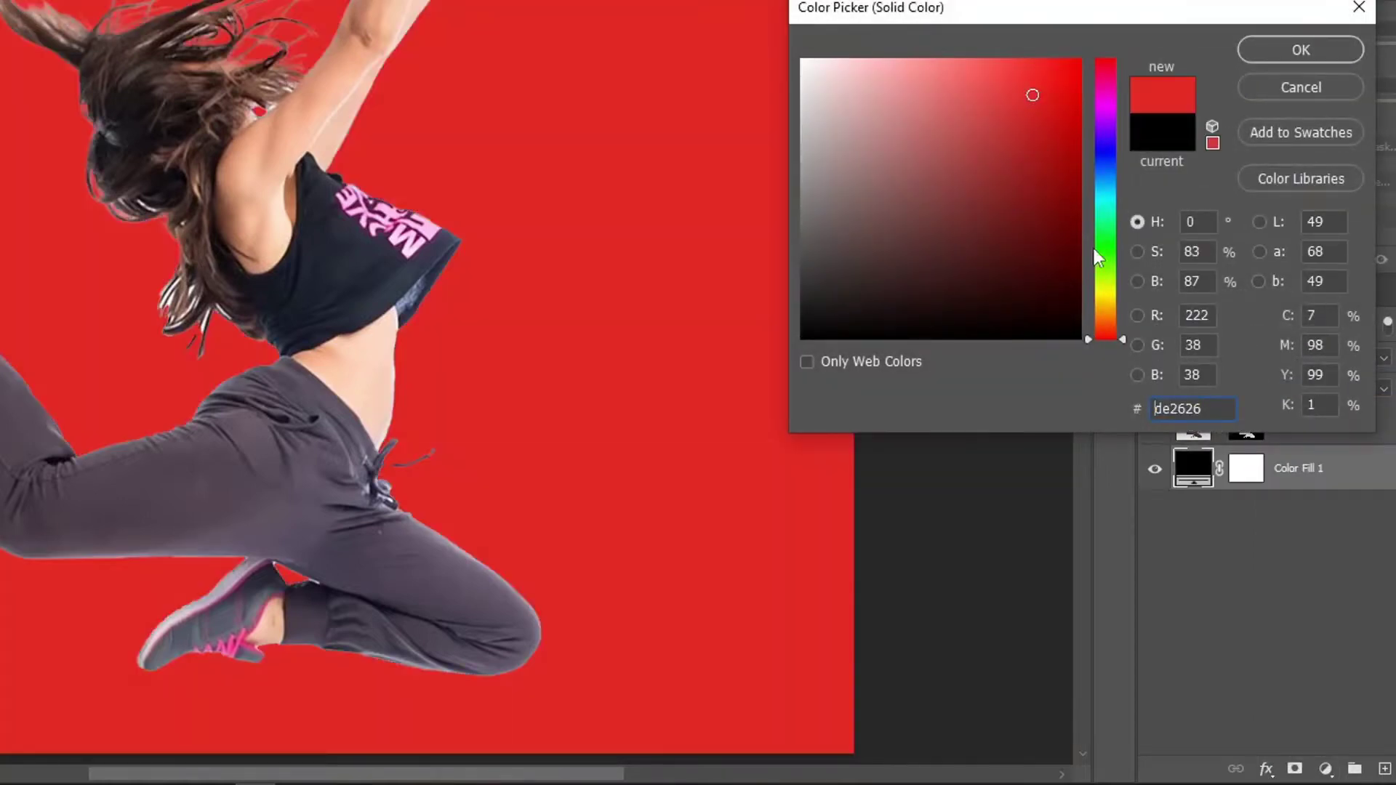
pyautogui.moveTo(1119, 315); pyautogui.dragTo(1113, 294)
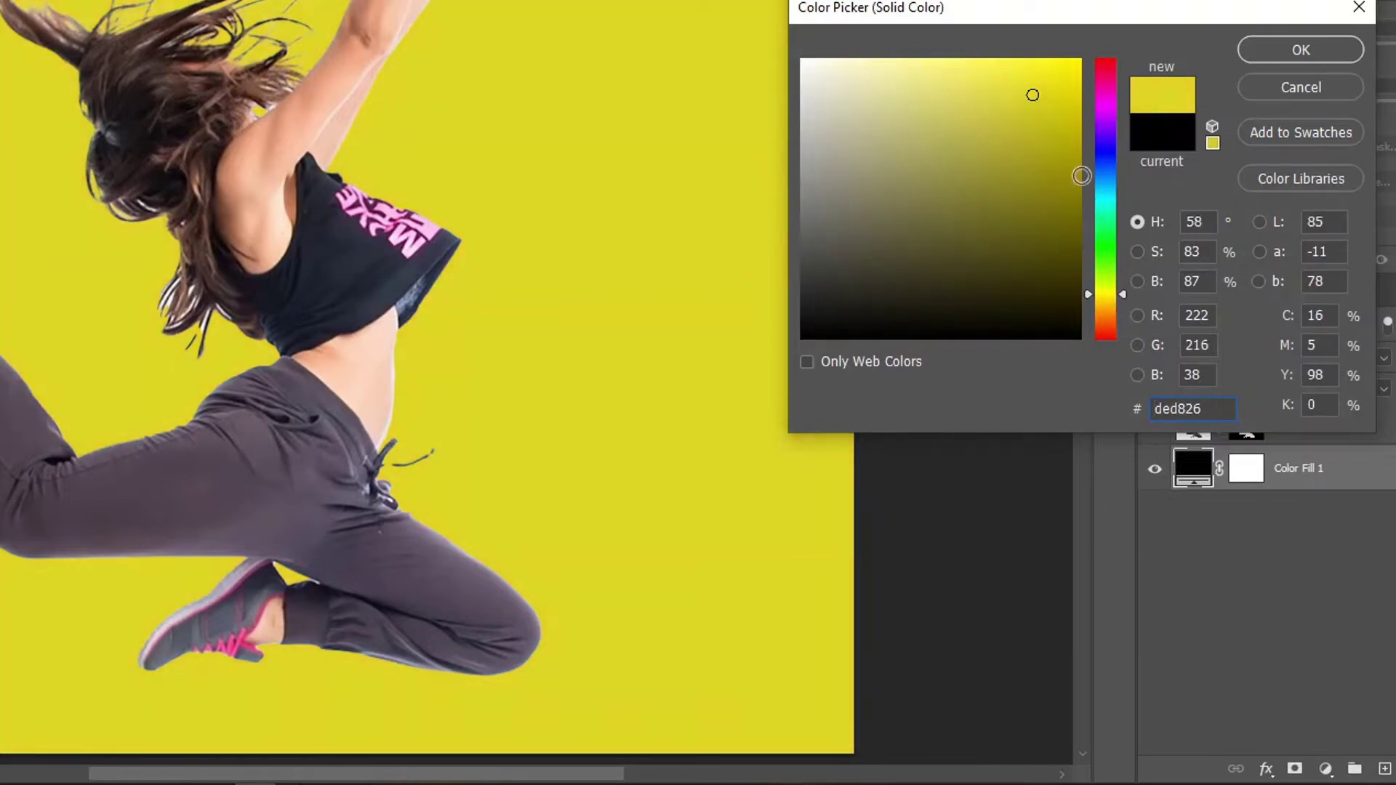
pyautogui.click(1070, 86)
pyautogui.click(1263, 54)
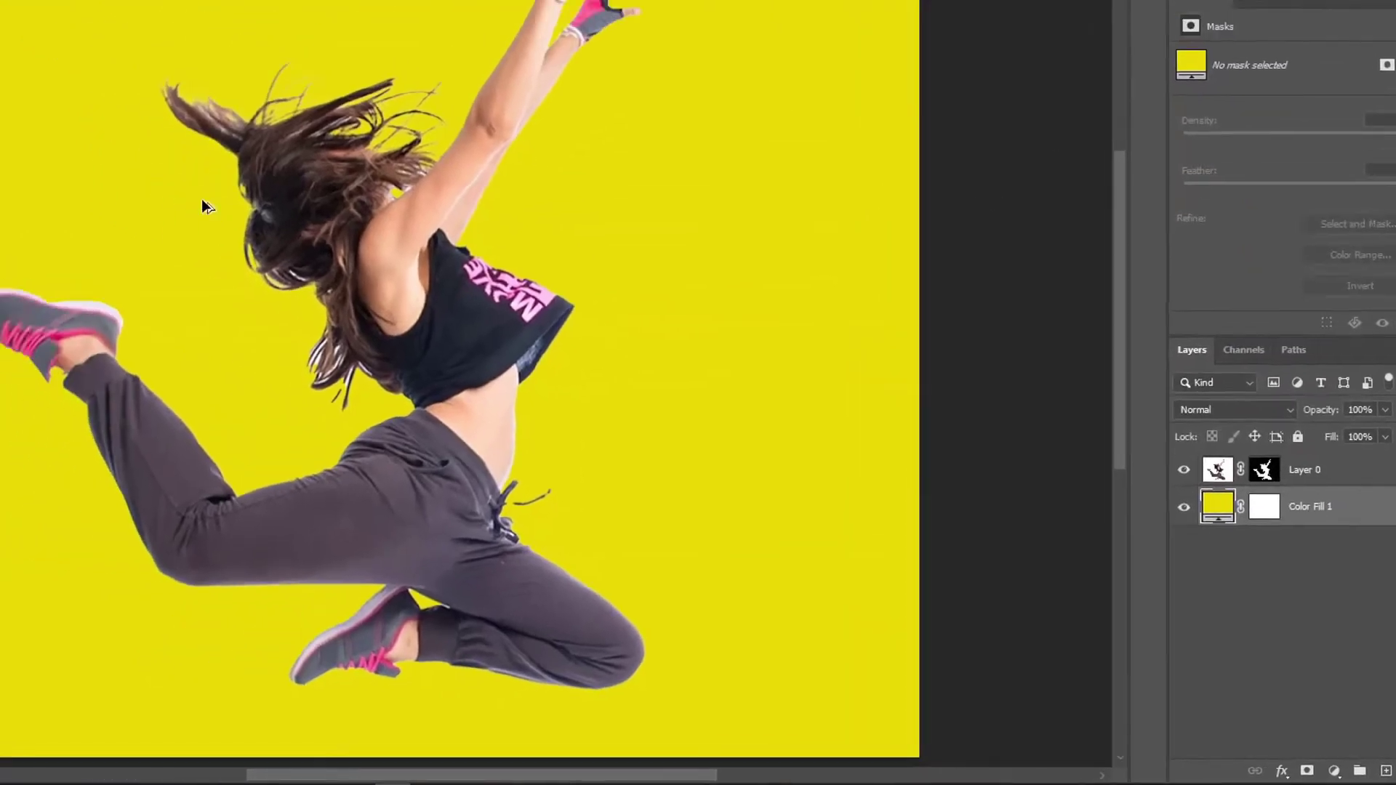
# Warm the fill to golden yellow #e7ca0a and reselect the dancer layer
pyautogui.scroll(1, 614, 379)
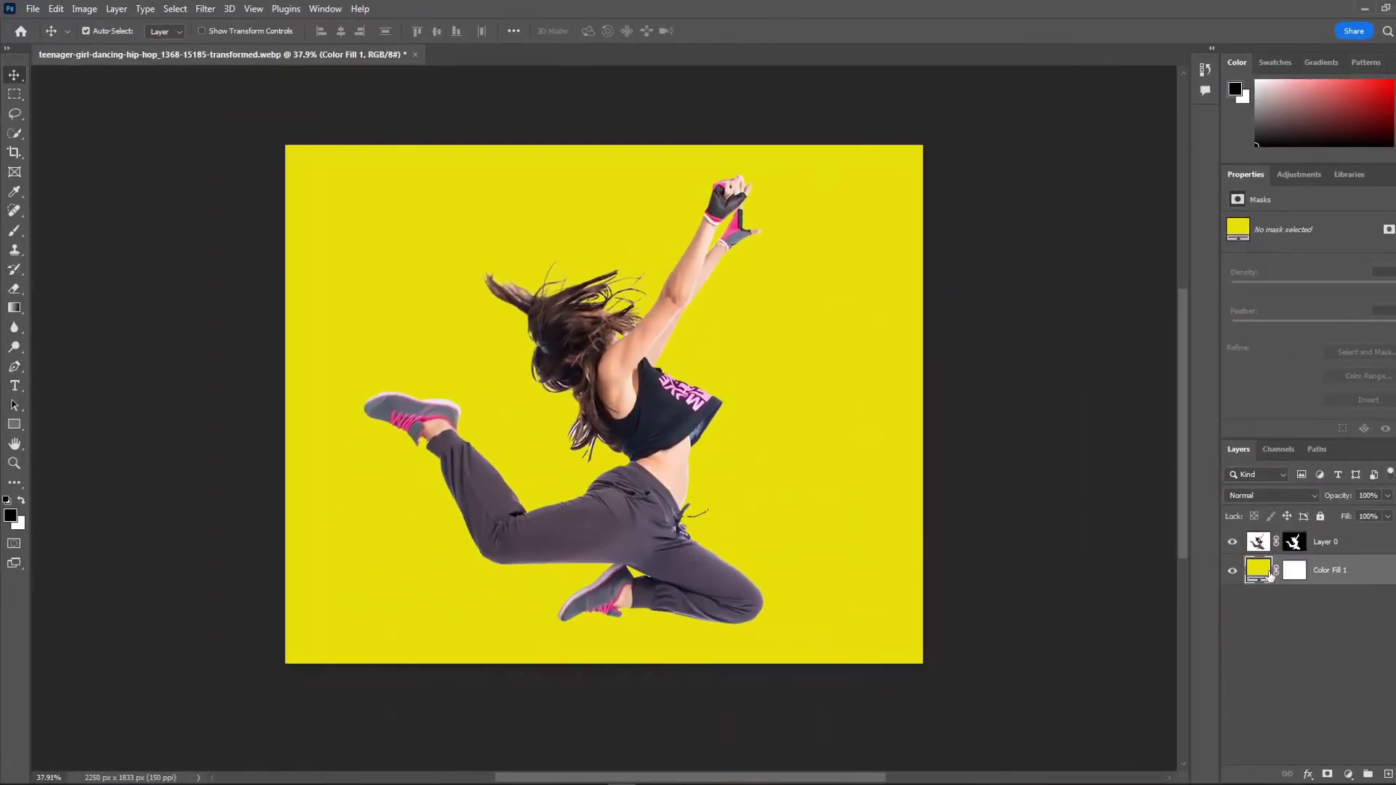
pyautogui.doubleClick(1270, 576)
pyautogui.moveTo(1205, 459); pyautogui.dragTo(1205, 461)
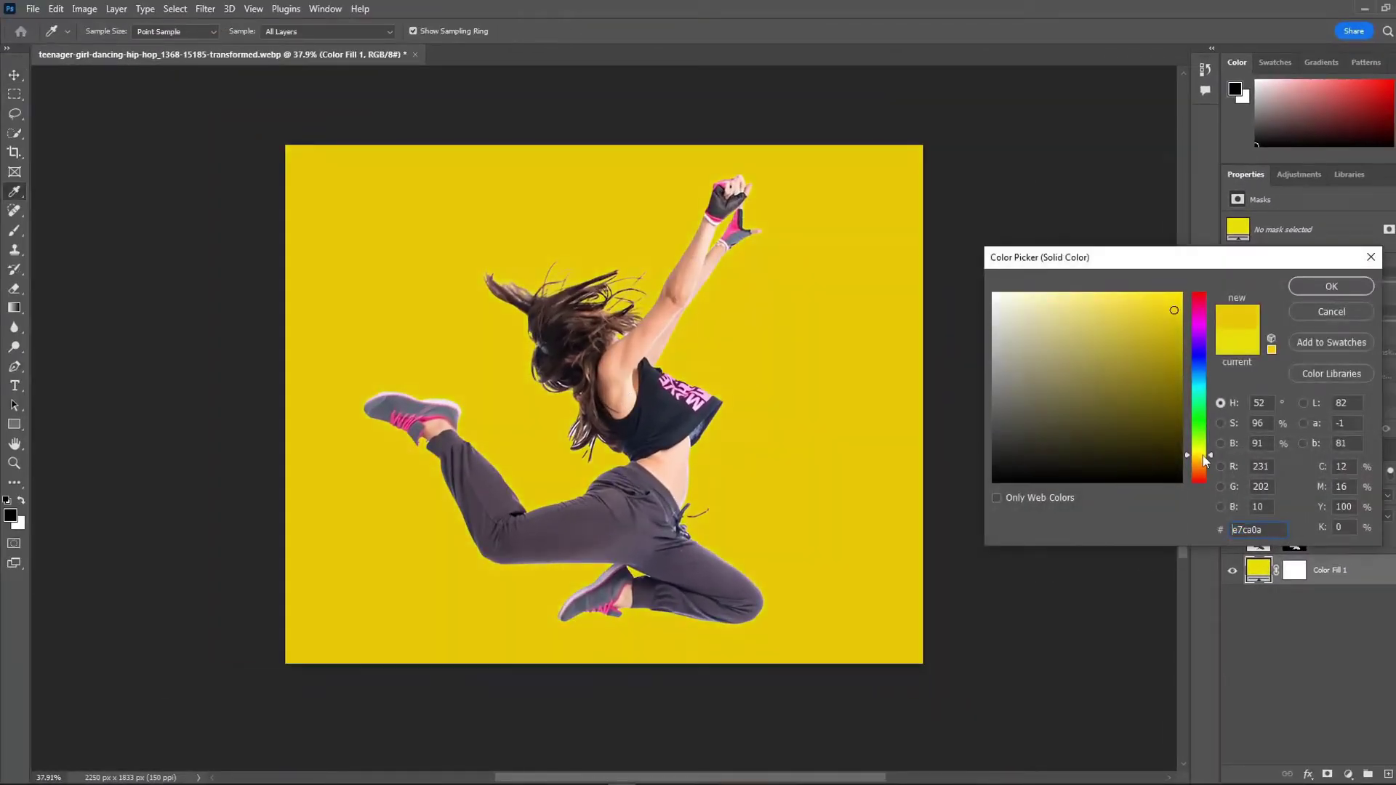
pyautogui.click(1321, 288)
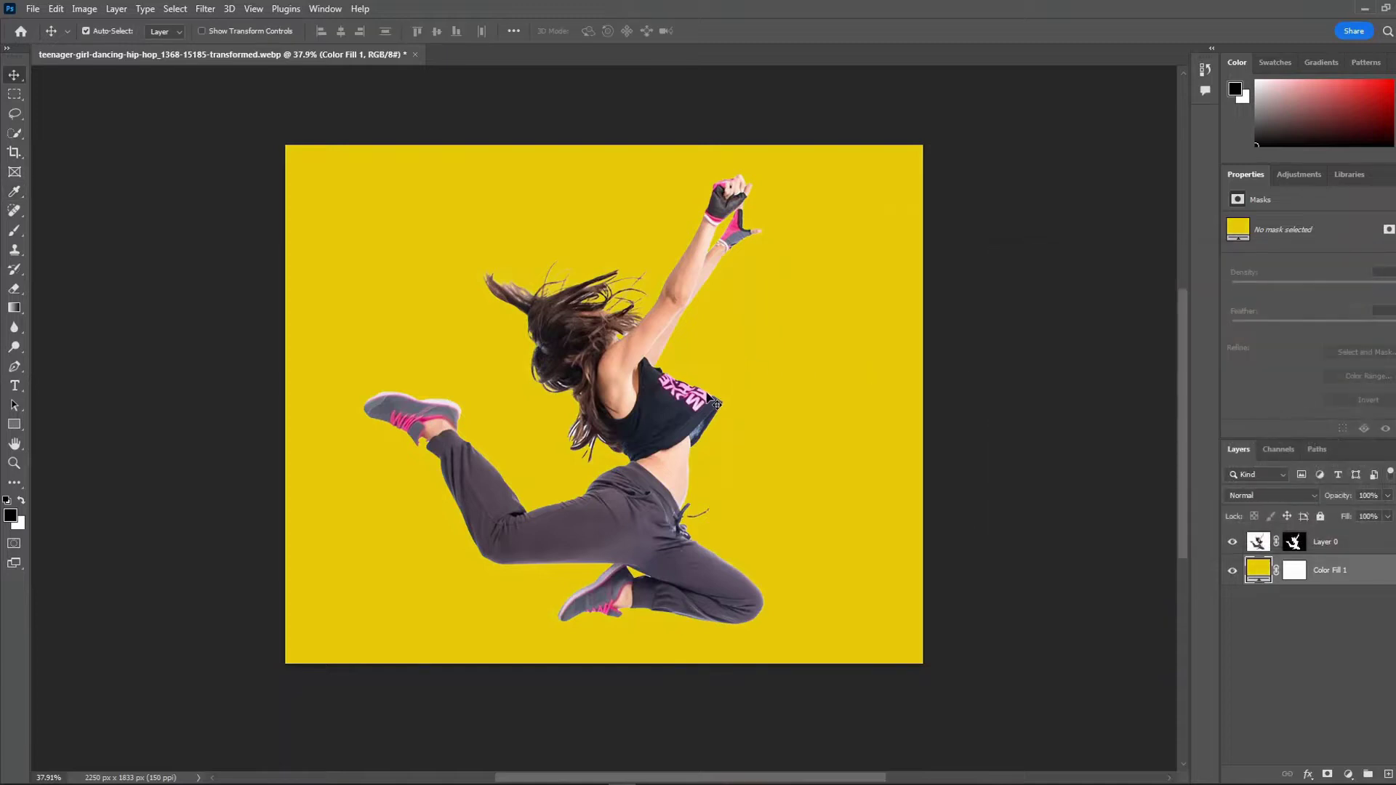
pyautogui.click(1294, 548)
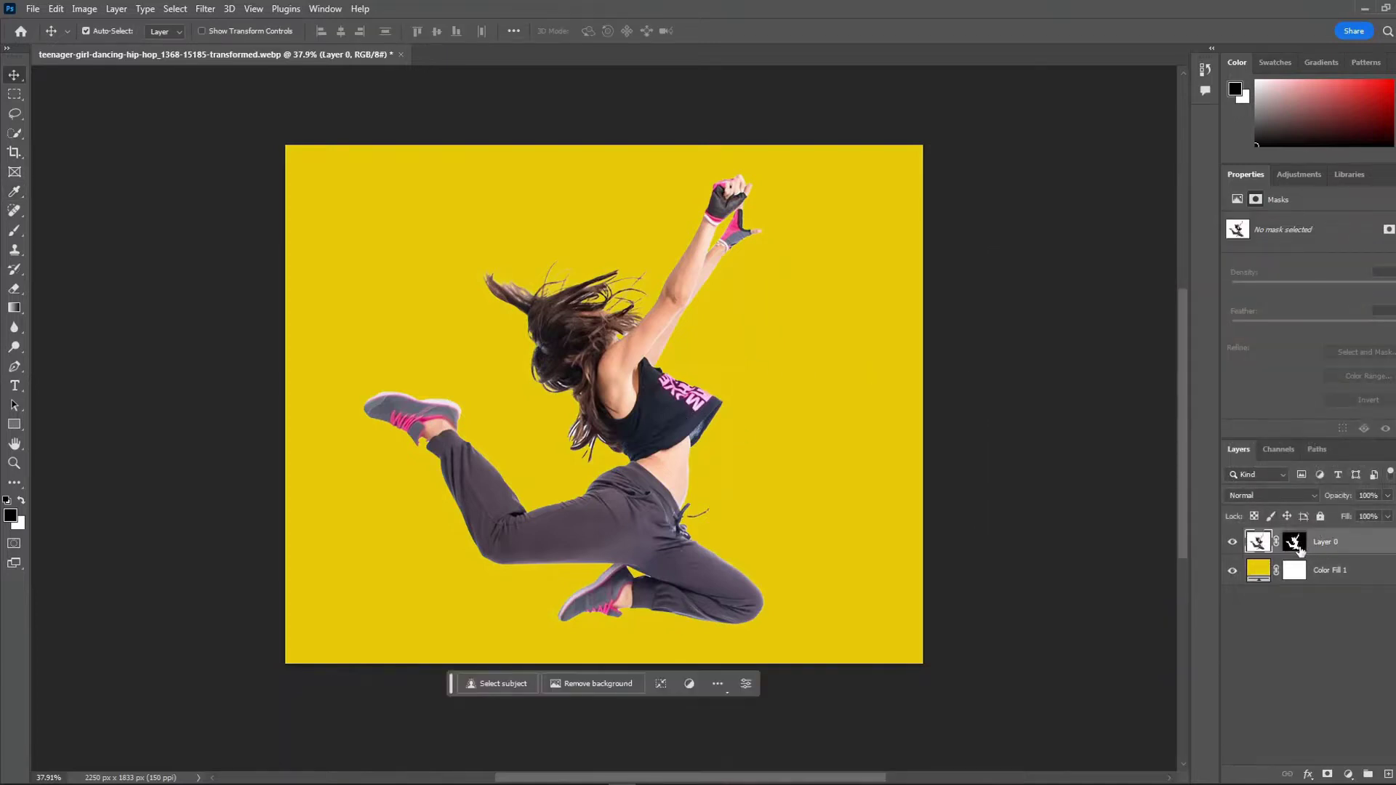
pyautogui.click(1298, 549)
pyautogui.rightClick(1298, 549)
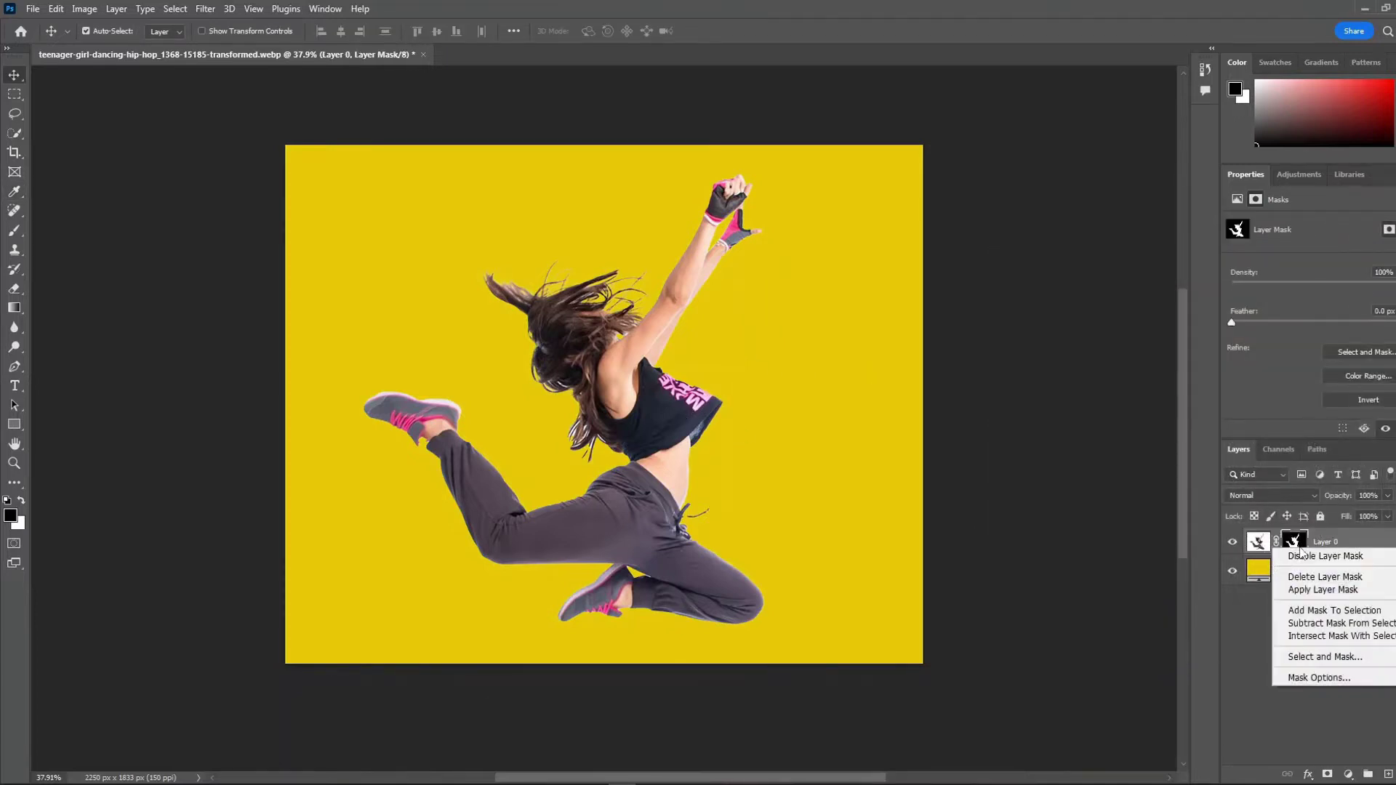
pyautogui.click(1313, 590)
pyautogui.hotkey('ctrl', 't')
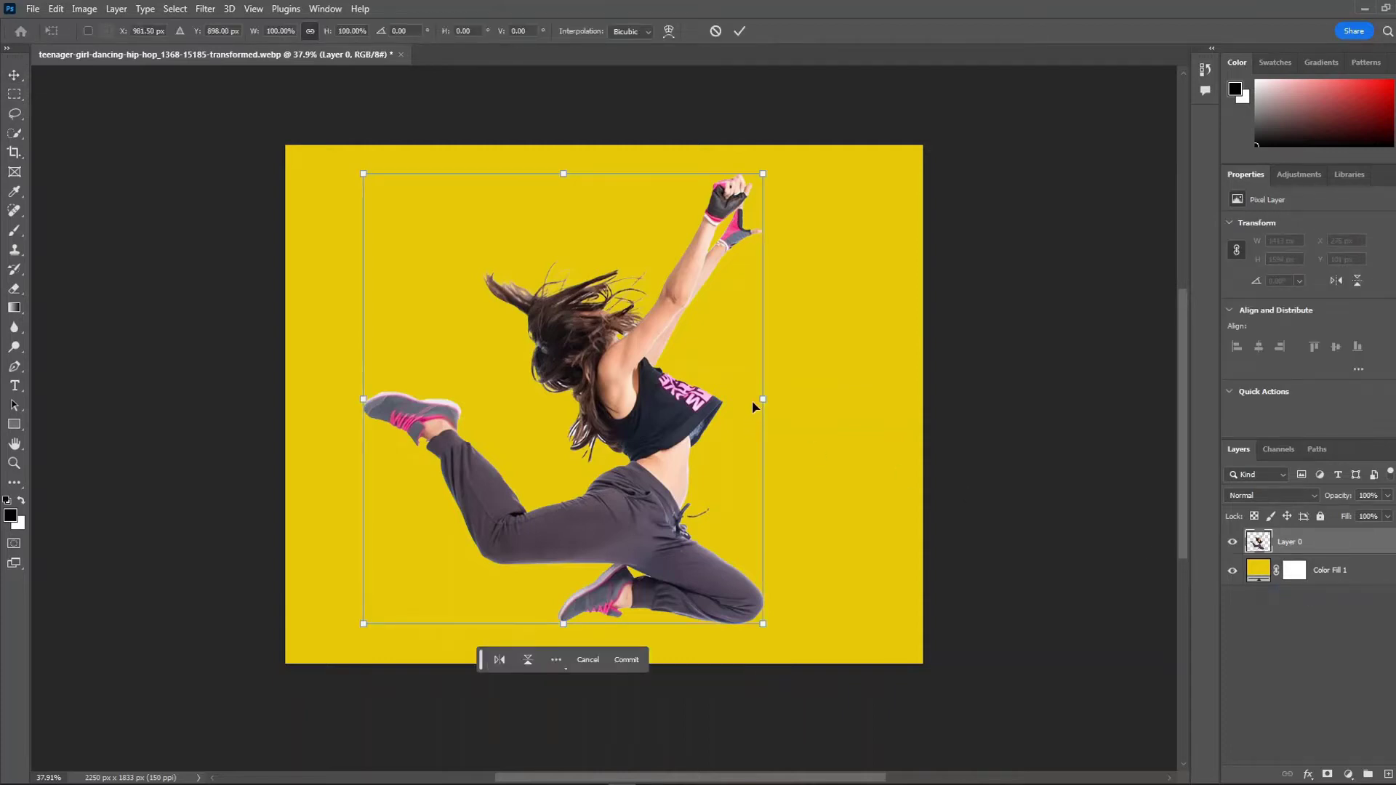
pyautogui.moveTo(763, 399); pyautogui.dragTo(691, 398)
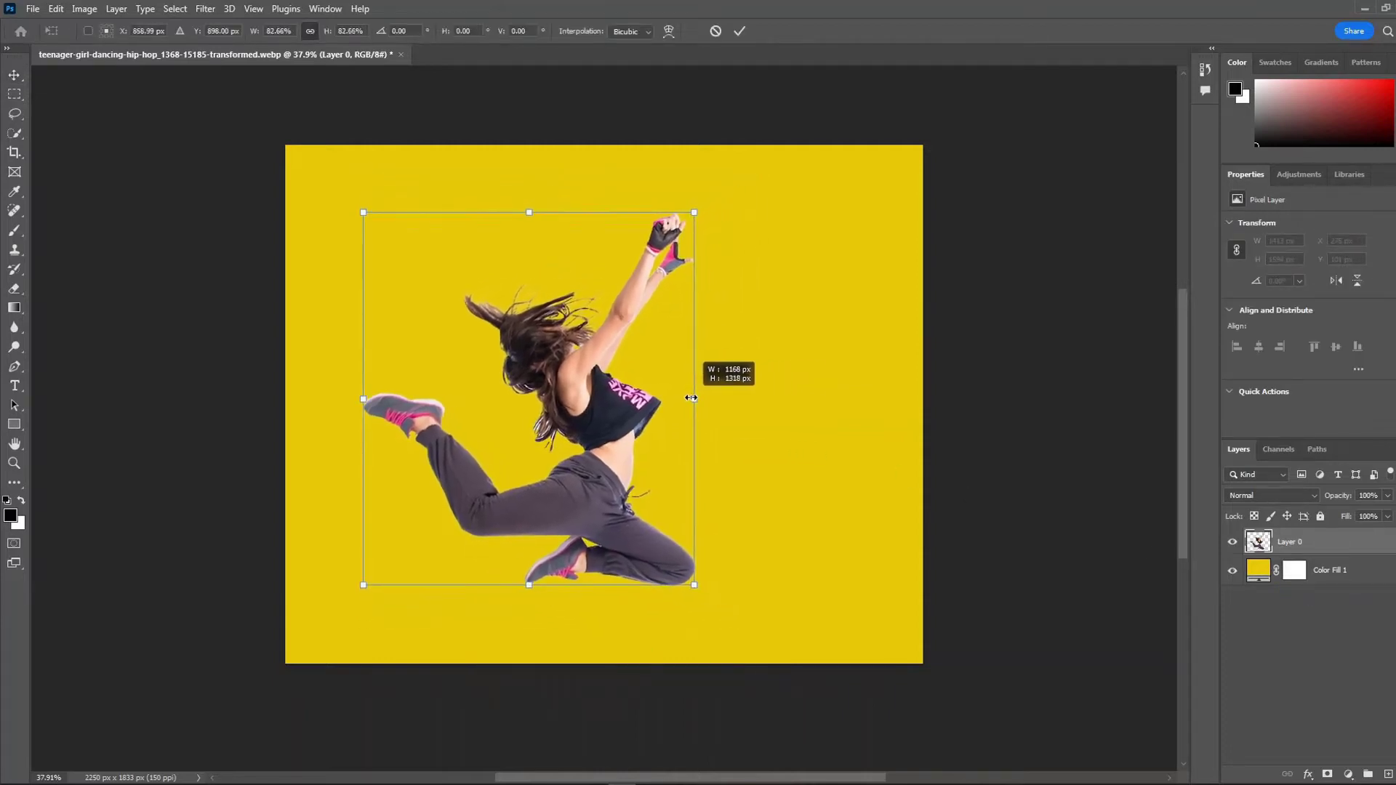
pyautogui.moveTo(605, 416); pyautogui.dragTo(680, 429)
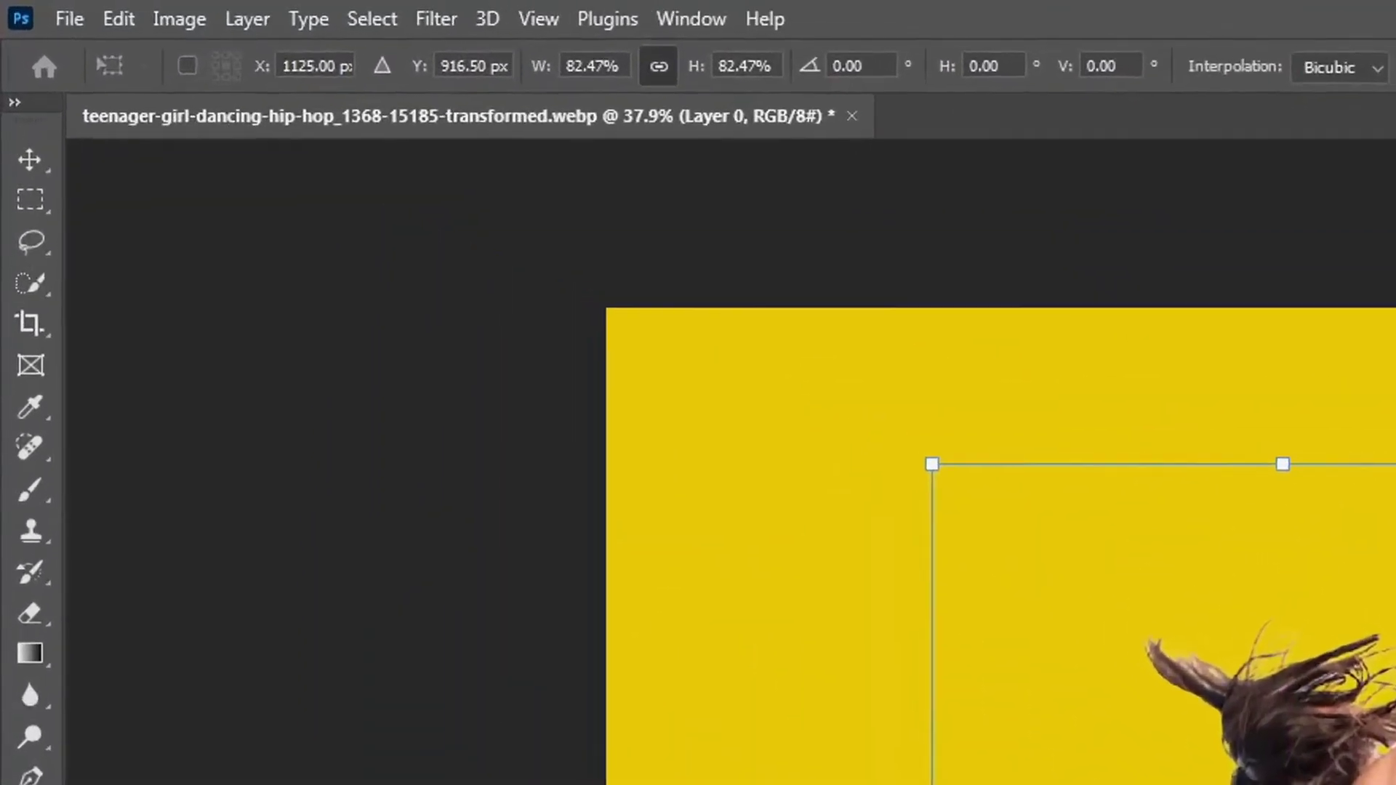
pyautogui.press('Return')
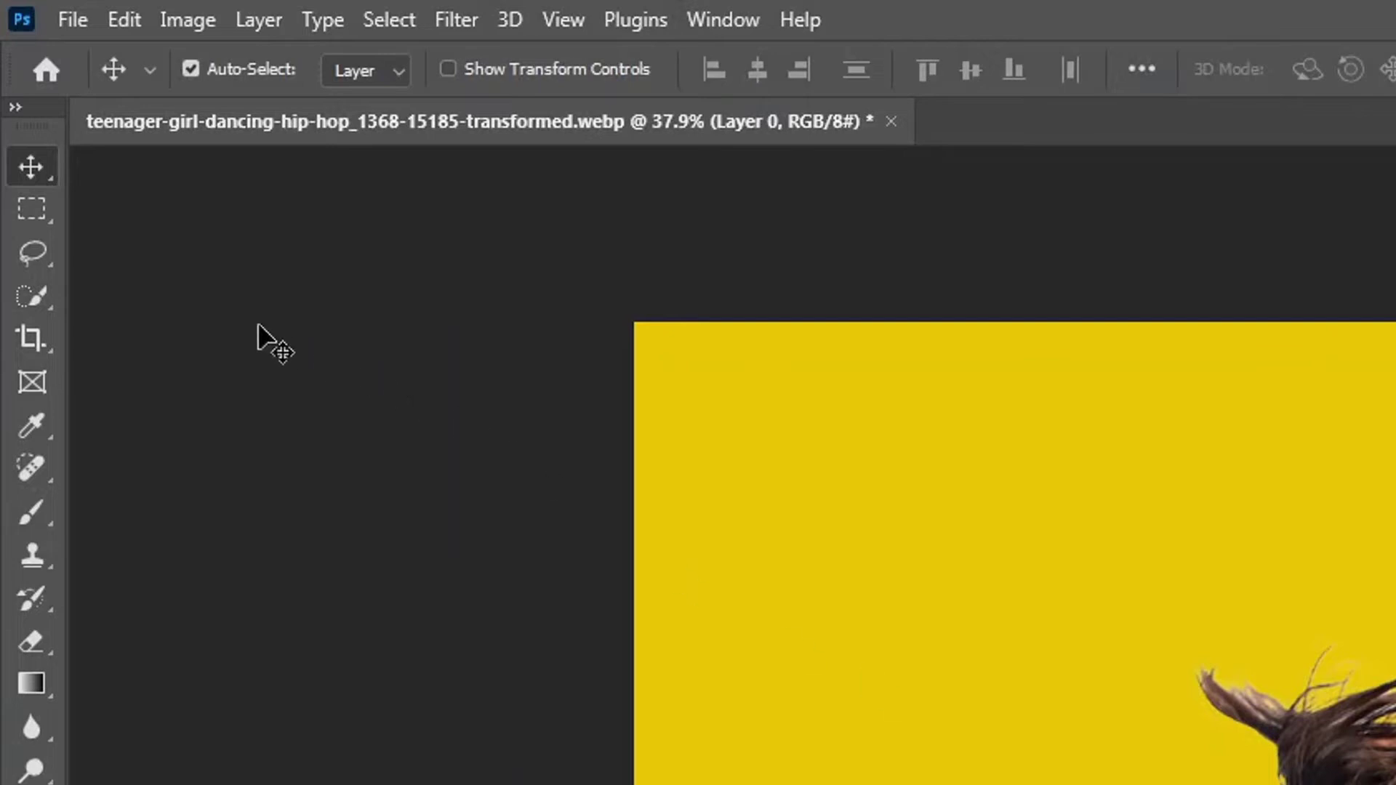
# Copy a single-pixel column through the dancer's torso onto a new layer
pyautogui.click(29, 207)
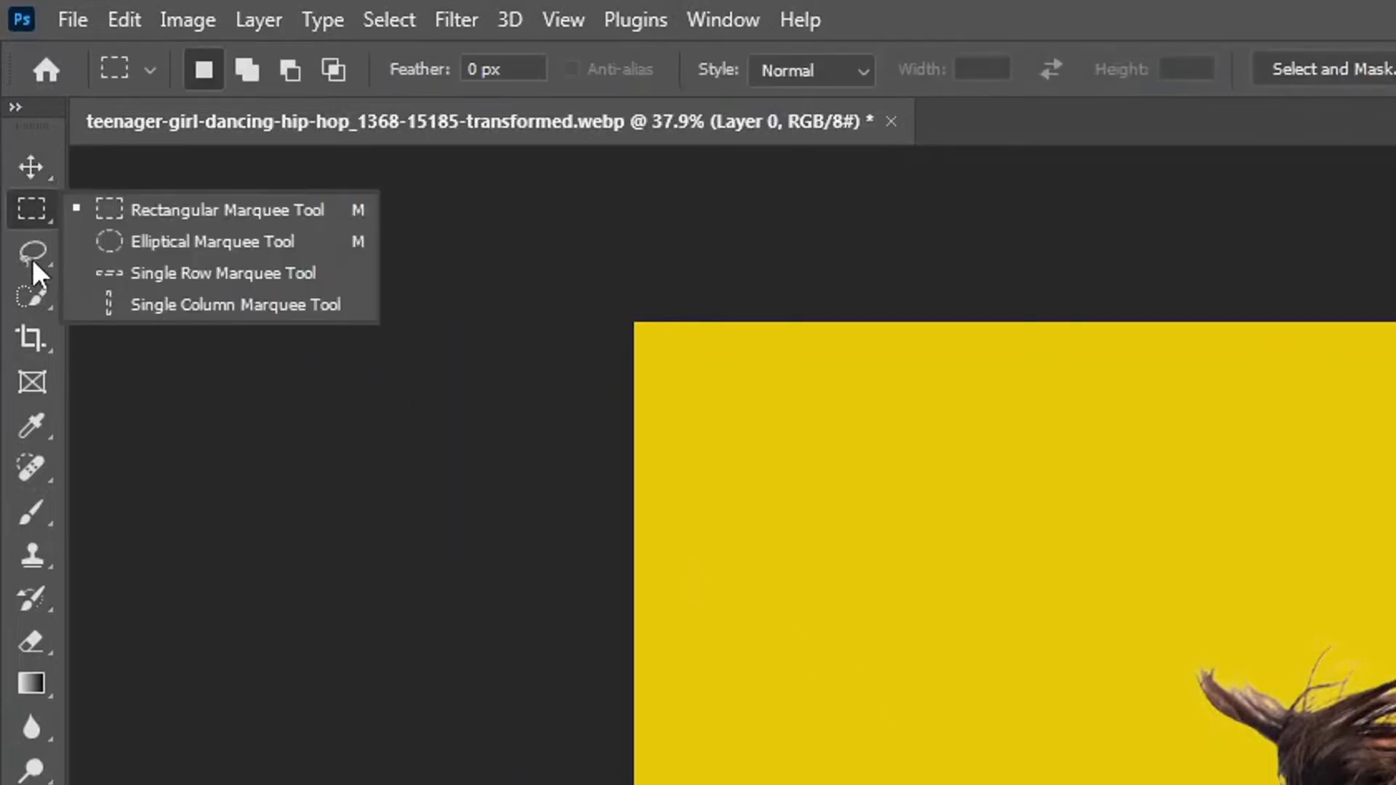
pyautogui.click(133, 312)
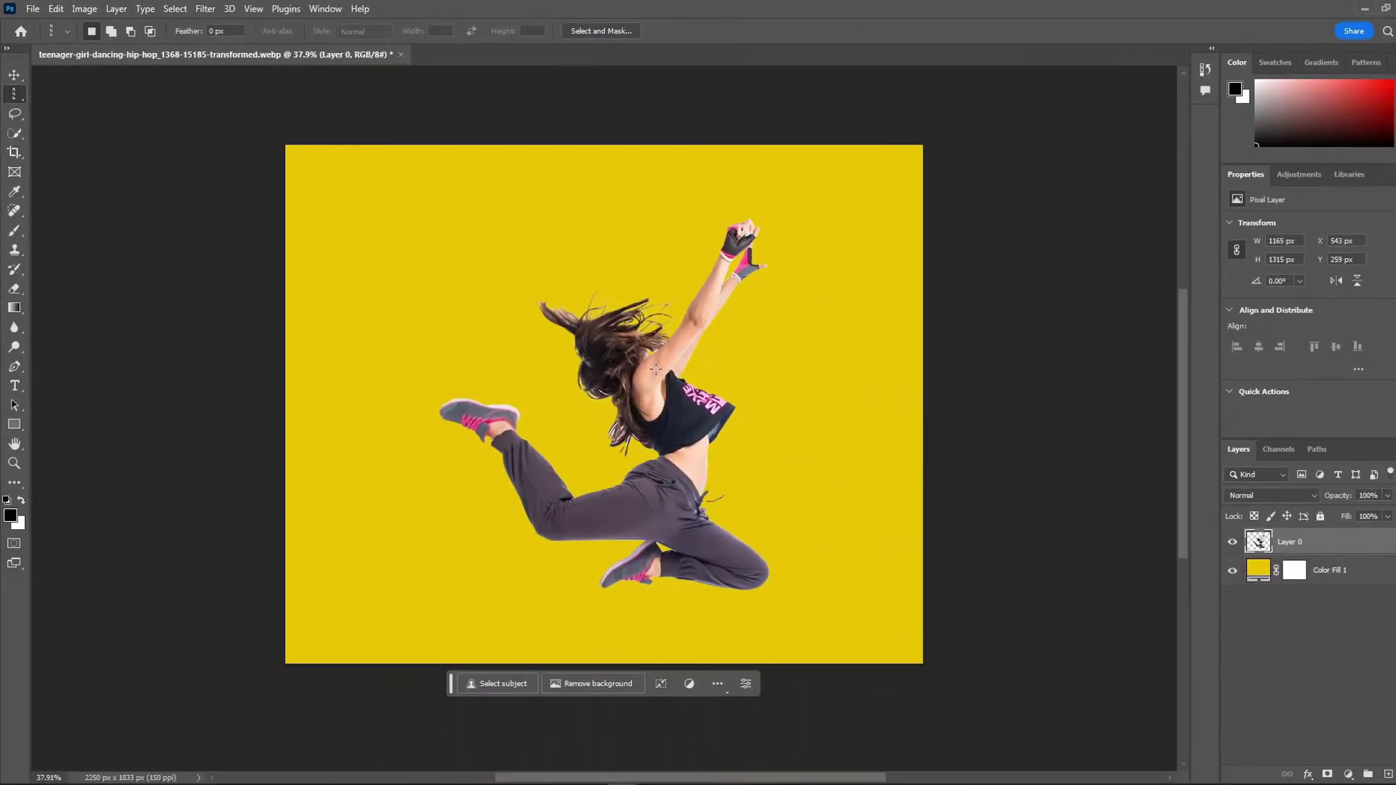
pyautogui.moveTo(656, 369); pyautogui.dragTo(662, 371)
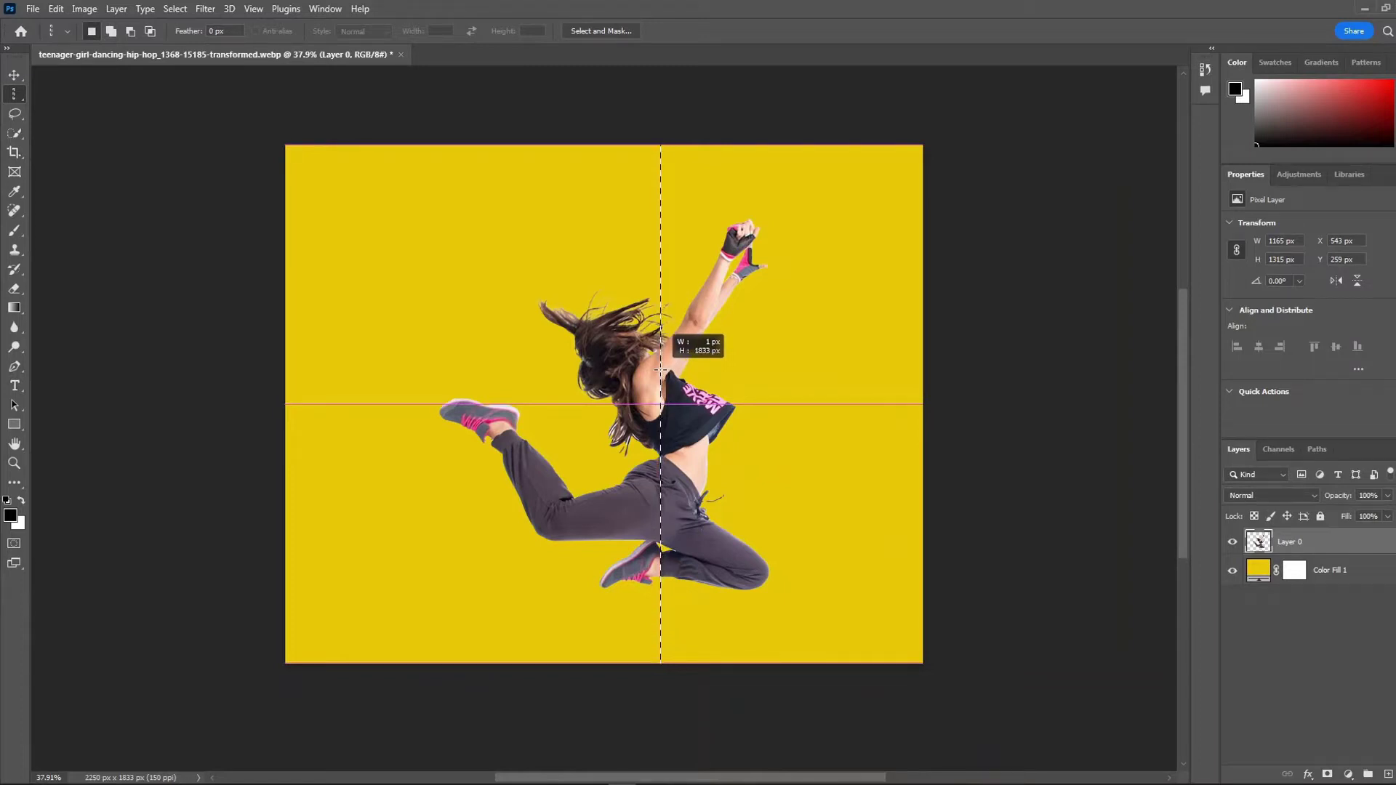
pyautogui.moveTo(660, 370); pyautogui.dragTo(662, 371)
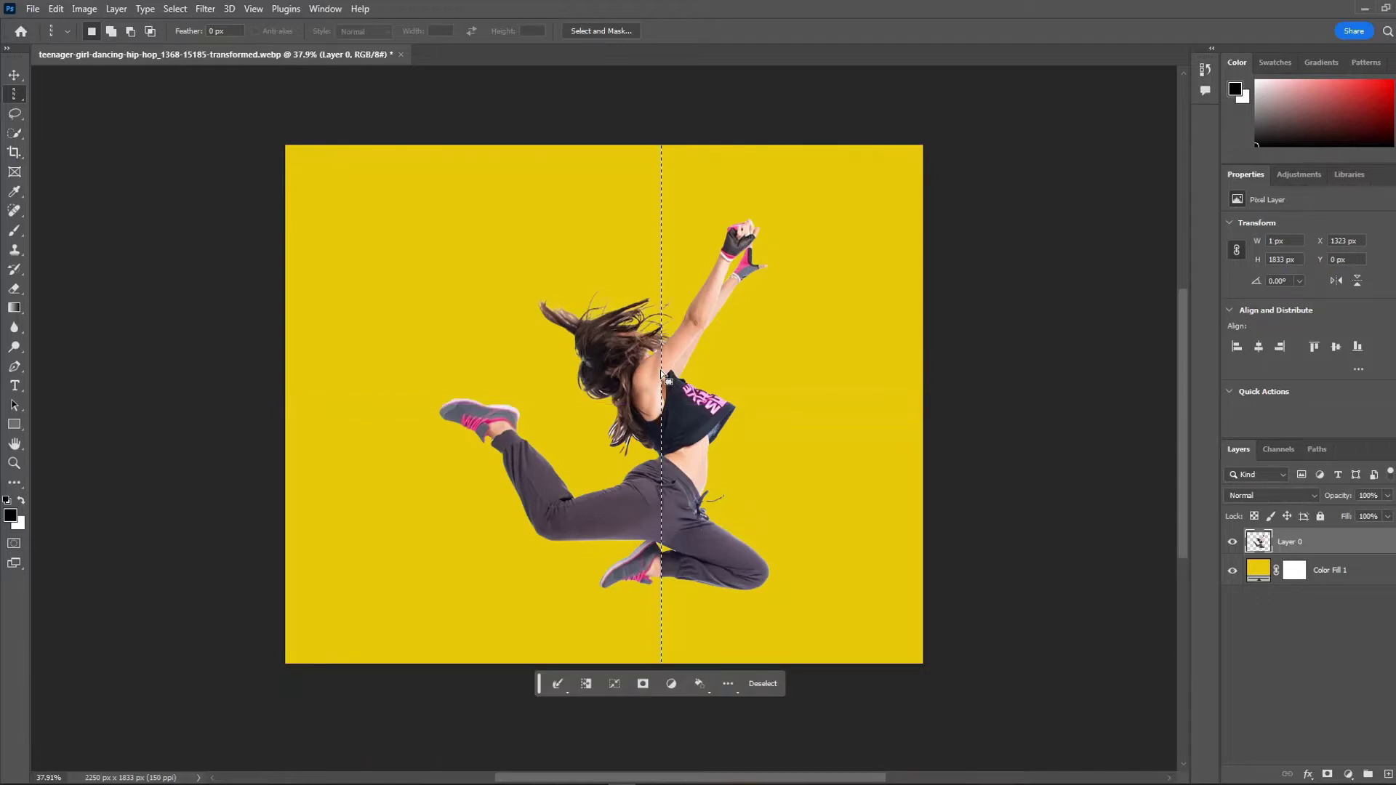
pyautogui.hotkey('ctrl', 'j')
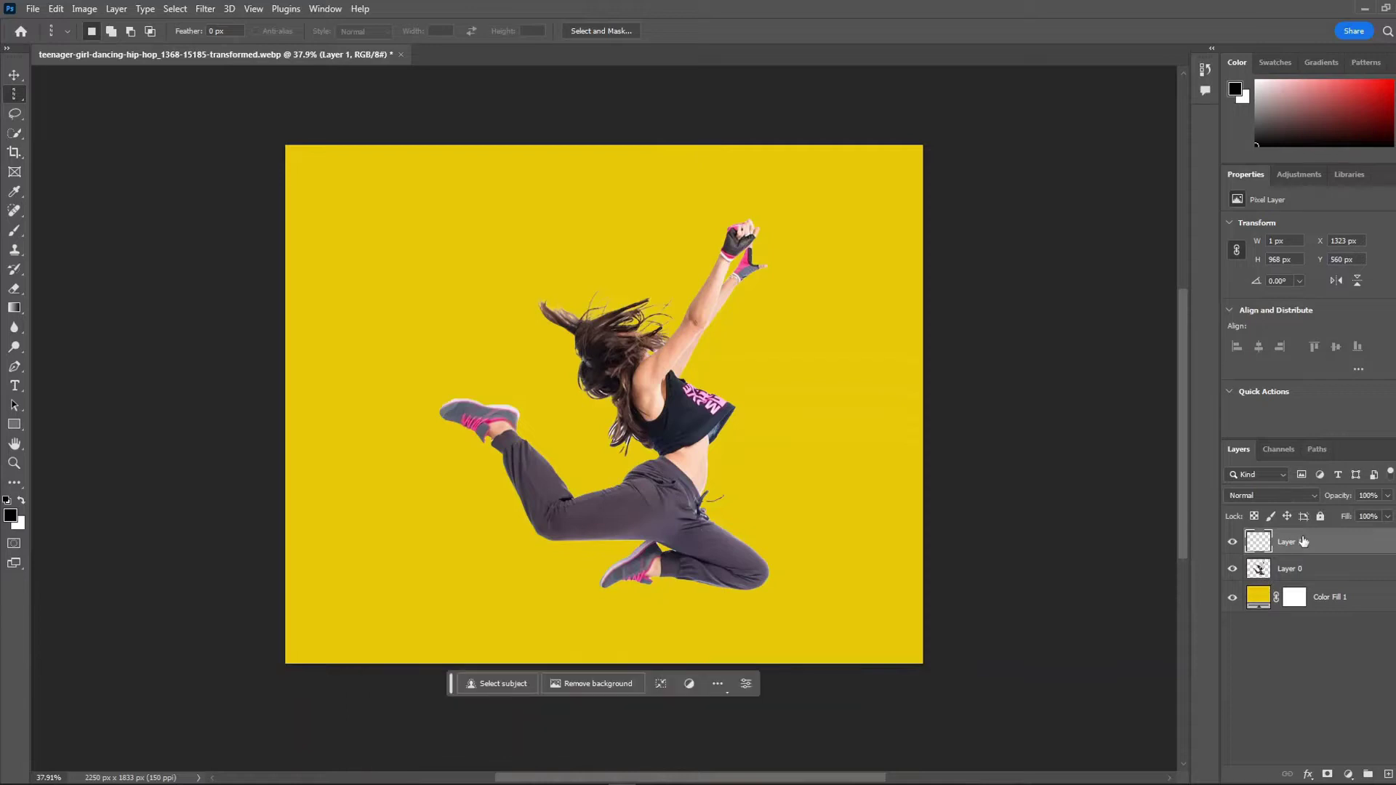
# Stretch the copied column across the full 2250 px canvas width
pyautogui.hotkey('ctrl', 't')
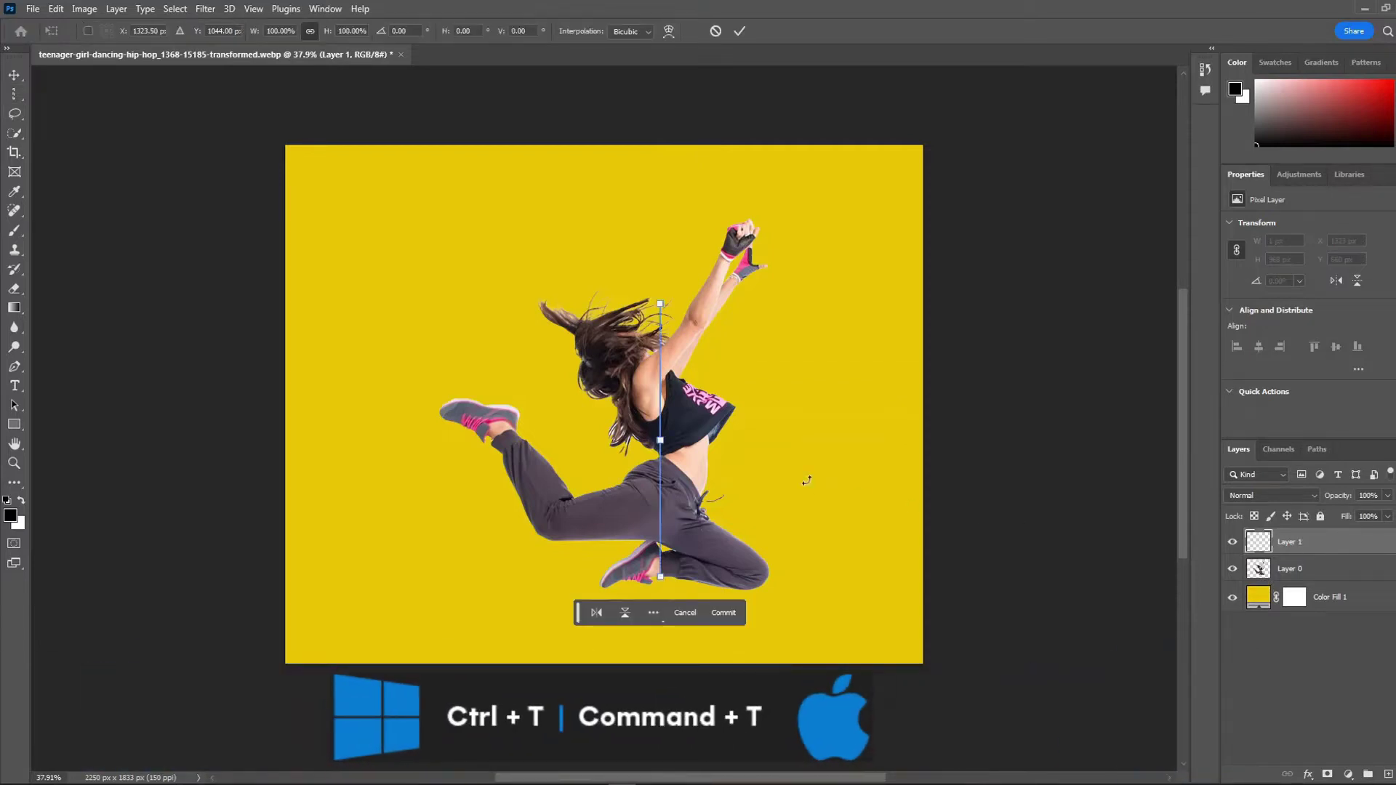
pyautogui.moveTo(663, 440); pyautogui.dragTo(928, 452)
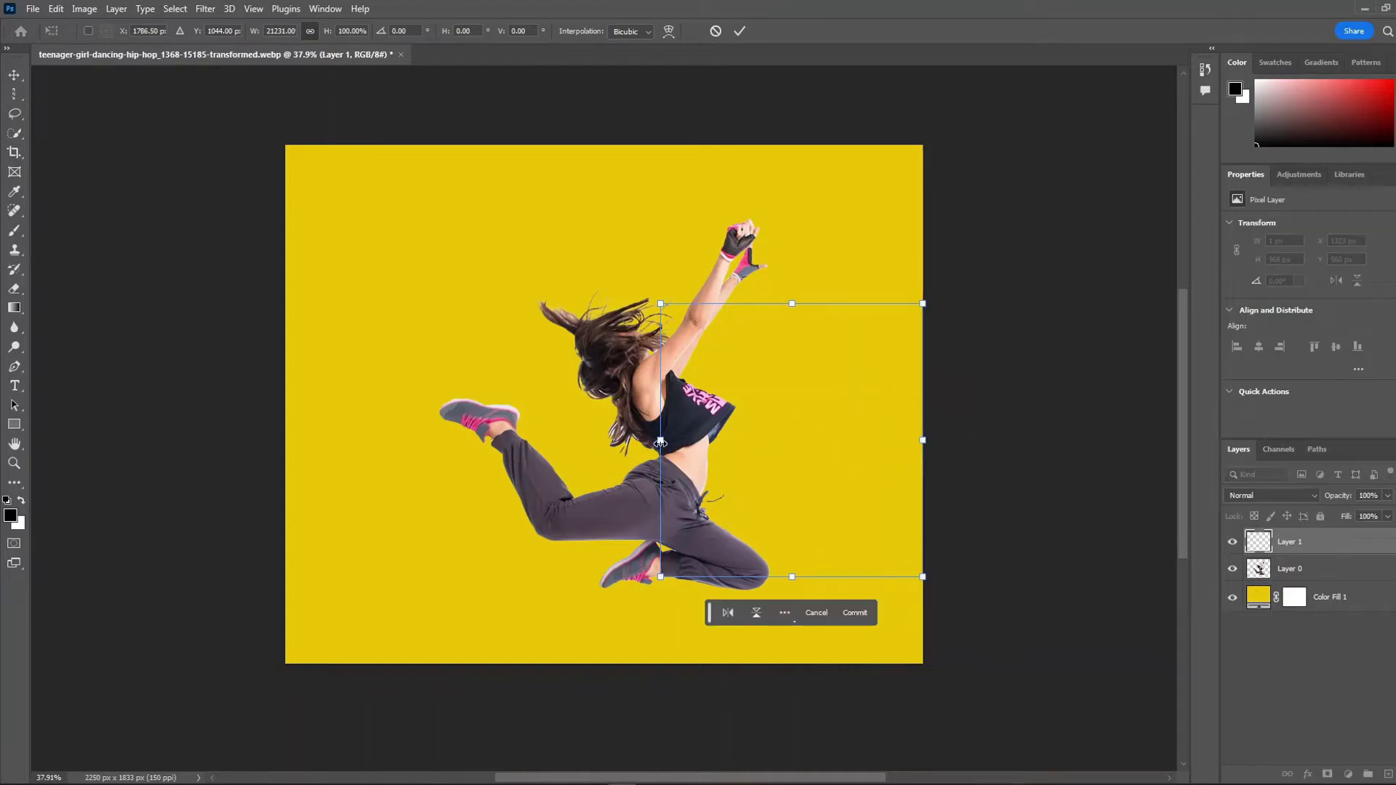
pyautogui.moveTo(660, 442); pyautogui.dragTo(284, 444)
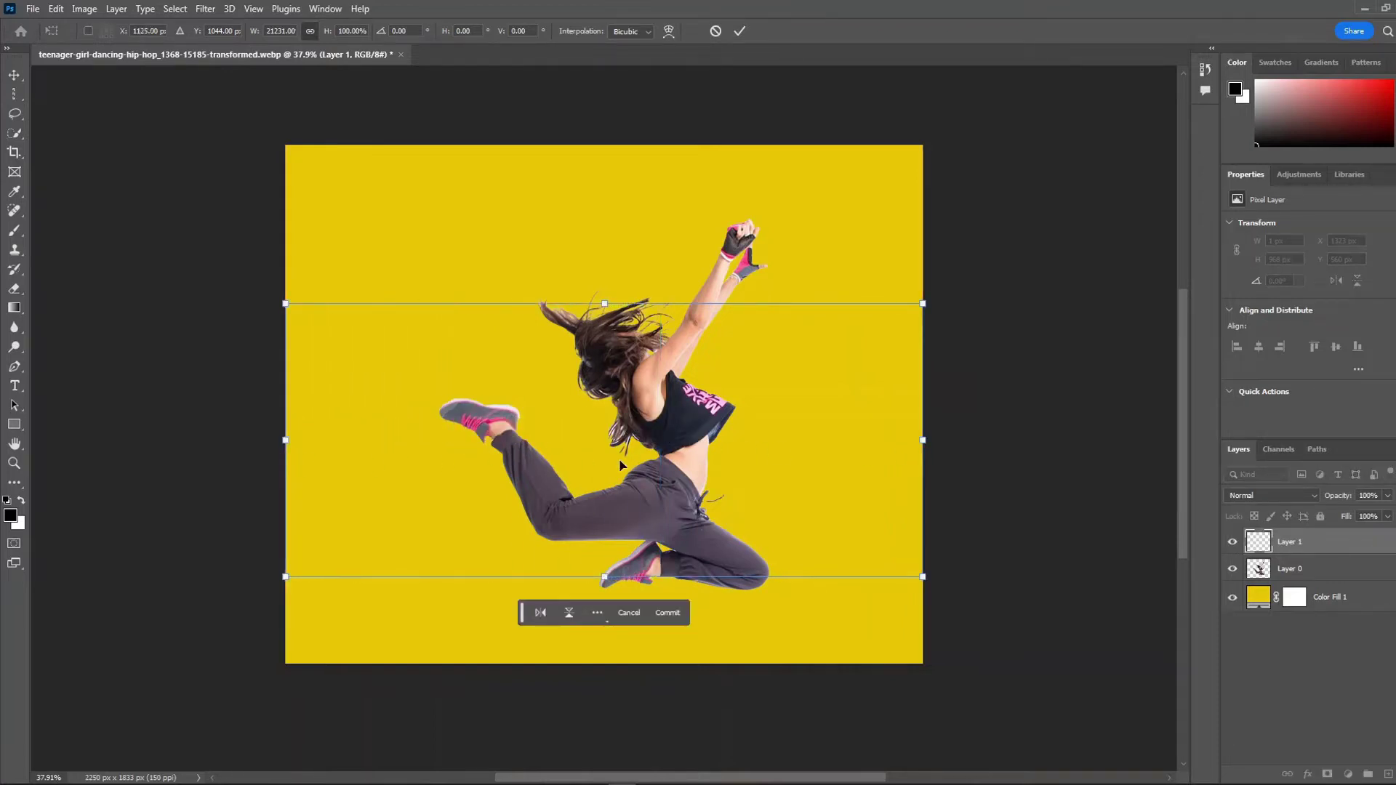
pyautogui.press('Return')
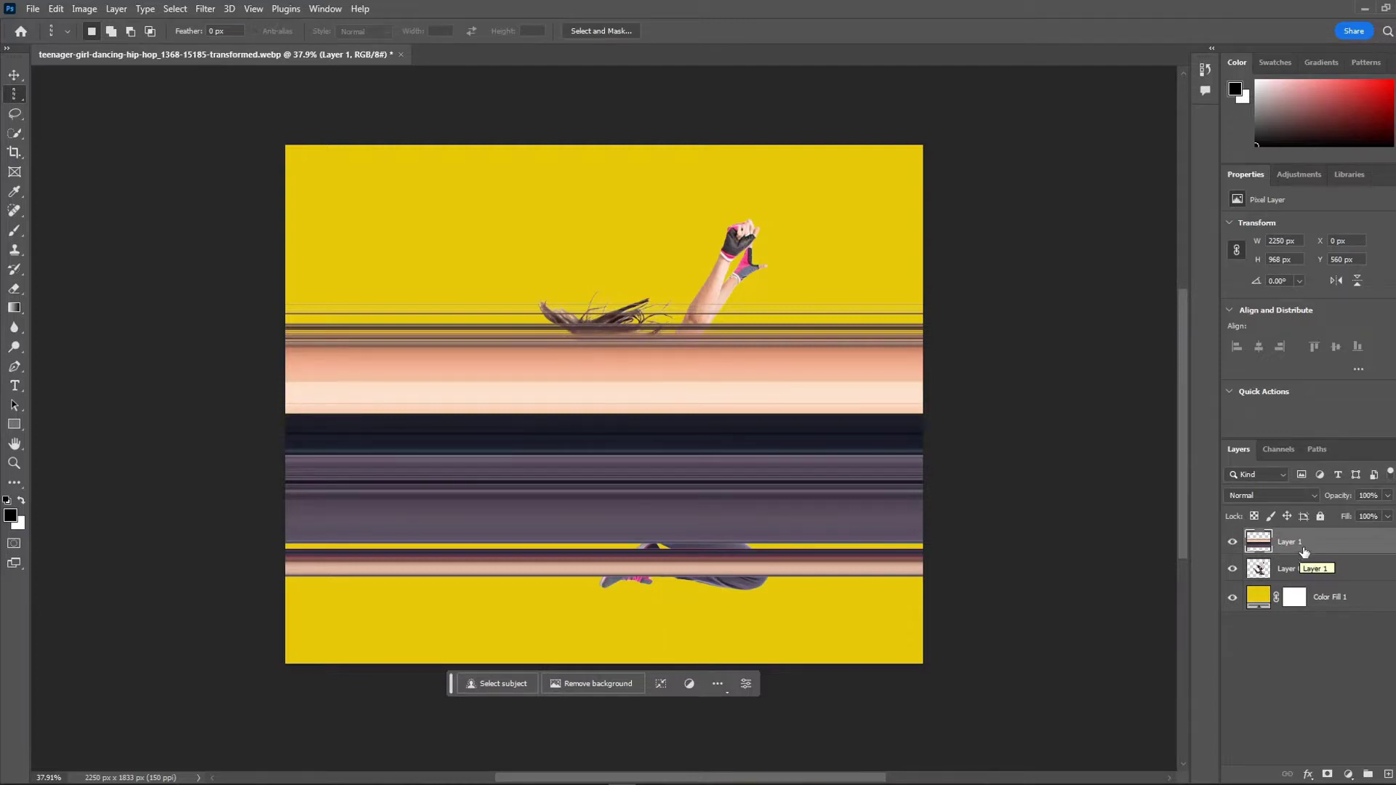
# Remove the stray thin streaks above the band with a rectangular selection
pyautogui.click(1233, 542)
pyautogui.rightClick(21, 95)
pyautogui.click(75, 95)
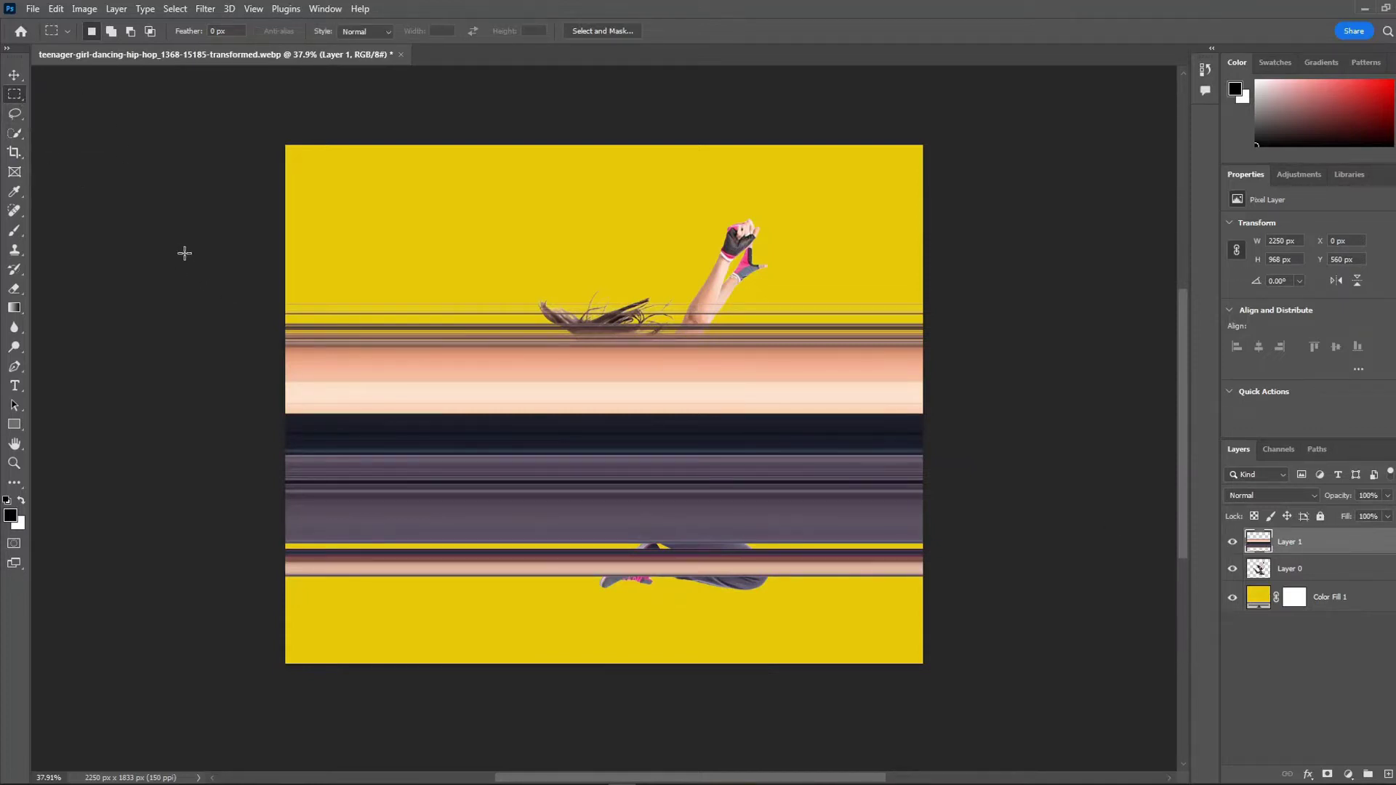
pyautogui.moveTo(184, 253); pyautogui.dragTo(1014, 317)
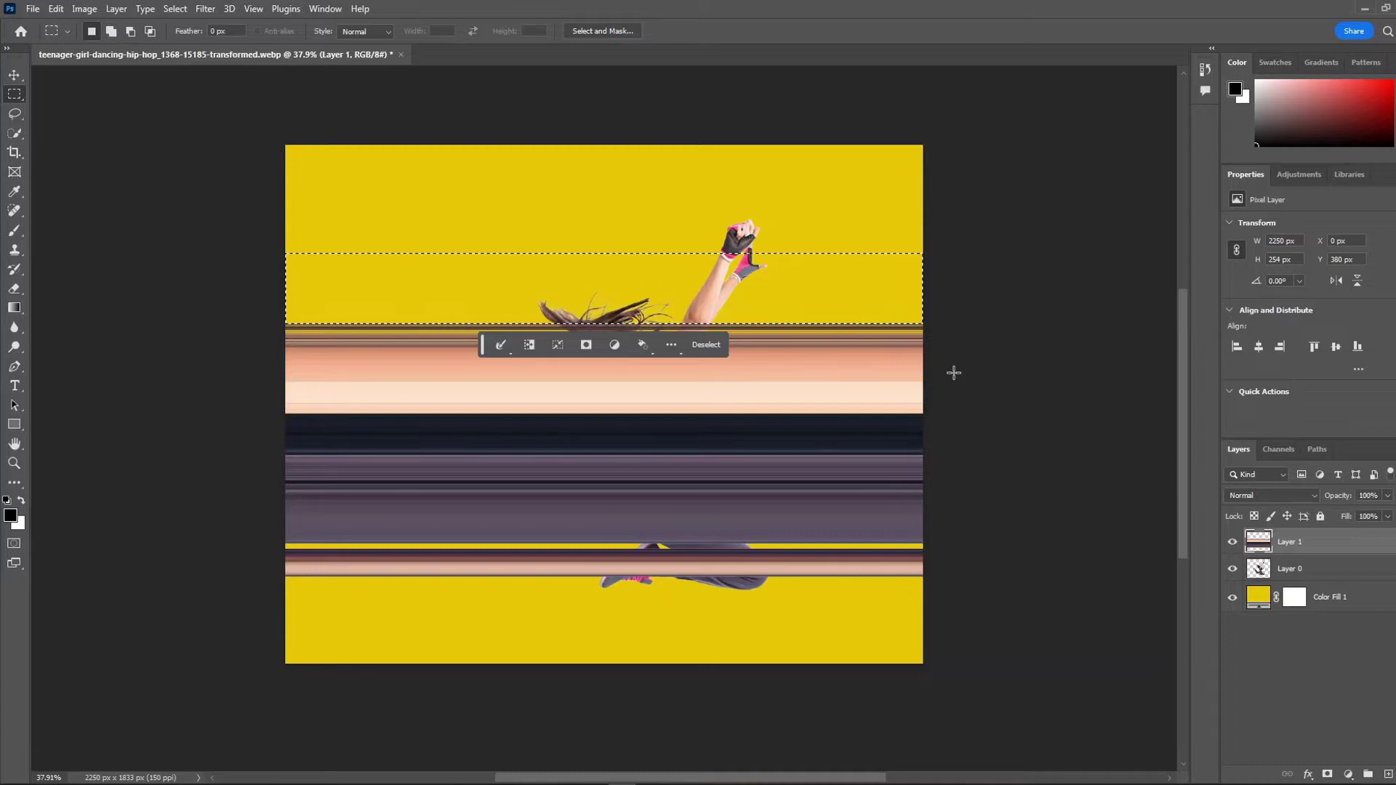
pyautogui.hotkey('ctrl', 'd')
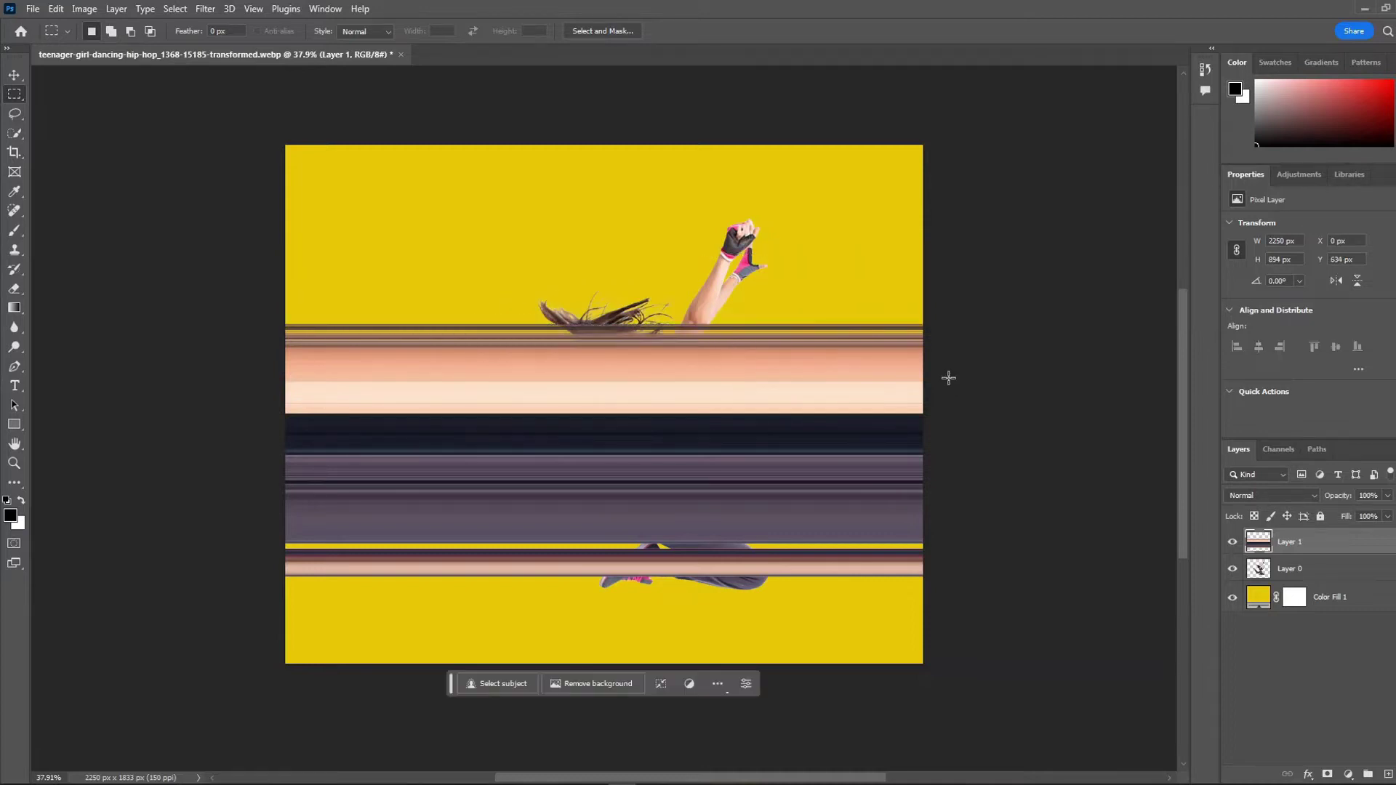
# Select the bottom strip of streaks and nudge it upward with the Move tool
pyautogui.scroll(-2, 945, 378)
pyautogui.moveTo(949, 547)
pyautogui.mouseDown()
pyautogui.moveTo(254, 514)
pyautogui.moveTo(240, 487)
pyautogui.mouseUp()
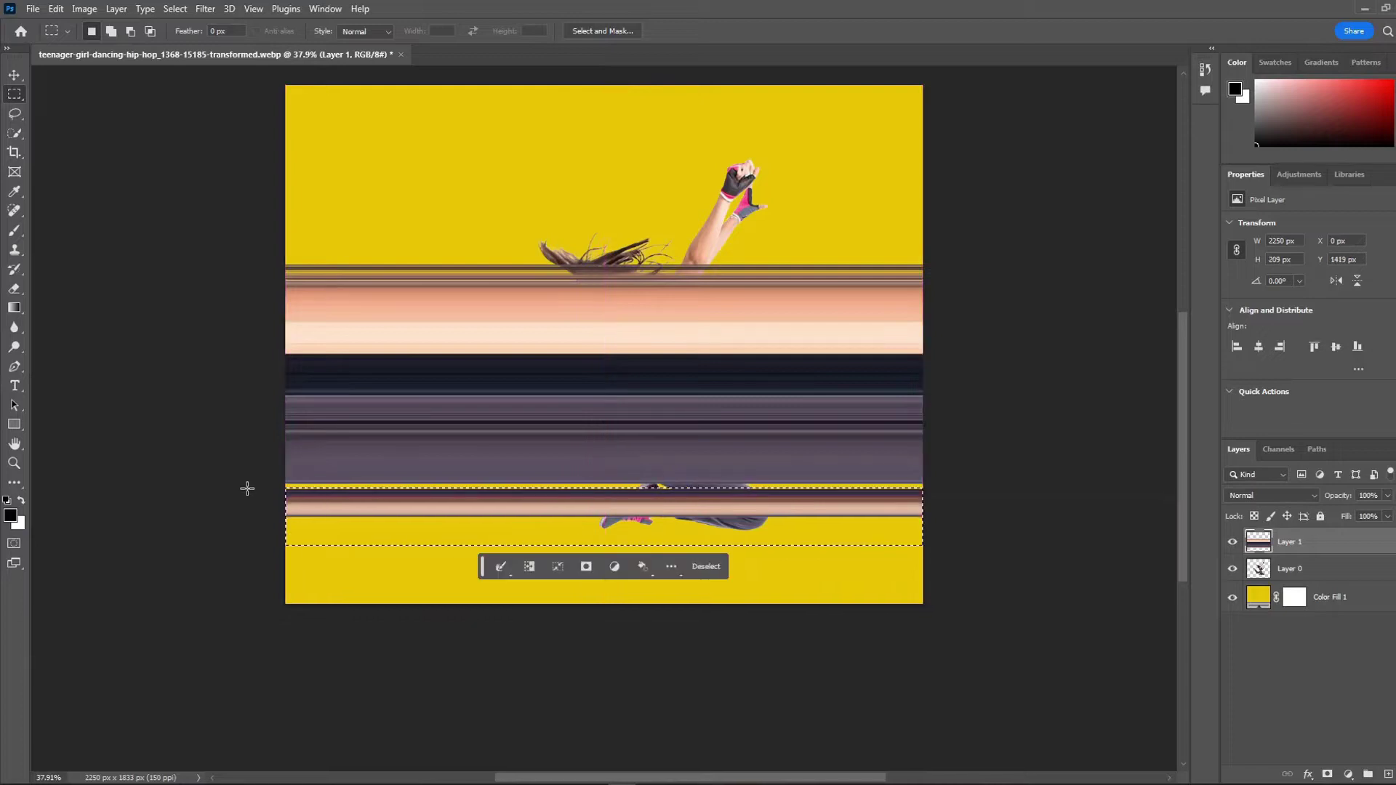
pyautogui.press('v')
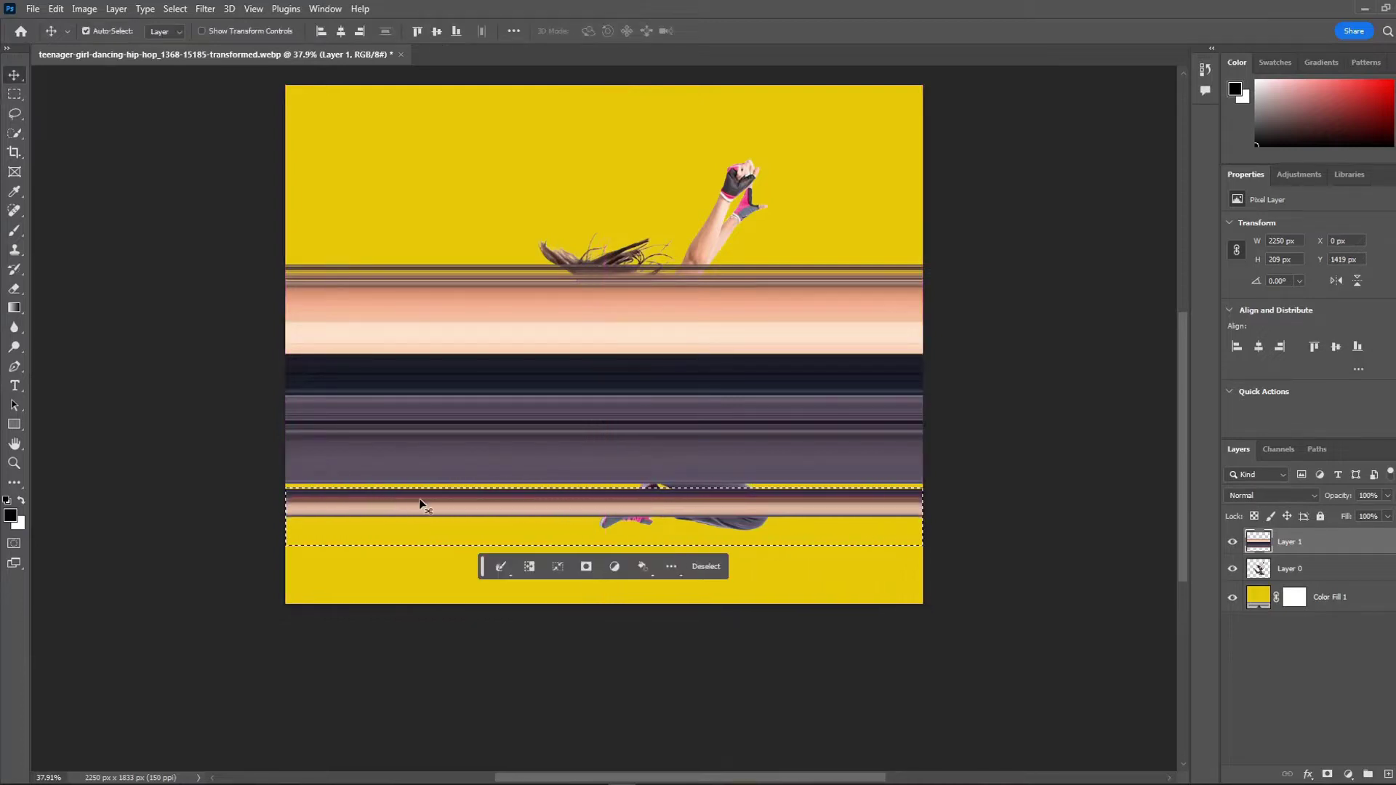
pyautogui.press('Up')
pyautogui.press('Up')
pyautogui.press('Up')
pyautogui.press('Up')
pyautogui.press('Up')
pyautogui.press('Up')
pyautogui.press('Up')
pyautogui.press('Up')
pyautogui.press('Up')
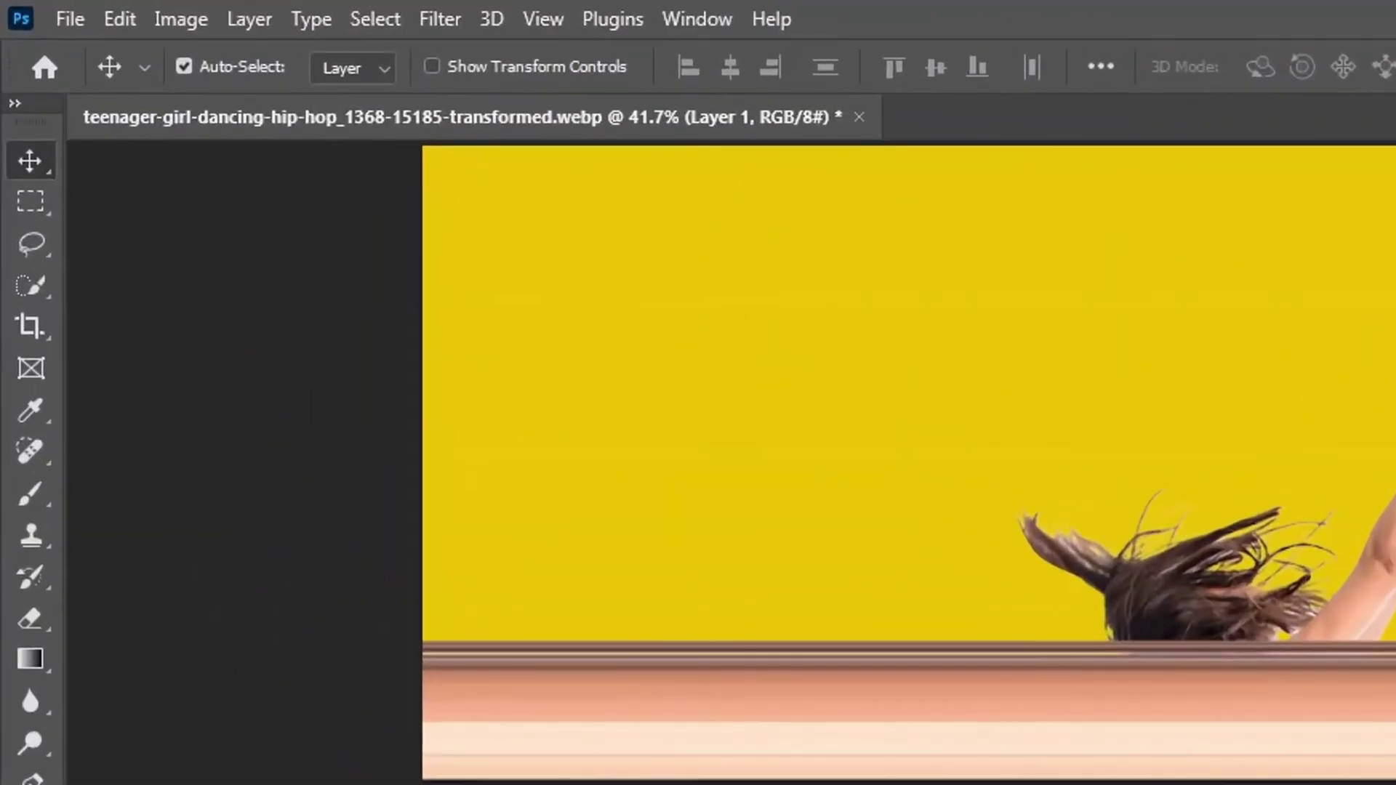
# Apply Polar Coordinates, Rectangular to Polar, to bend the band into rings
pyautogui.click(442, 17)
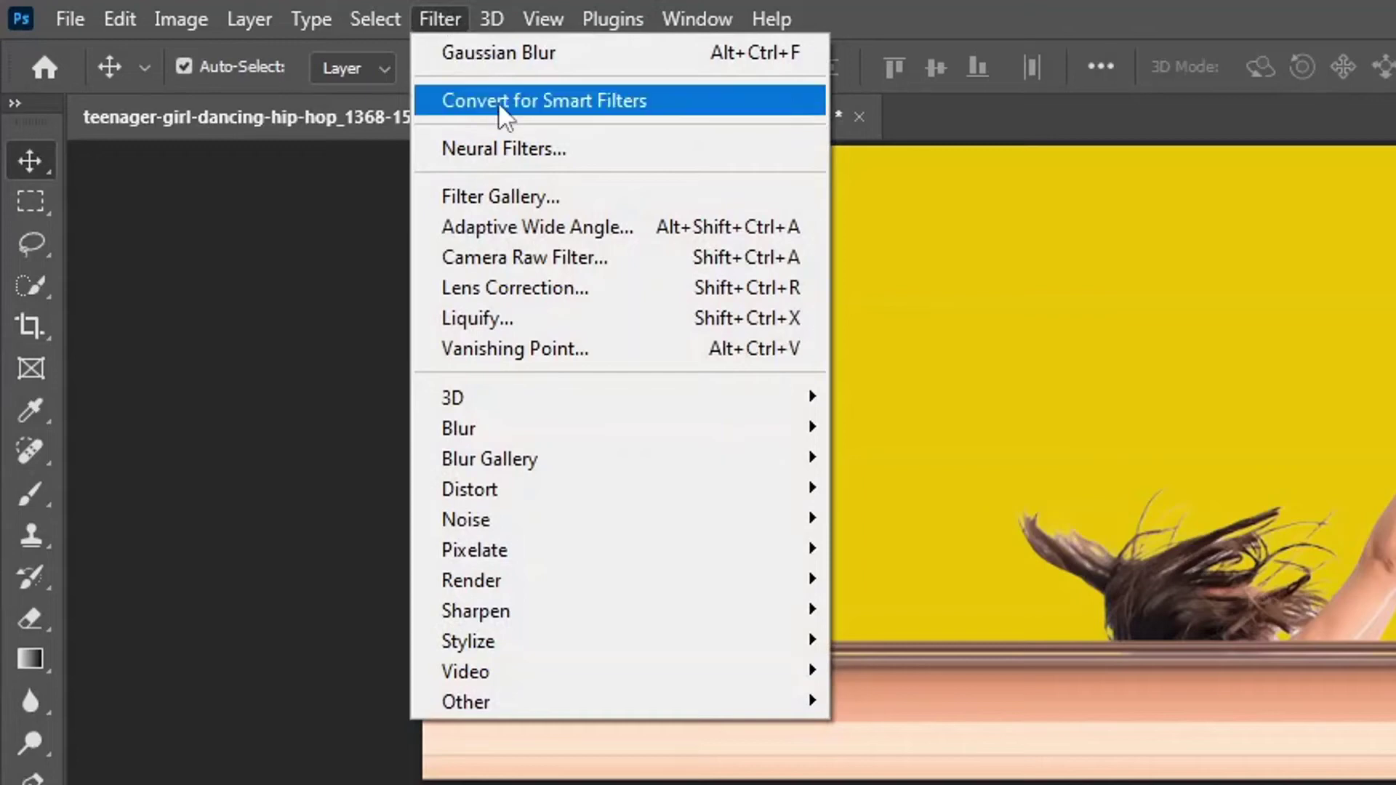
pyautogui.moveTo(470, 489)
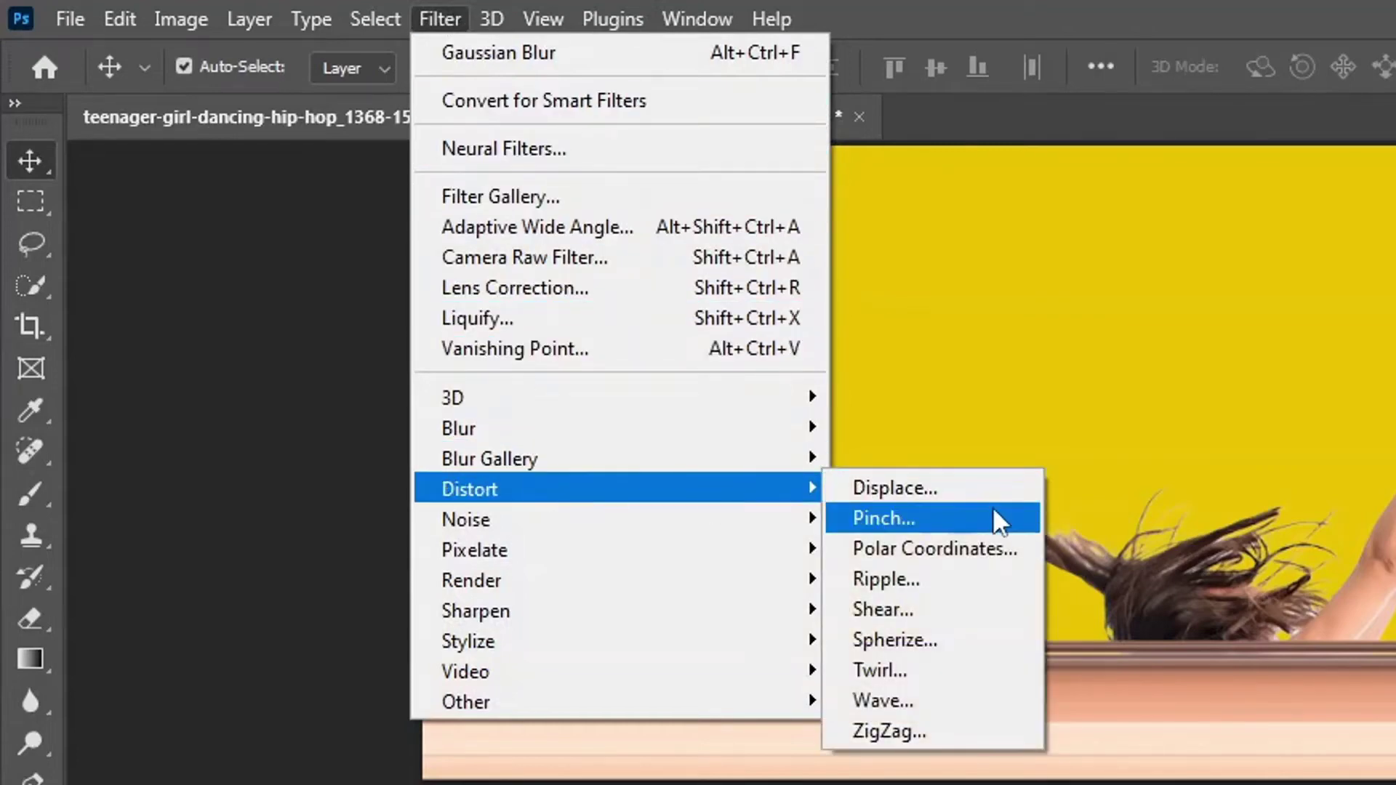
pyautogui.click(1003, 549)
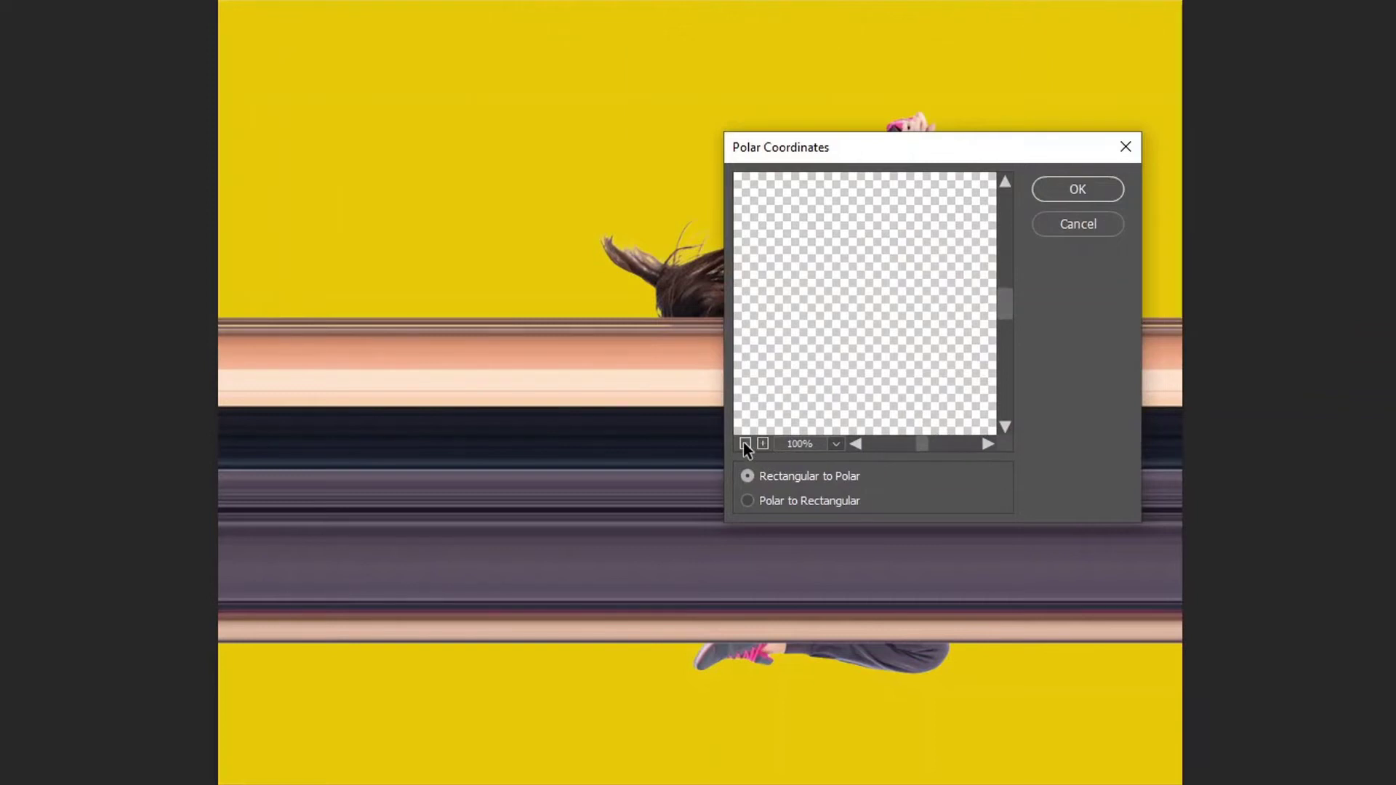
pyautogui.click(745, 443)
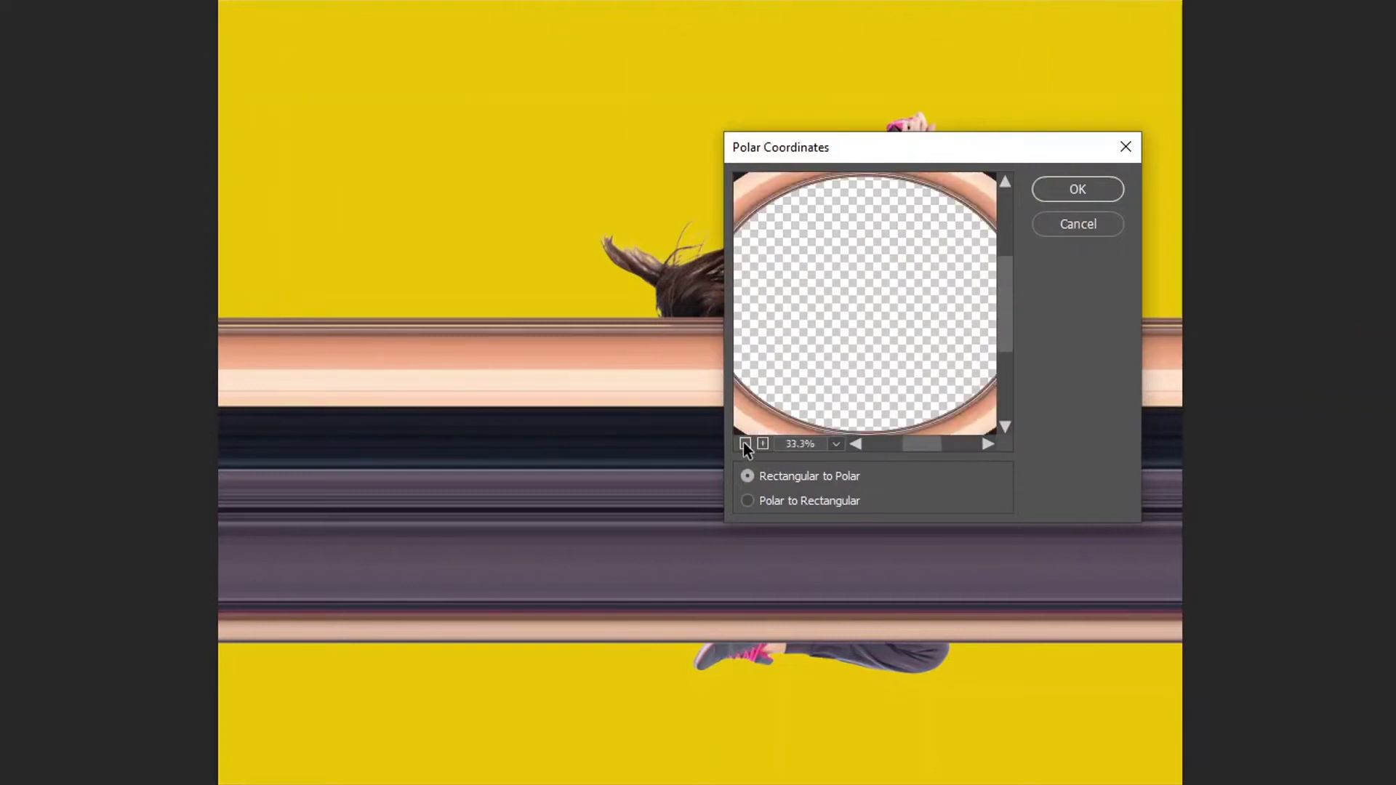
pyautogui.click(745, 443)
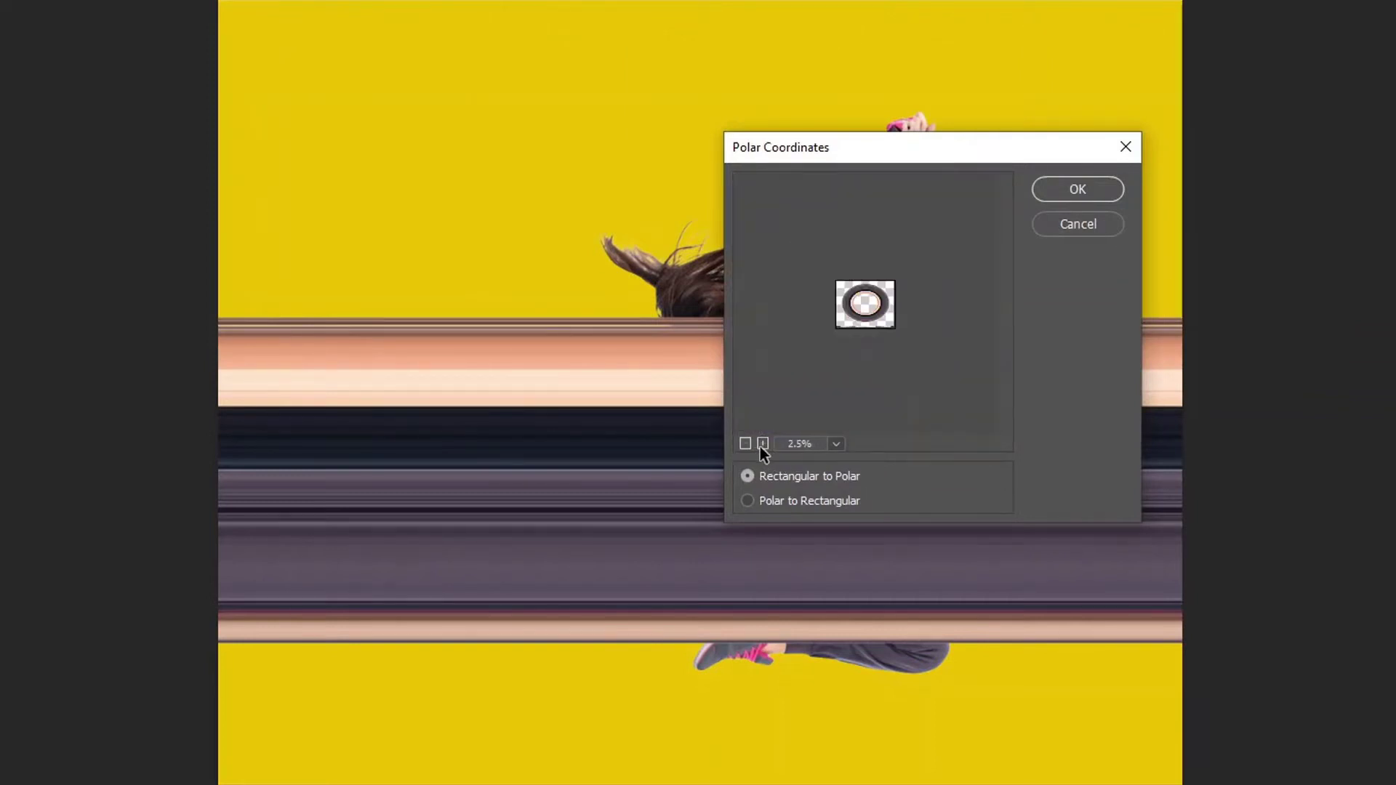
pyautogui.click(762, 445)
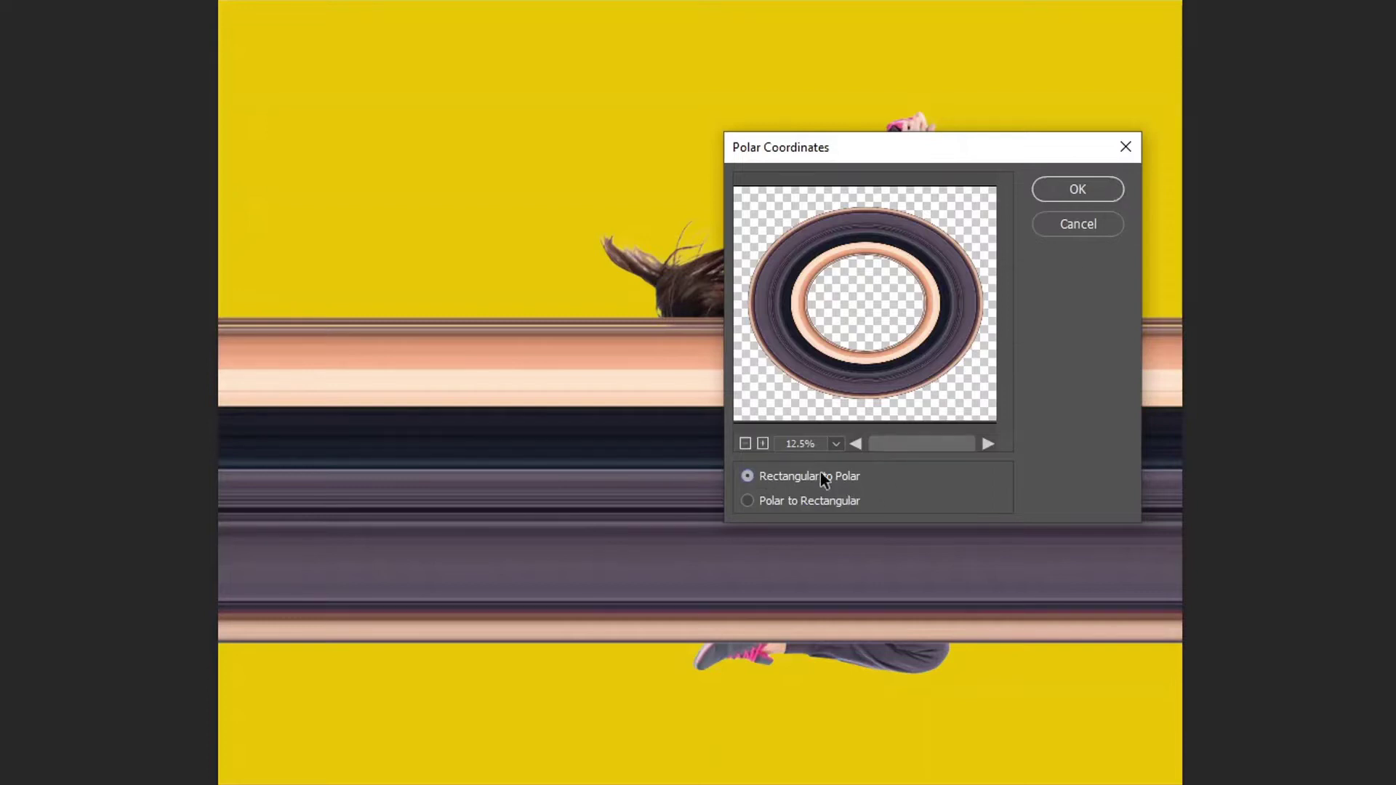
pyautogui.click(1079, 190)
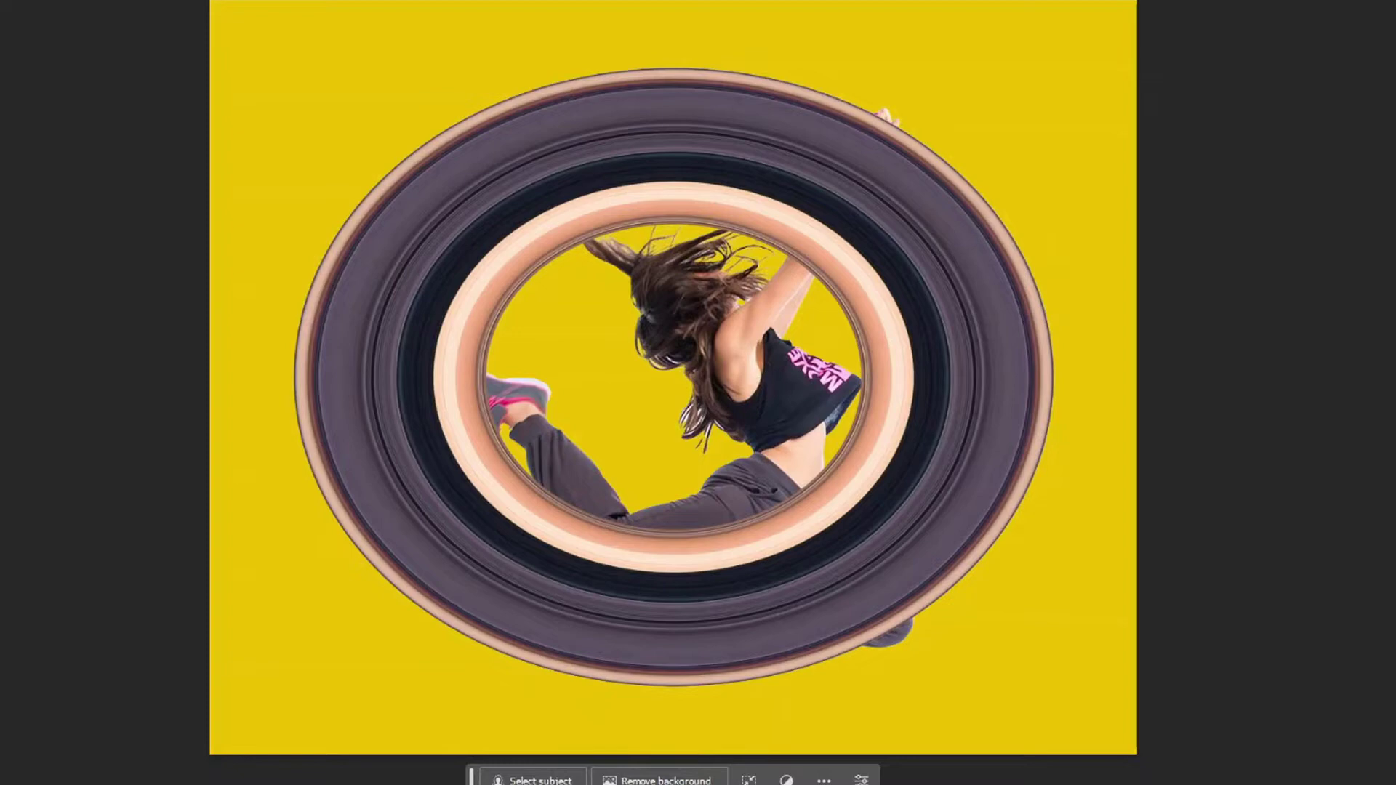
# Narrow the oval into a circle centred on the dancer, then stack the dancer above it
pyautogui.hotkey('ctrl', 't')
pyautogui.moveTo(1065, 379)
pyautogui.mouseDown()
pyautogui.moveTo(900, 401)
pyautogui.moveTo(913, 397)
pyautogui.mouseUp()
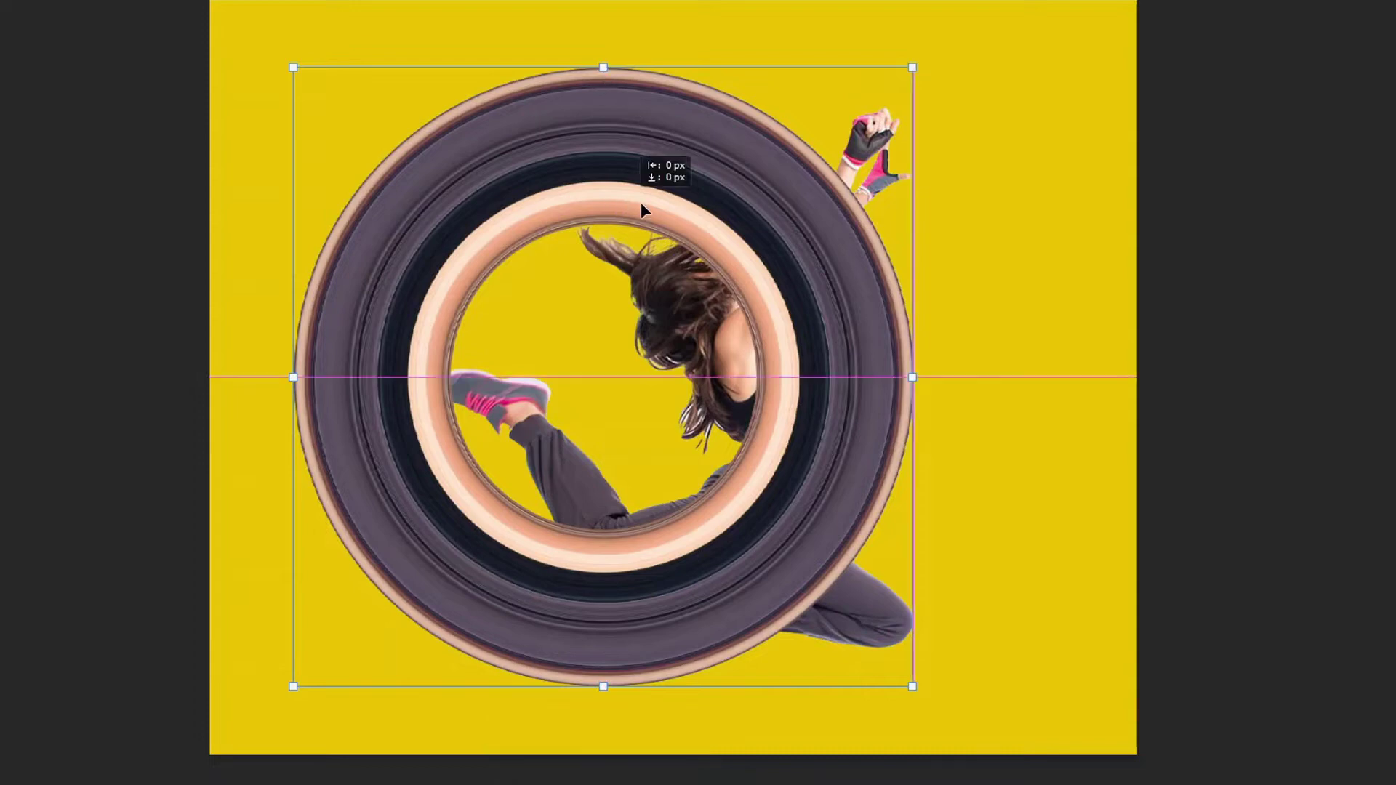
pyautogui.moveTo(640, 202); pyautogui.dragTo(766, 215)
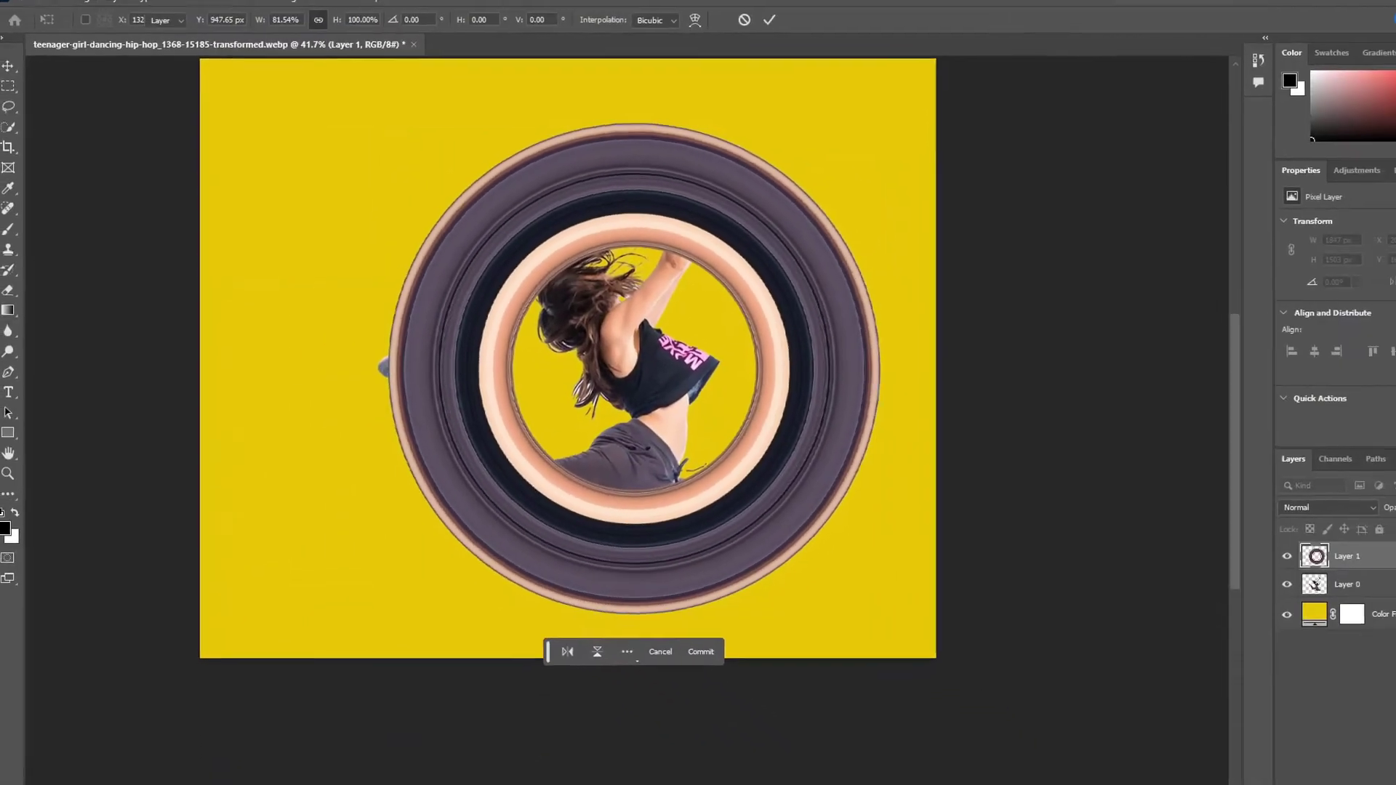
pyautogui.press('Return')
pyautogui.moveTo(1302, 545); pyautogui.dragTo(1340, 578)
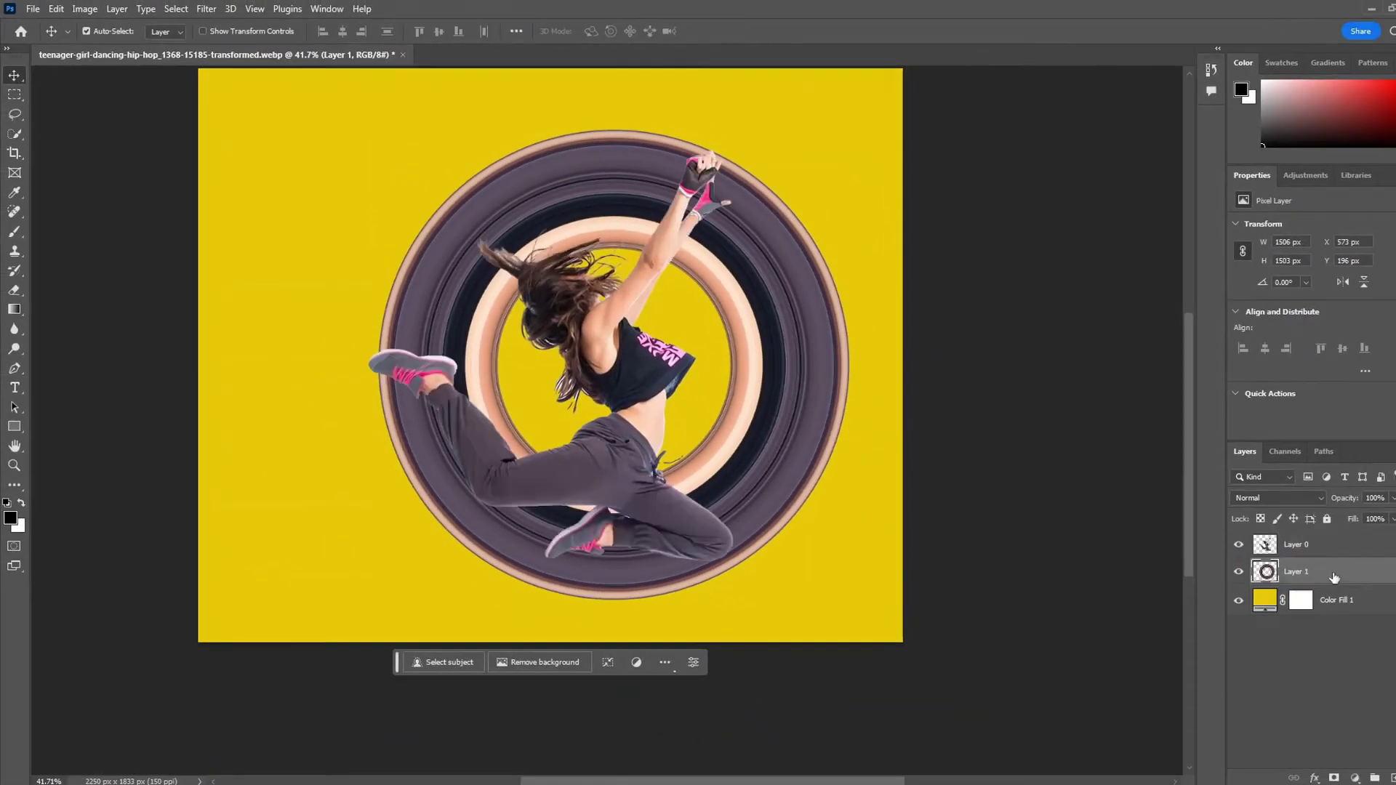
# Enlarge the ring slightly, to about 102%, from its left side
pyautogui.hotkey('ctrl', 't')
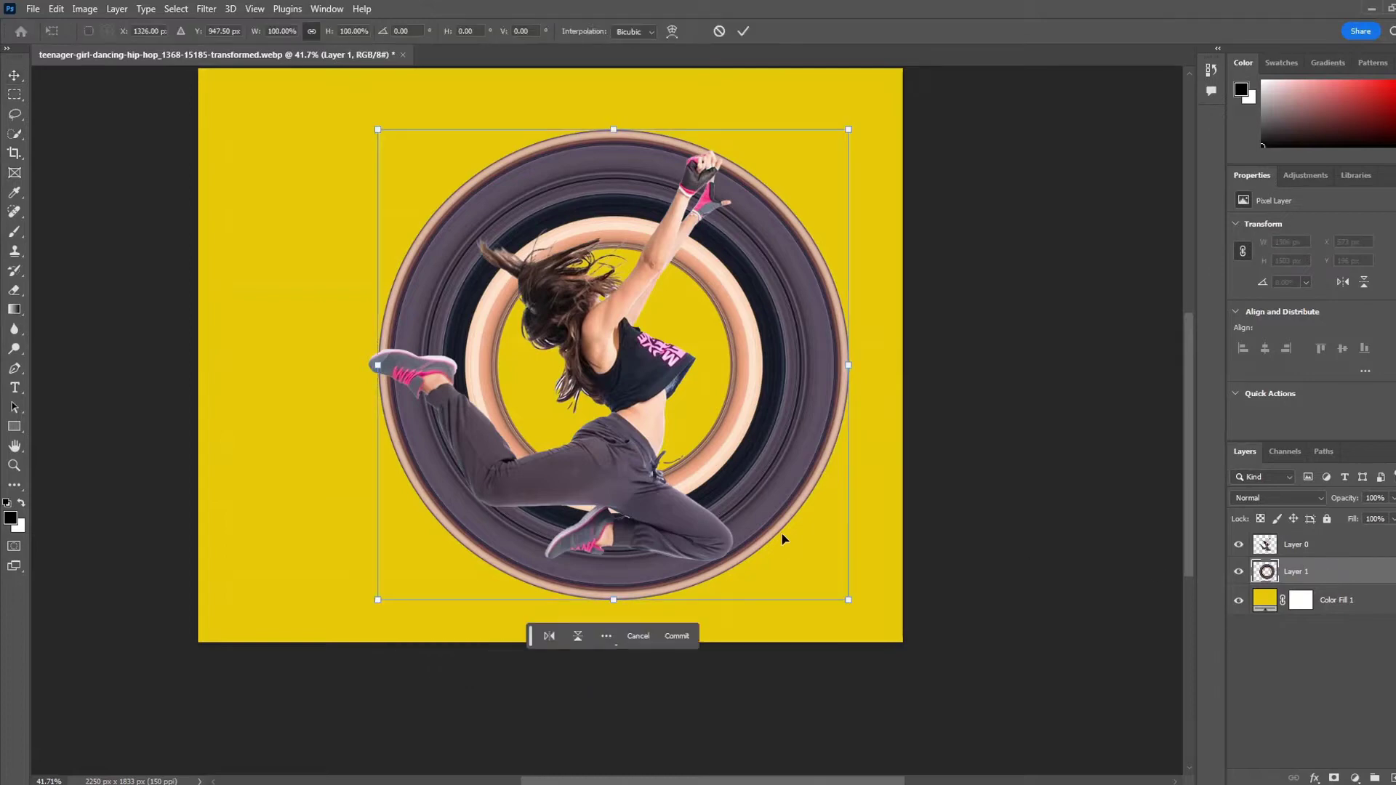
pyautogui.scroll(3, 709, 149)
pyautogui.scroll(2, 680, 128)
pyautogui.scroll(-2, 691, 142)
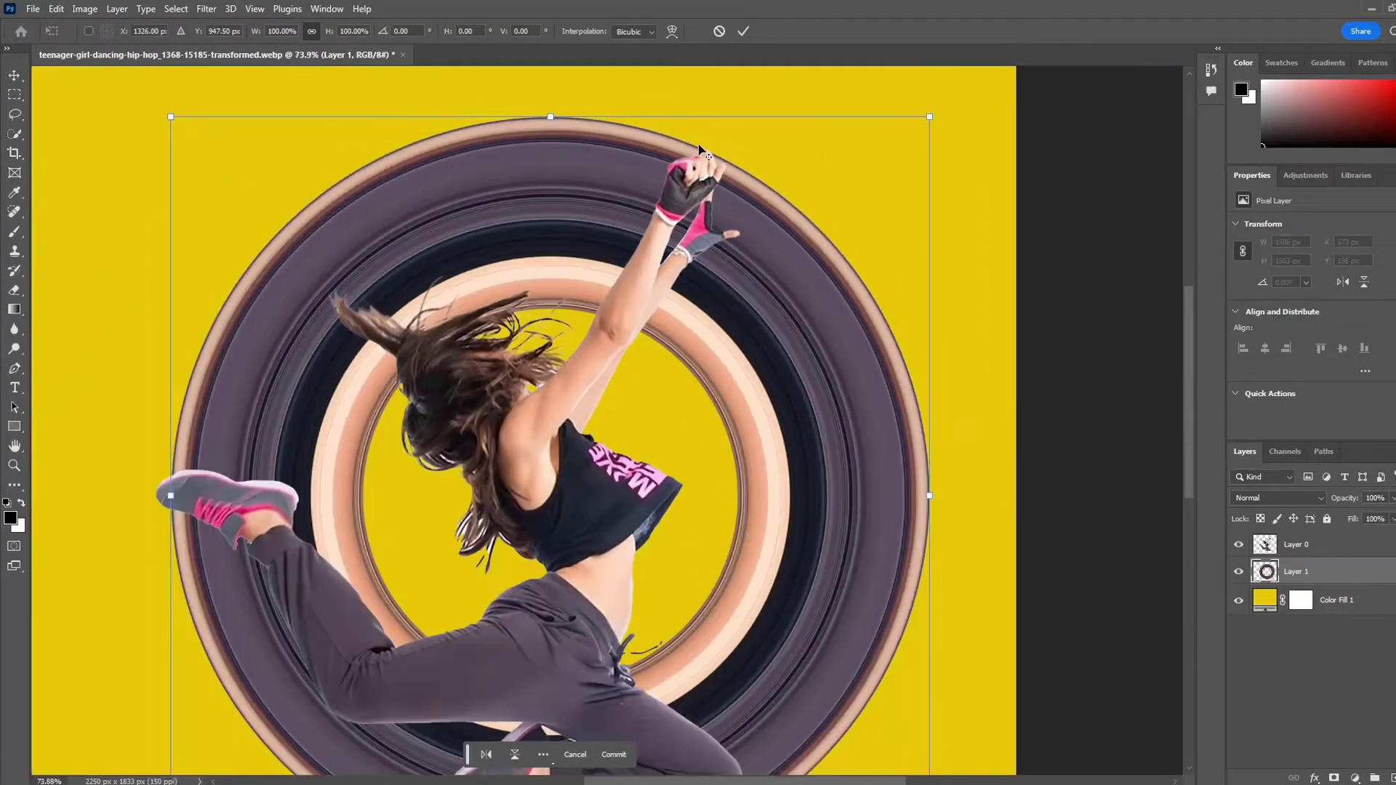
pyautogui.scroll(-2, 218, 604)
pyautogui.scroll(1, 189, 561)
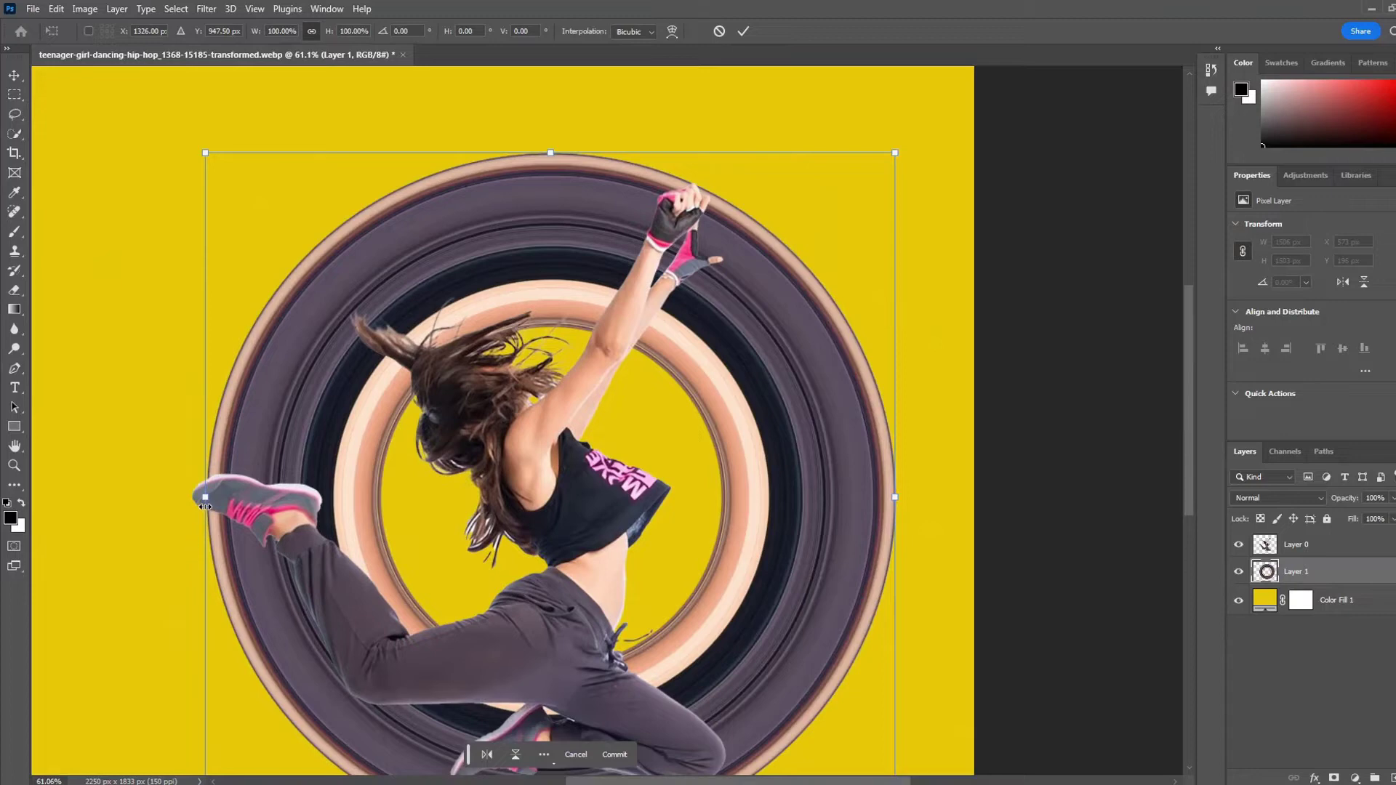
pyautogui.moveTo(205, 507); pyautogui.dragTo(196, 502)
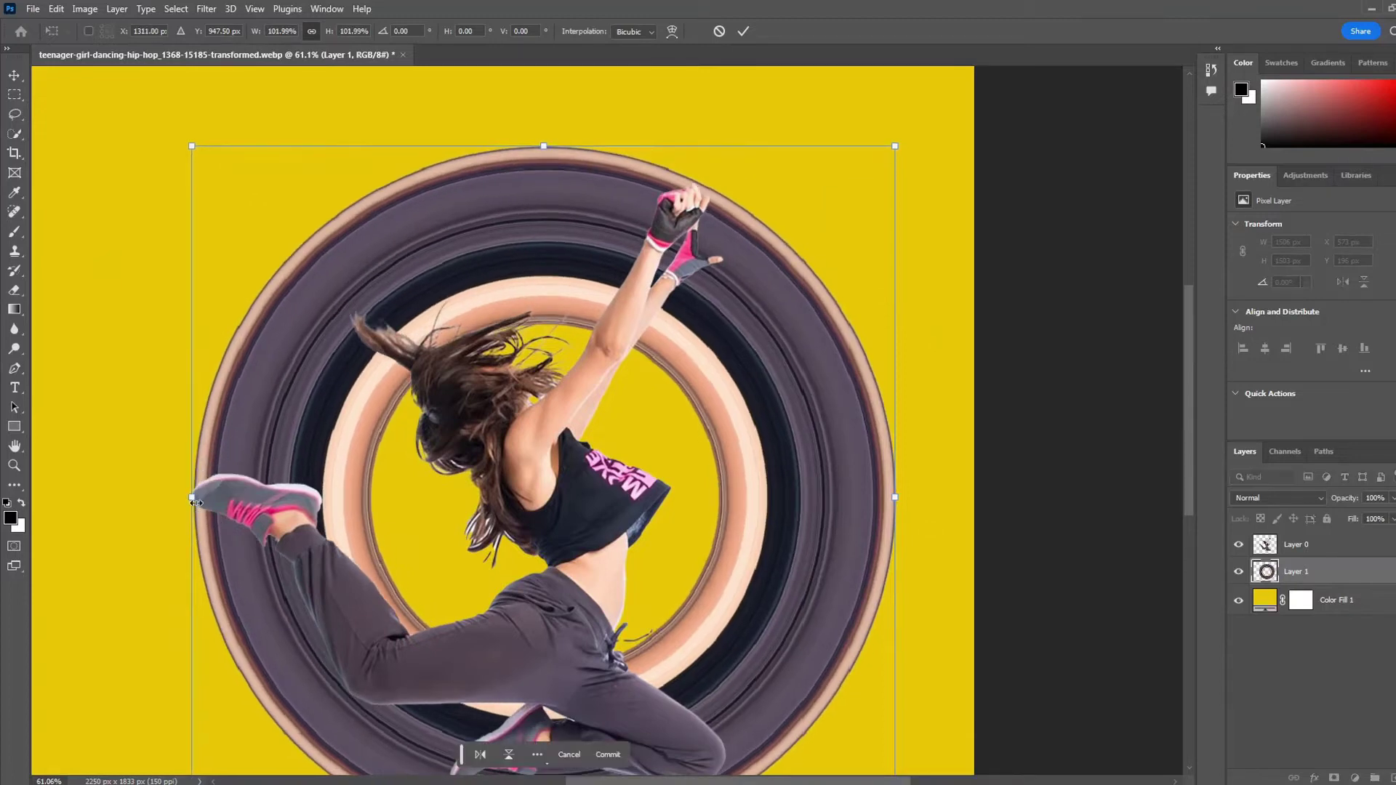
pyautogui.press('Return')
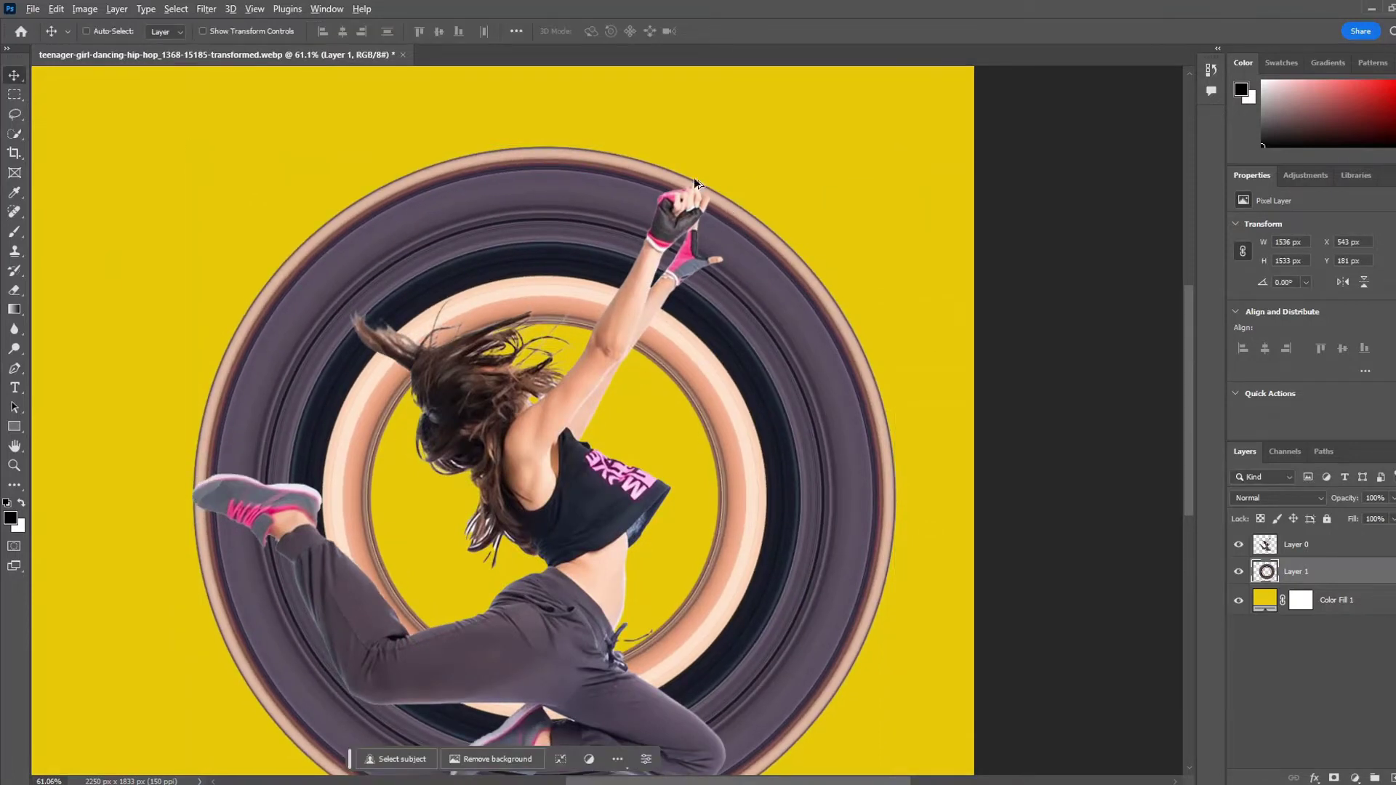
# Shrink the ring to about 99.3% (1526 × 1523 px) and fit the image on screen
pyautogui.scroll(6, 694, 177)
pyautogui.hotkey('ctrl', 't')
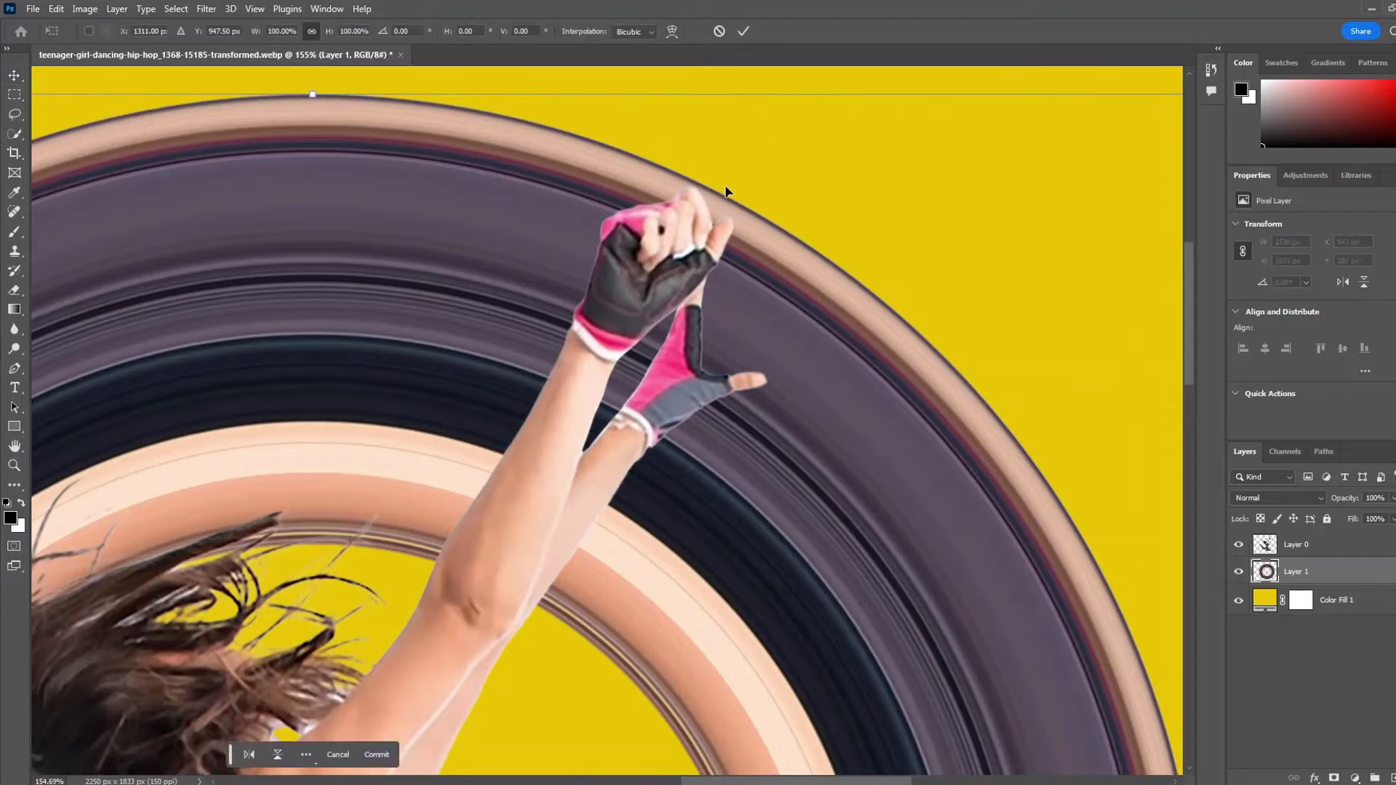
pyautogui.scroll(-2, 926, 506)
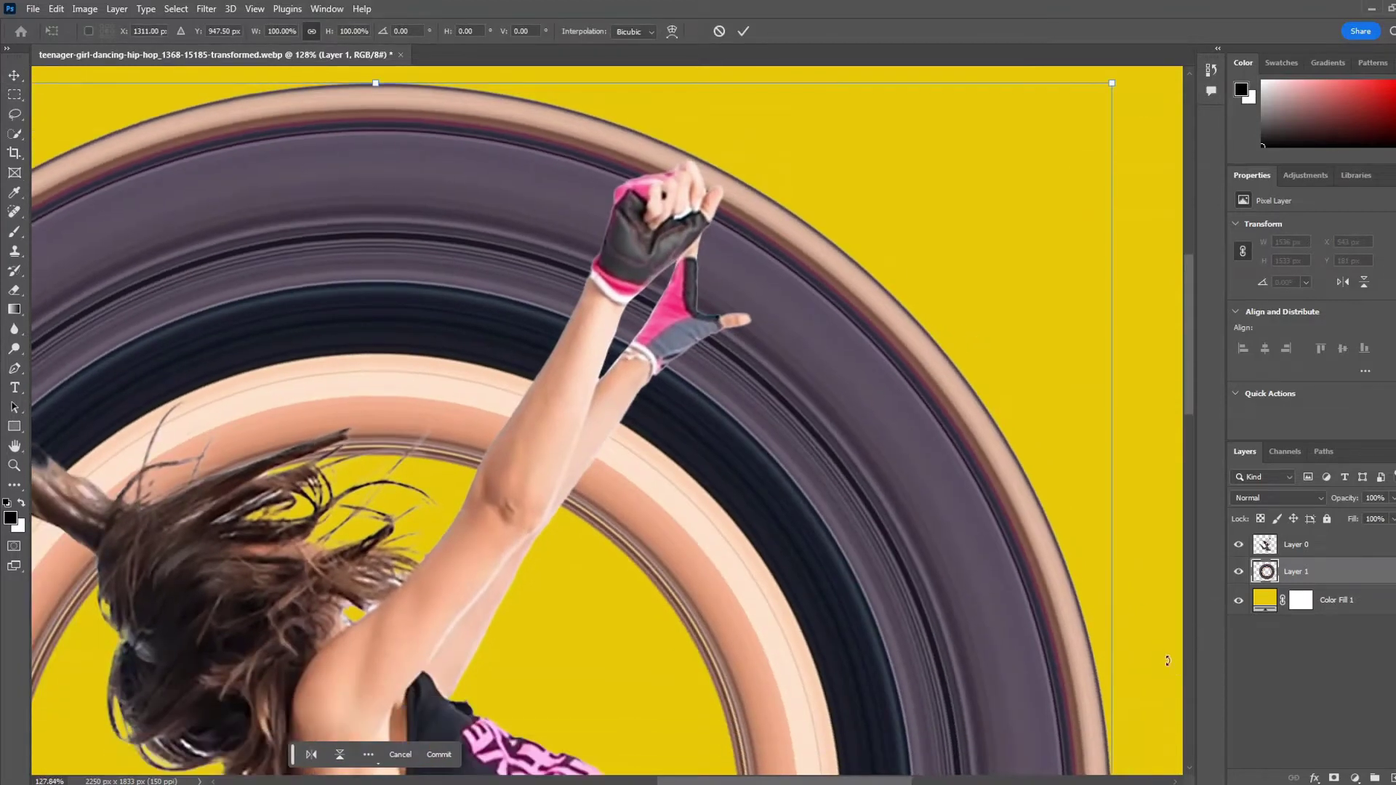
pyautogui.scroll(-2, 1159, 652)
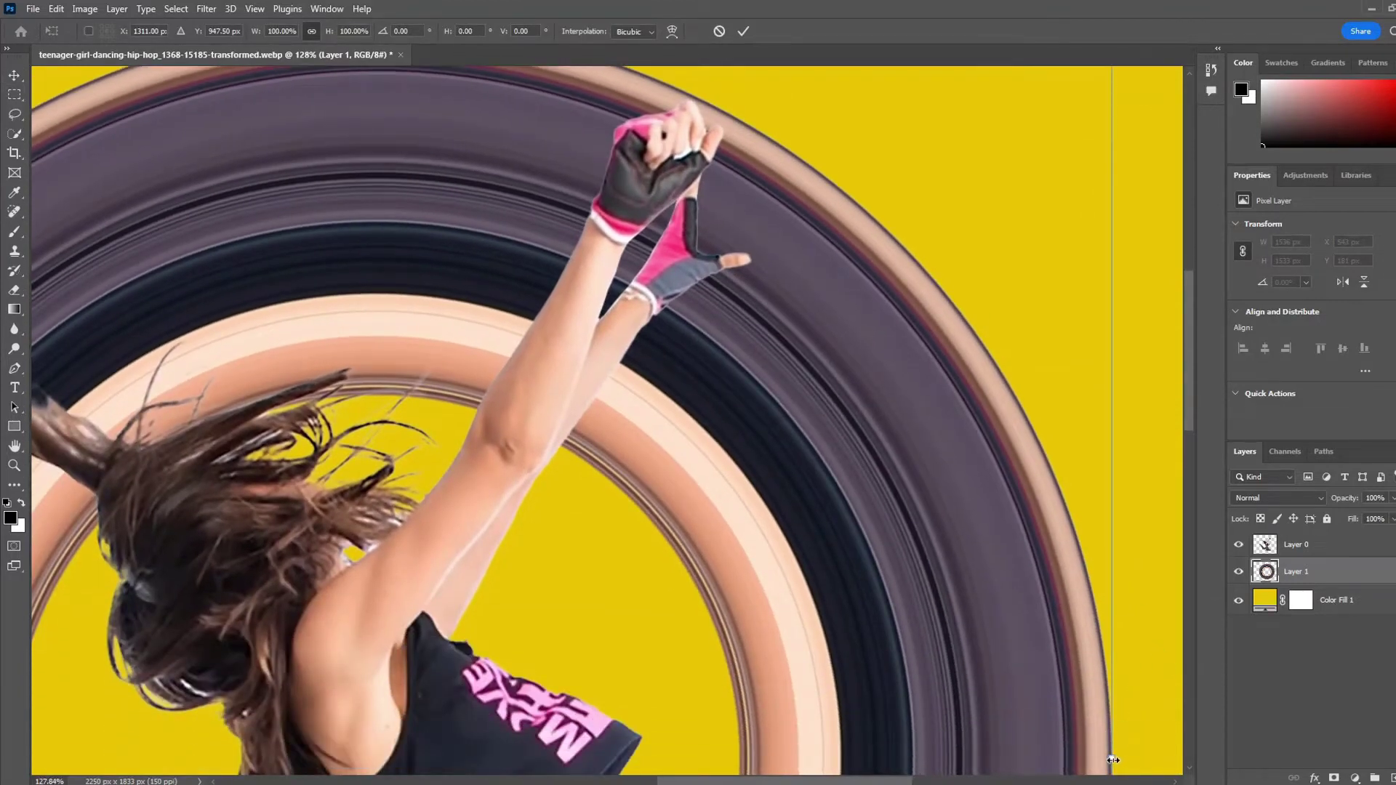
pyautogui.moveTo(1115, 758); pyautogui.dragTo(1106, 761)
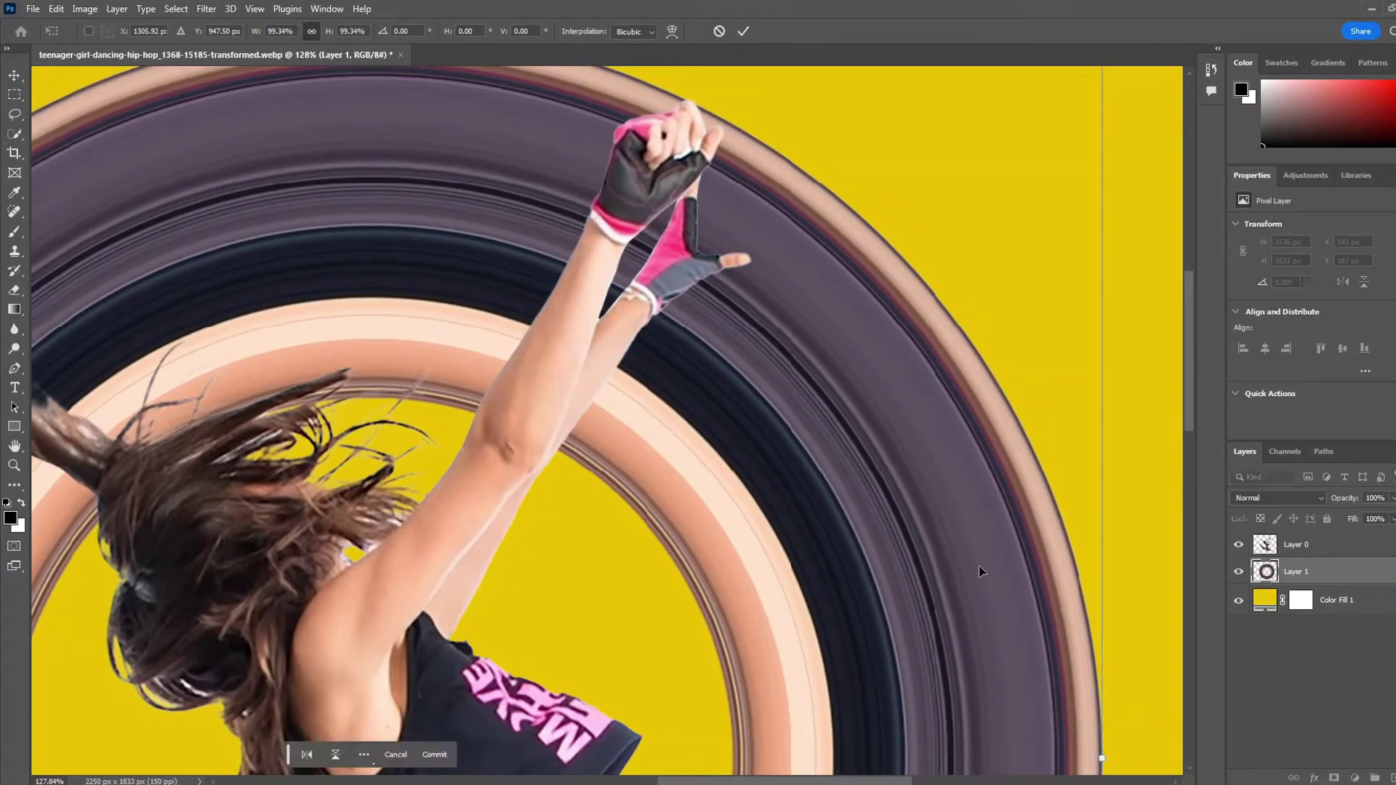
pyautogui.click(748, 32)
pyautogui.hotkey('ctrl', '0')
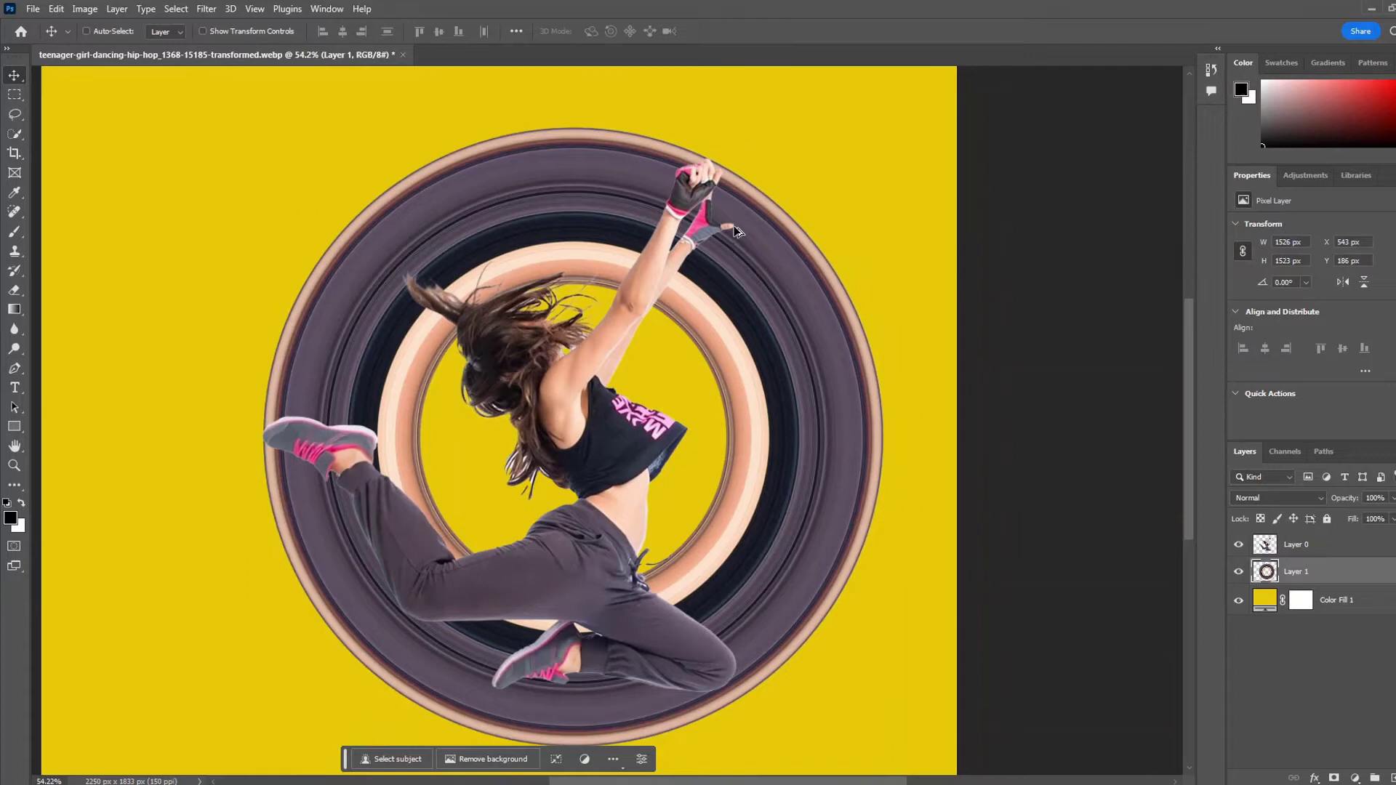
pyautogui.scroll(-2, 736, 232)
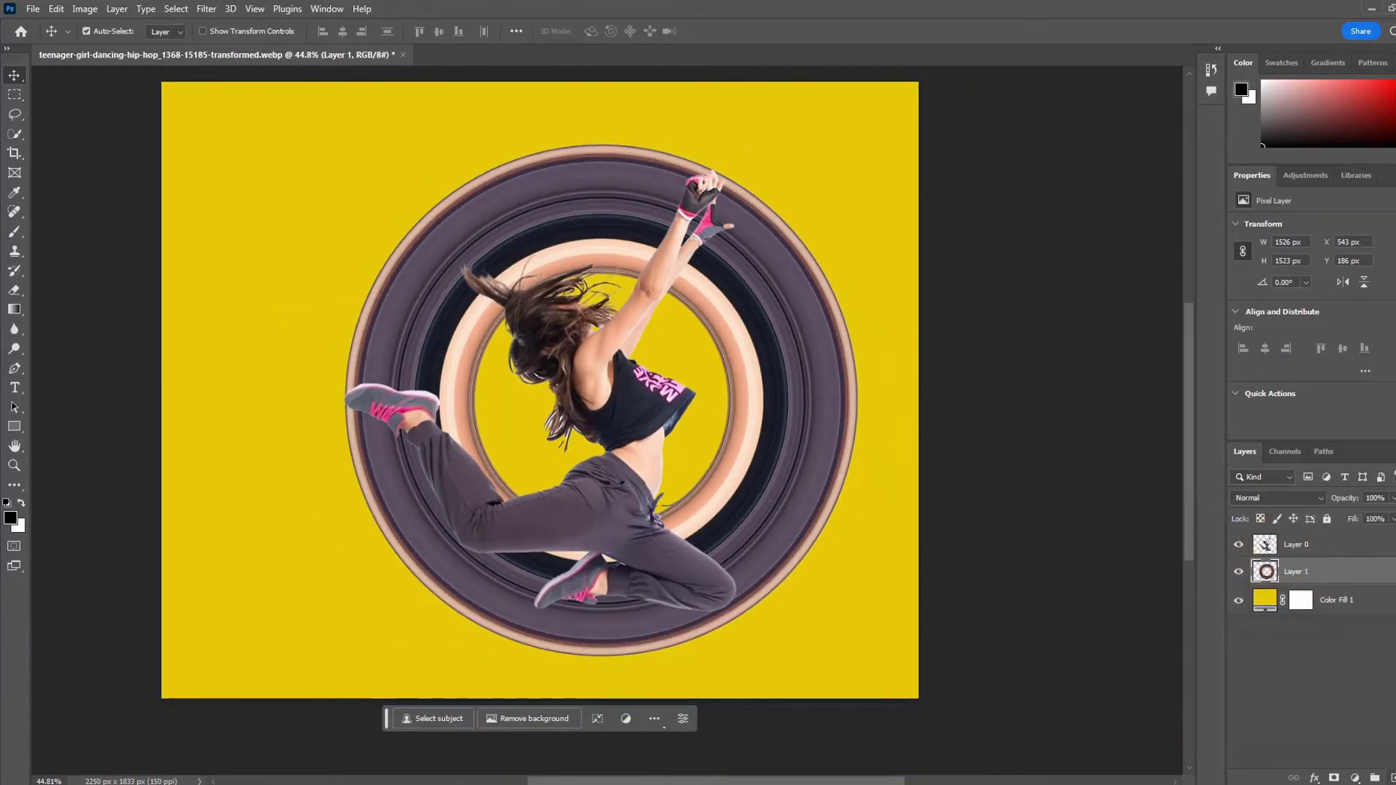
# Add a new layer clipped to the ring, with the Brush set to 89 px
pyautogui.click(1376, 777)
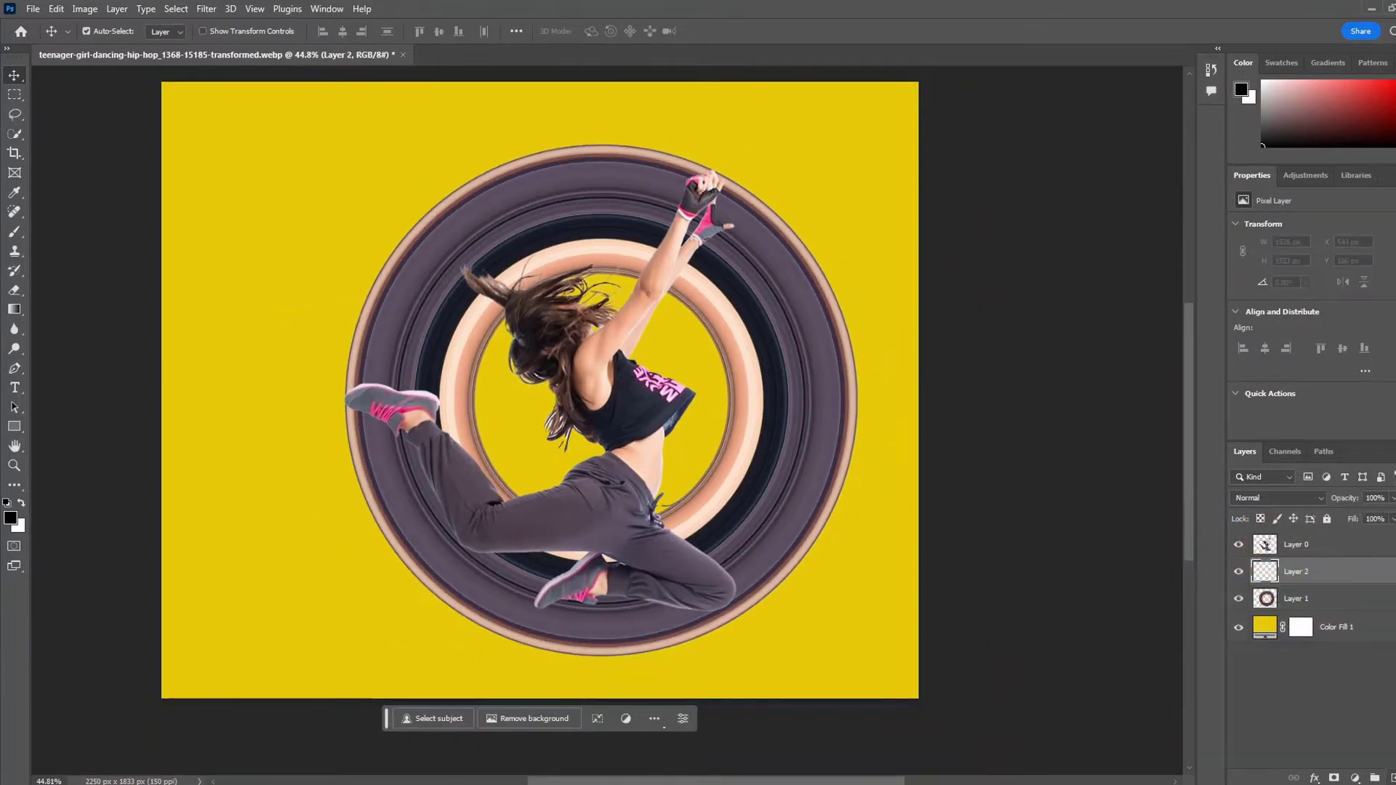
pyautogui.rightClick(16, 231)
pyautogui.click(76, 237)
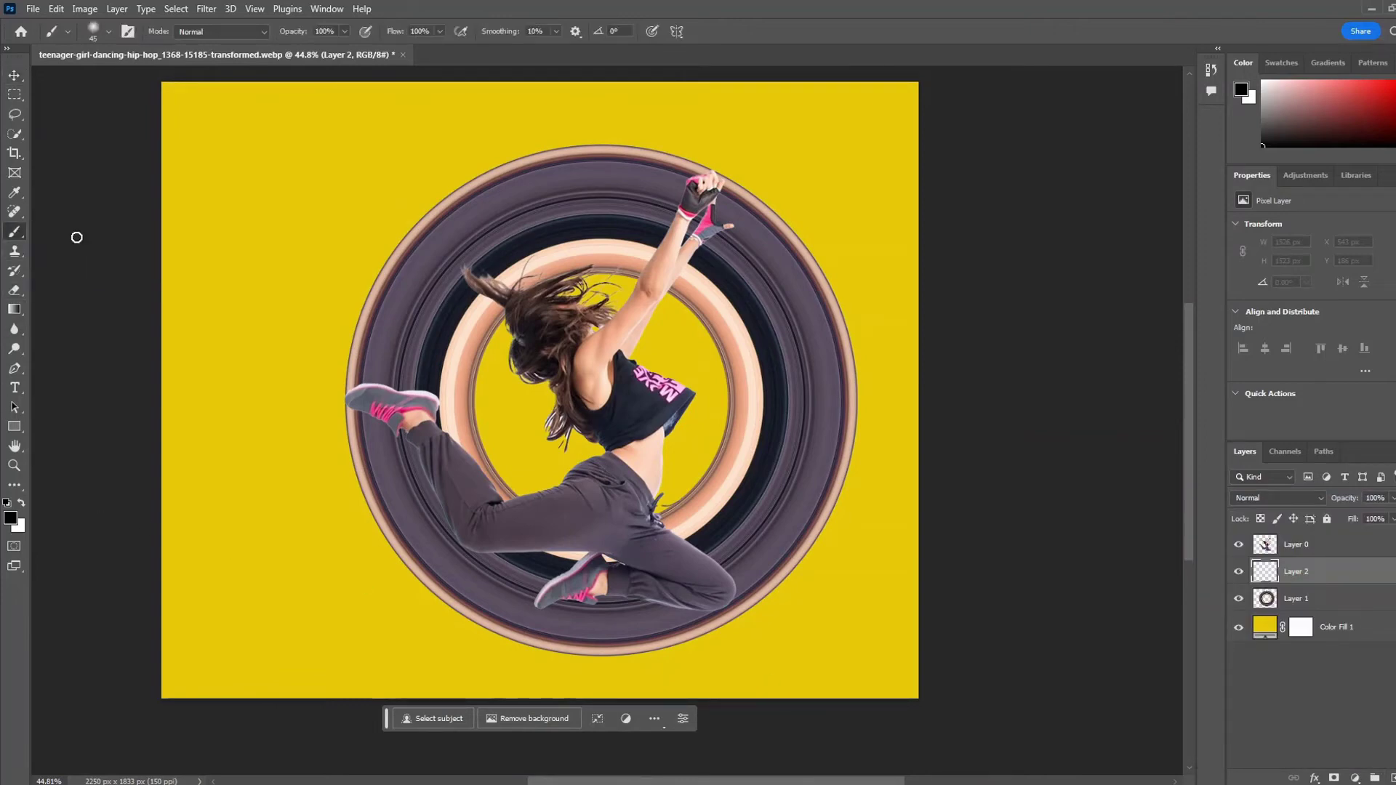
pyautogui.rightClick(361, 206)
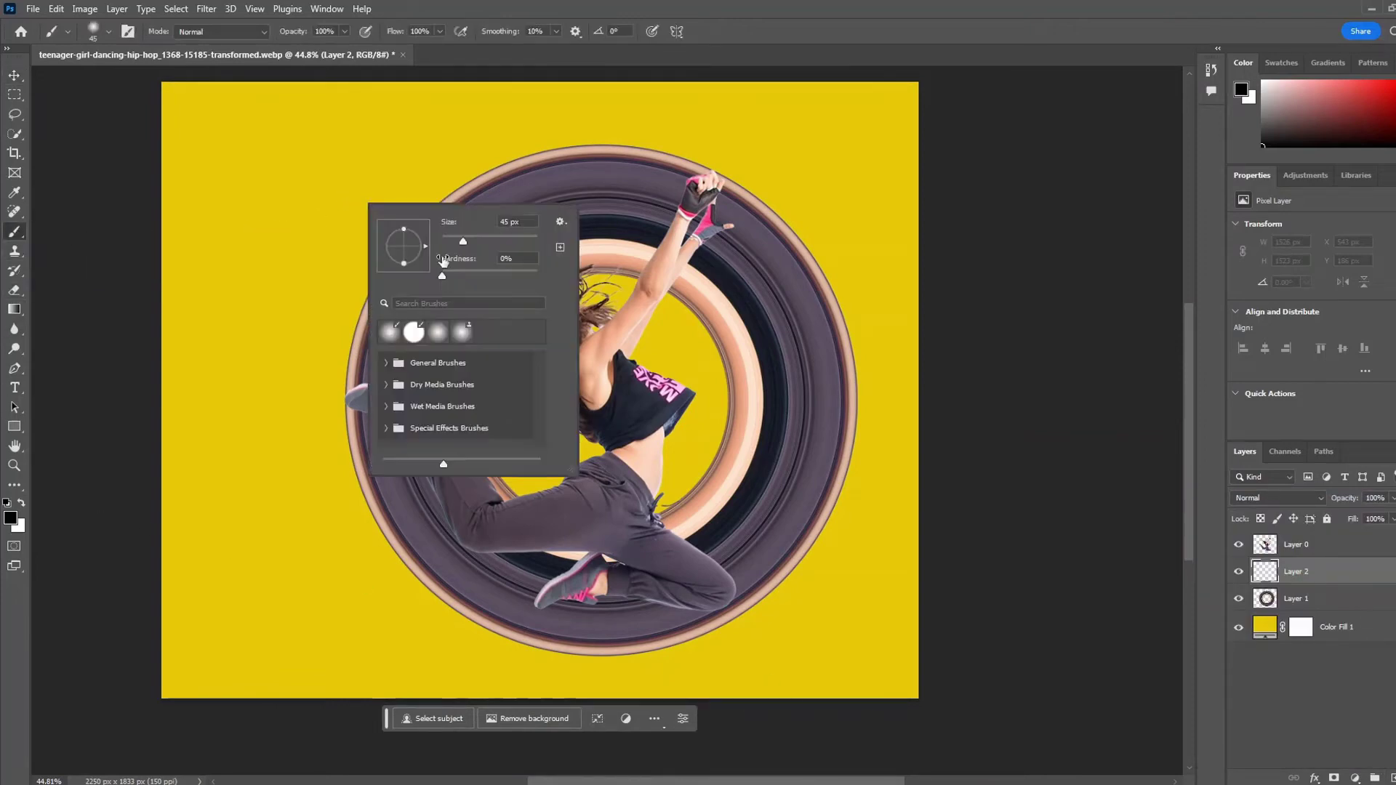
pyautogui.click(484, 238)
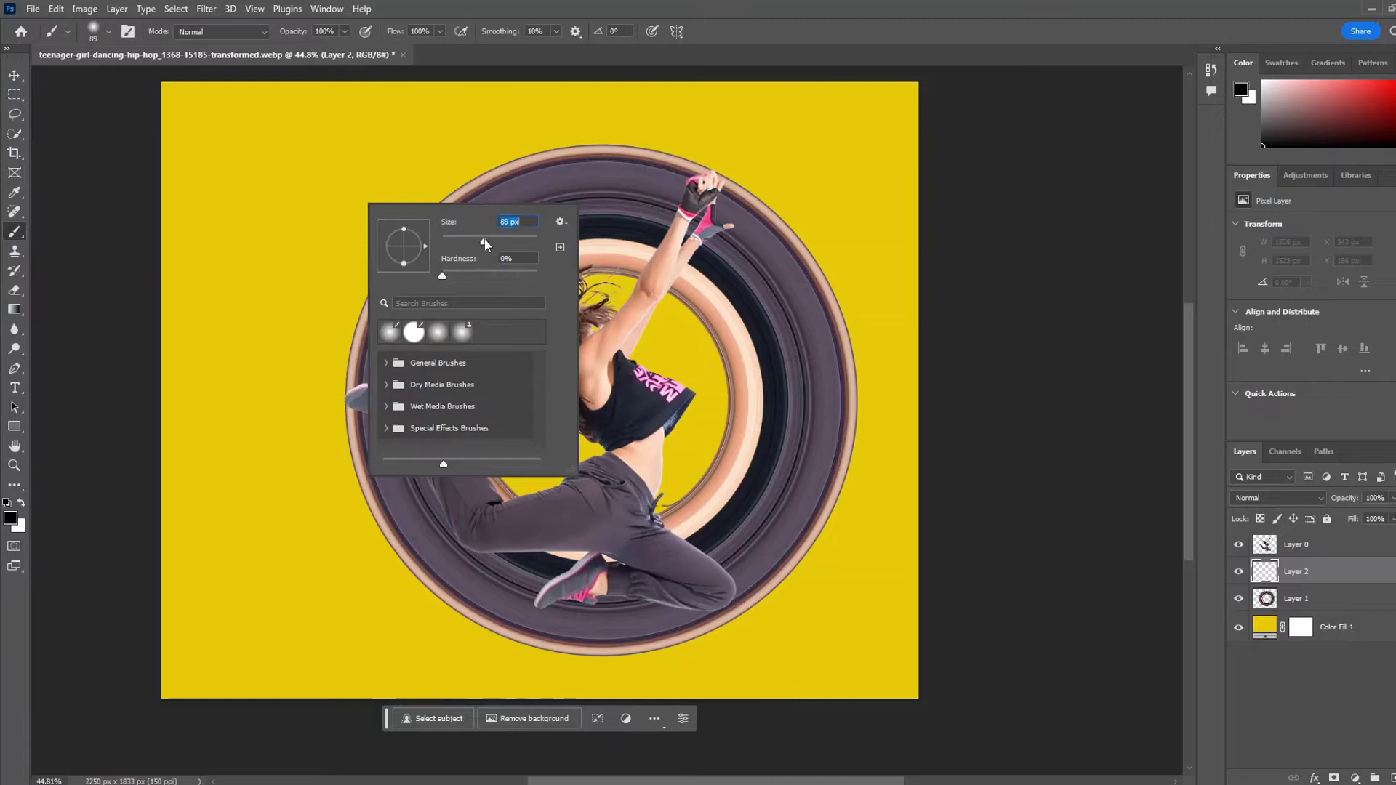
pyautogui.click(739, 2)
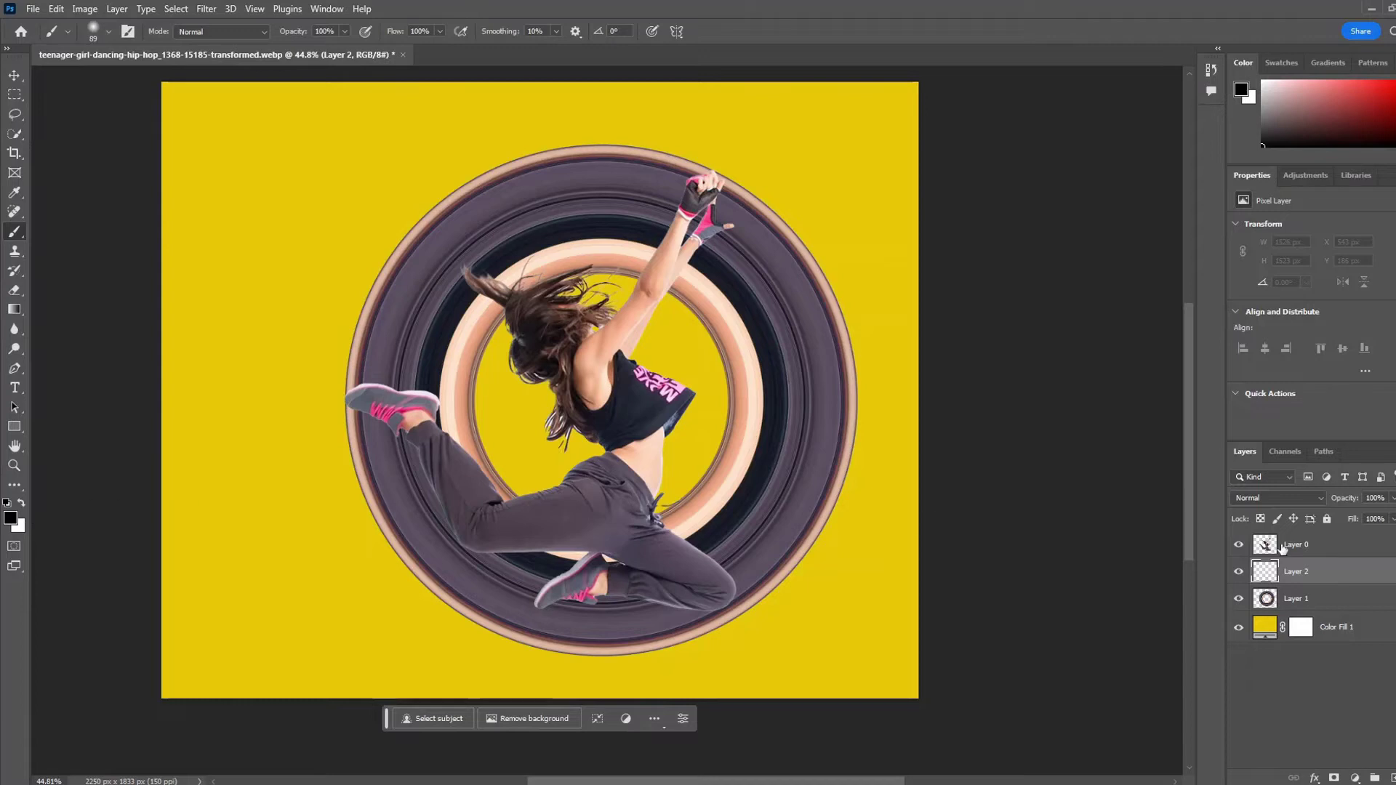
pyautogui.keyDown('alt'); pyautogui.click(1329, 580); pyautogui.keyUp('alt')
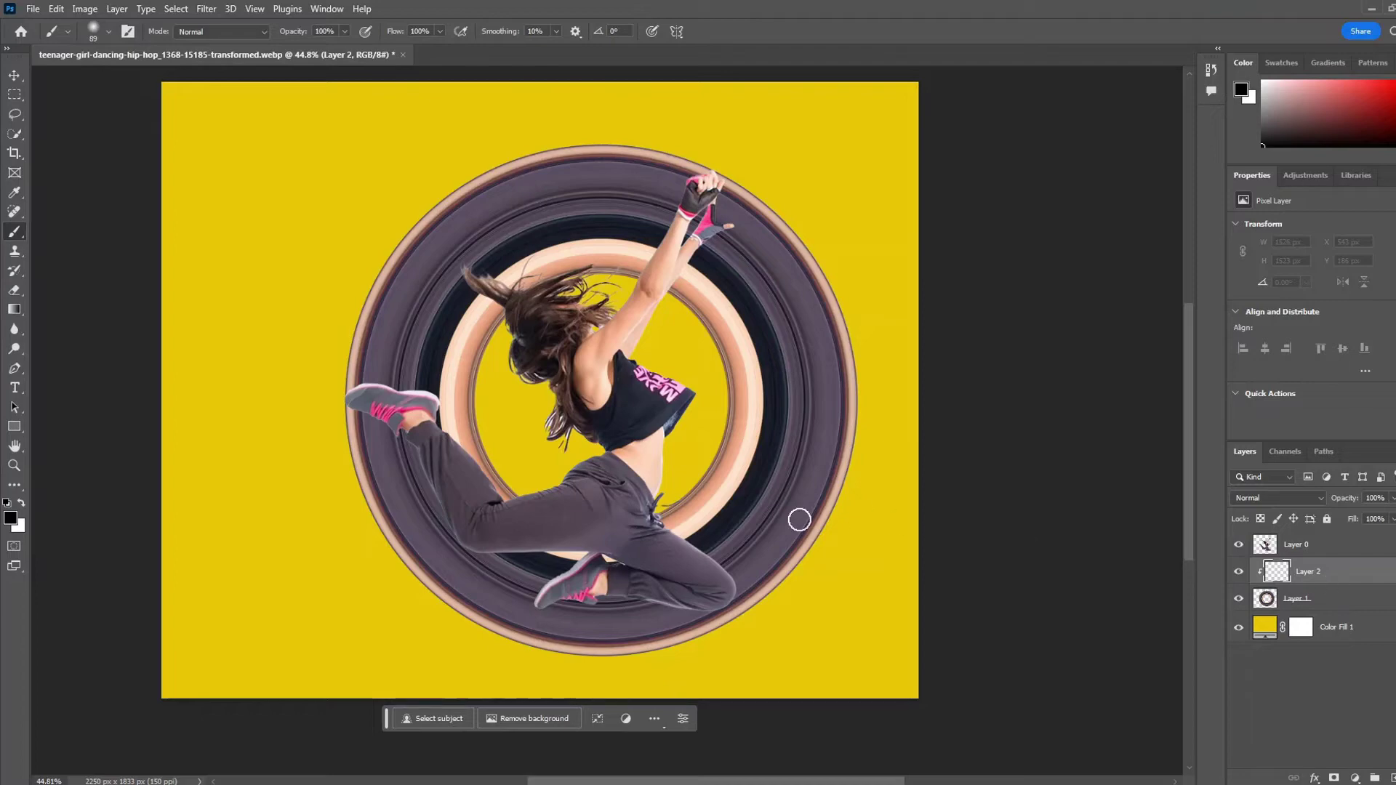
# Paint dark shading on the ring under the dancer's leg up to the calf
pyautogui.scroll(3, 684, 611)
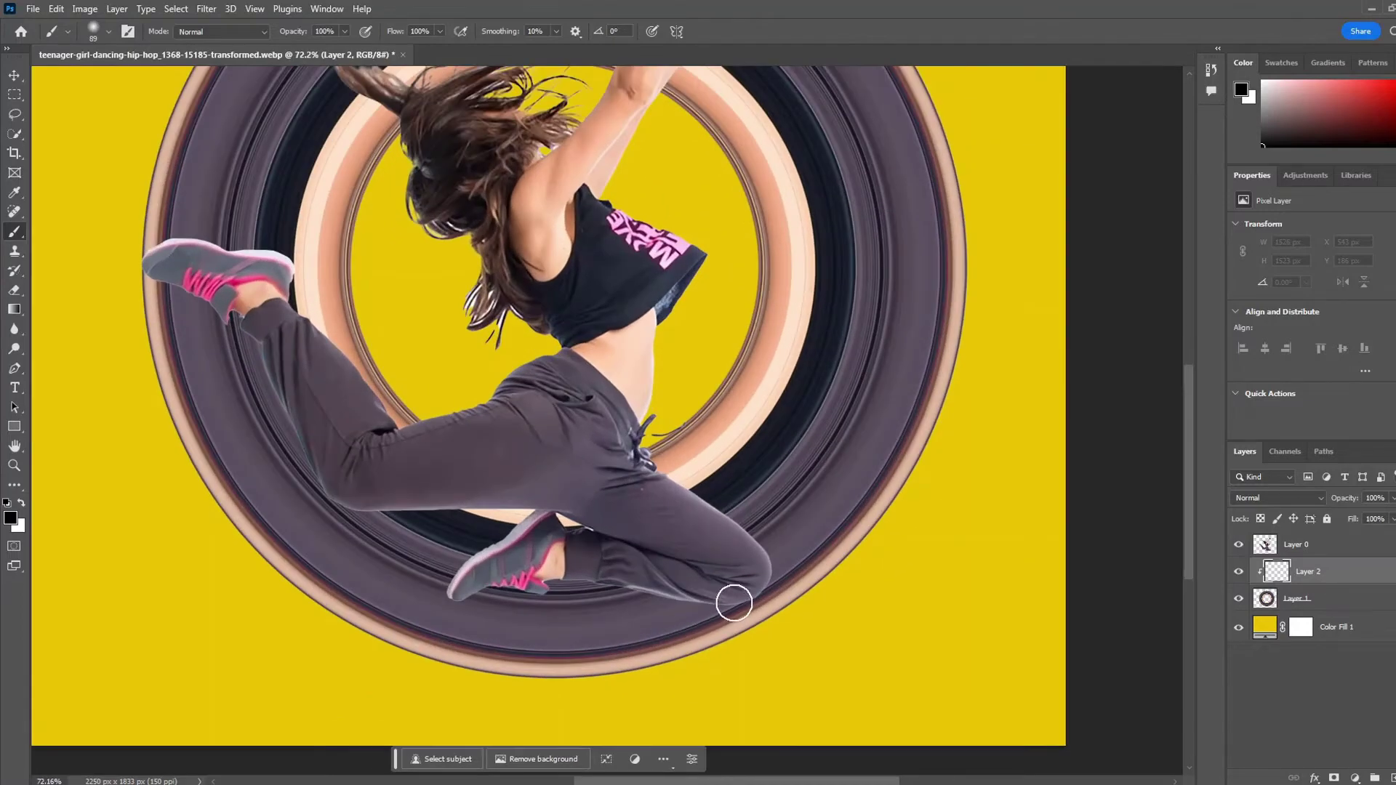
pyautogui.moveTo(738, 600); pyautogui.dragTo(461, 592)
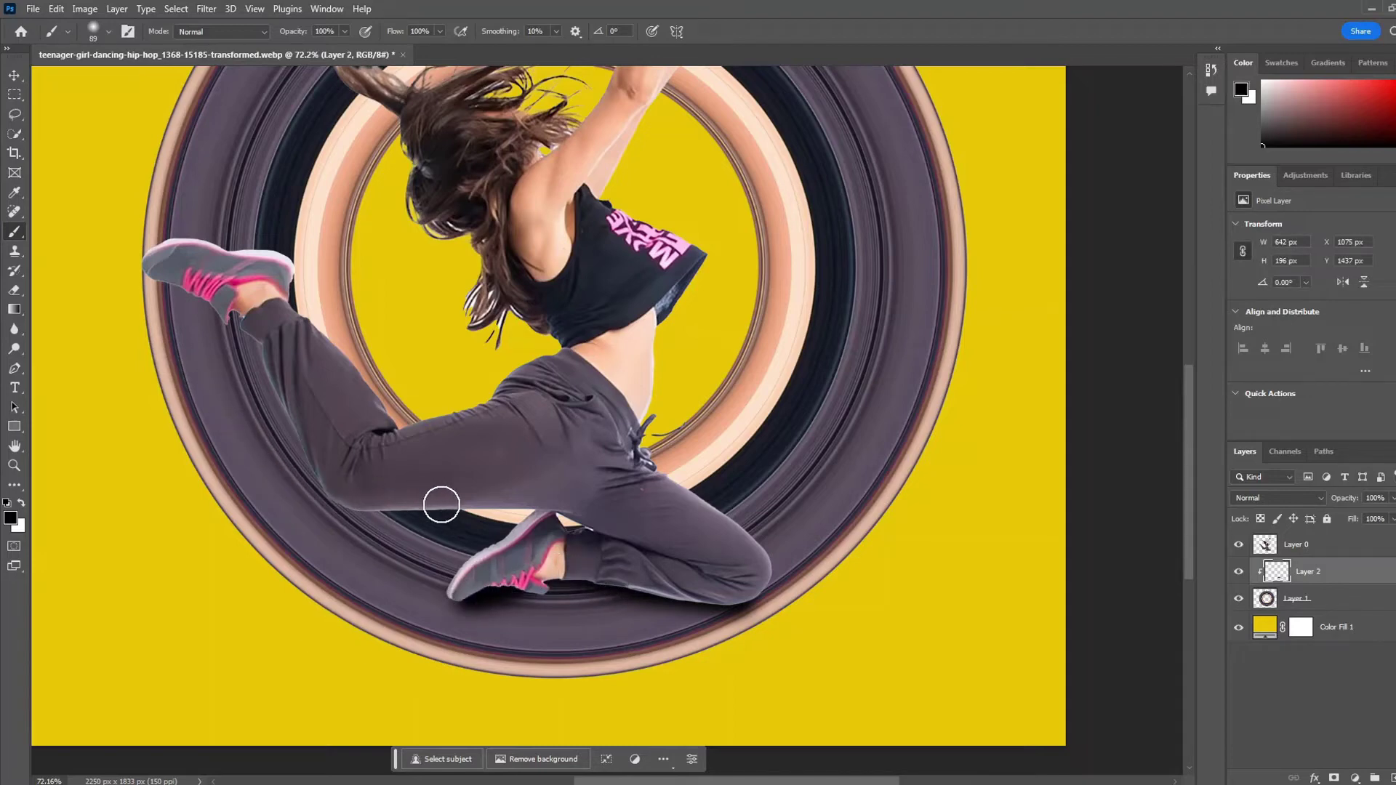
pyautogui.moveTo(472, 493)
pyautogui.mouseDown()
pyautogui.moveTo(286, 387)
pyautogui.moveTo(152, 268)
pyautogui.mouseUp()
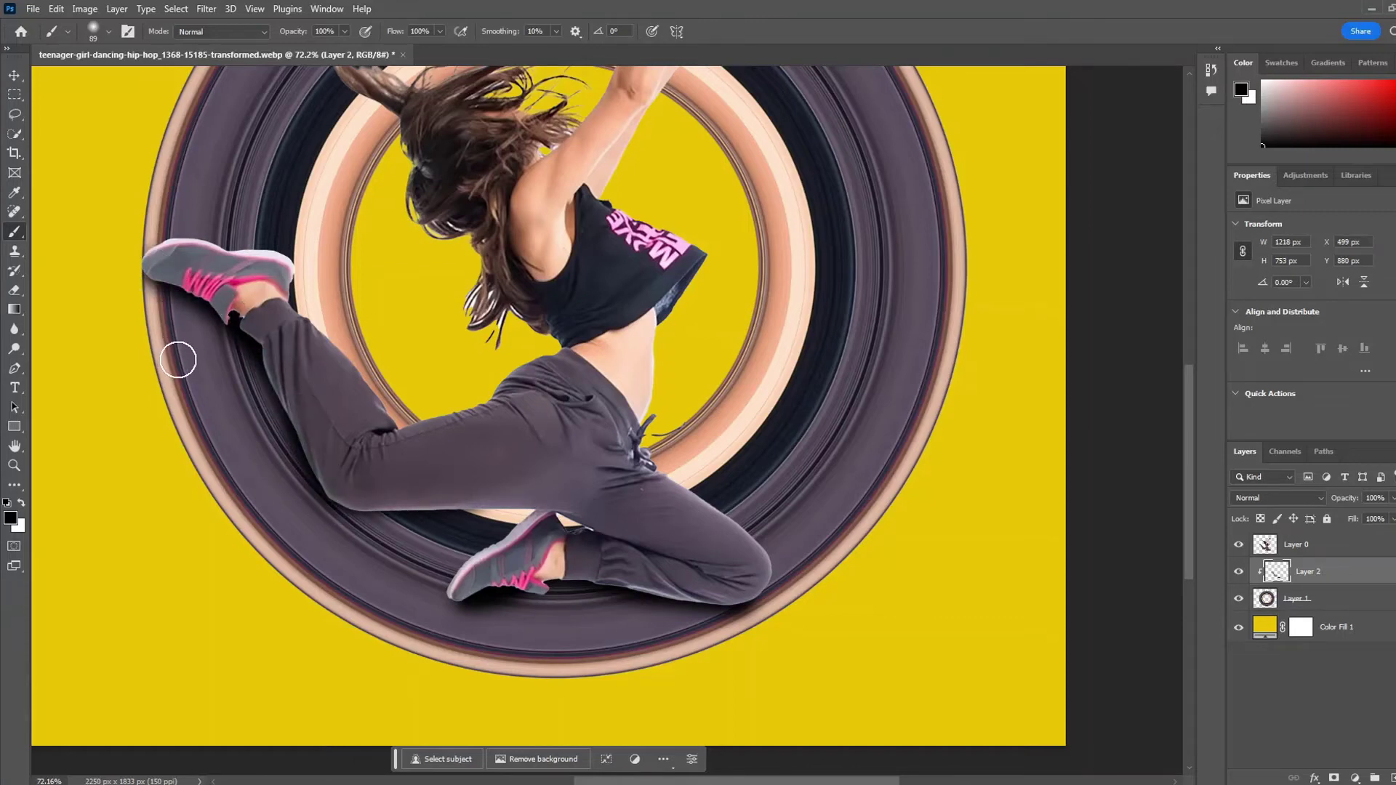
pyautogui.scroll(-2, 593, 404)
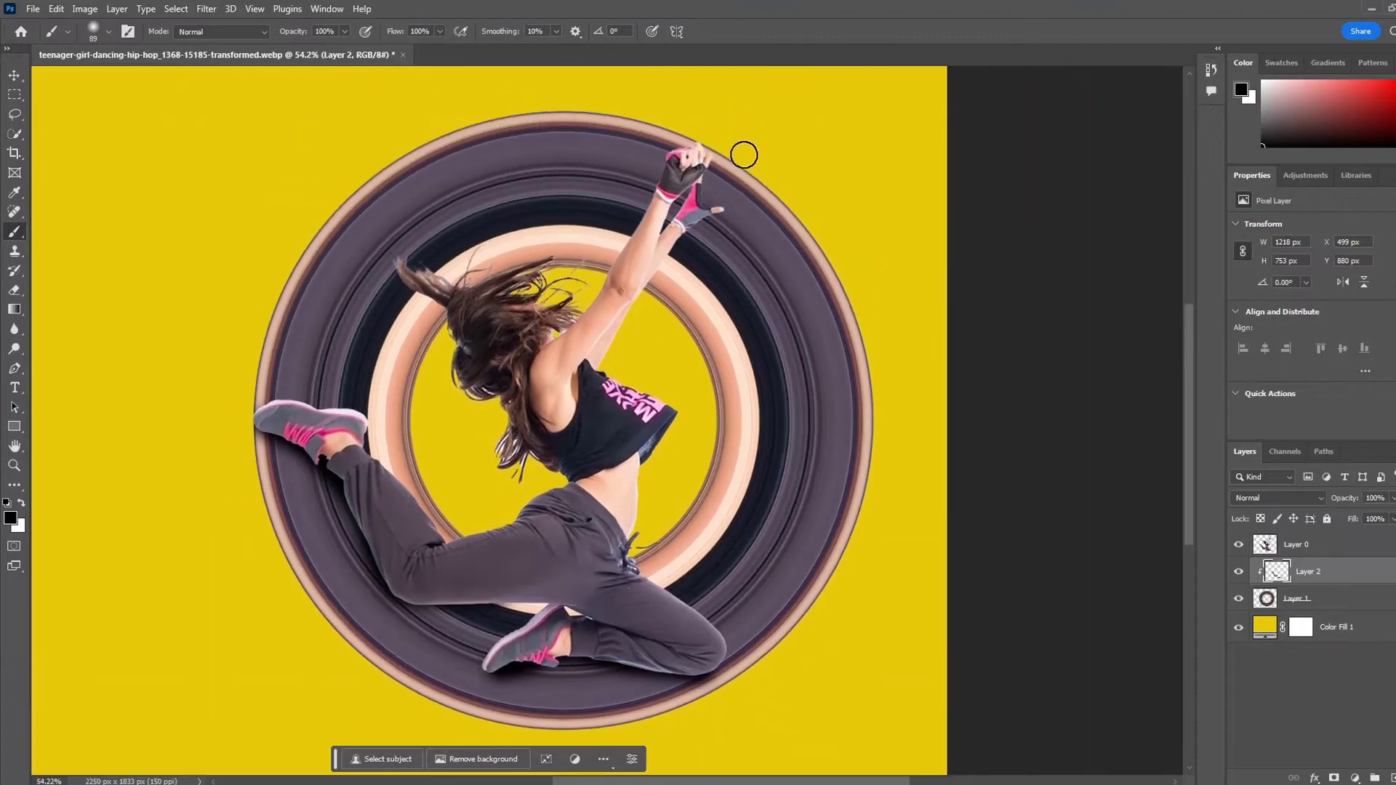
pyautogui.scroll(3, 742, 150)
pyautogui.scroll(2, 710, 224)
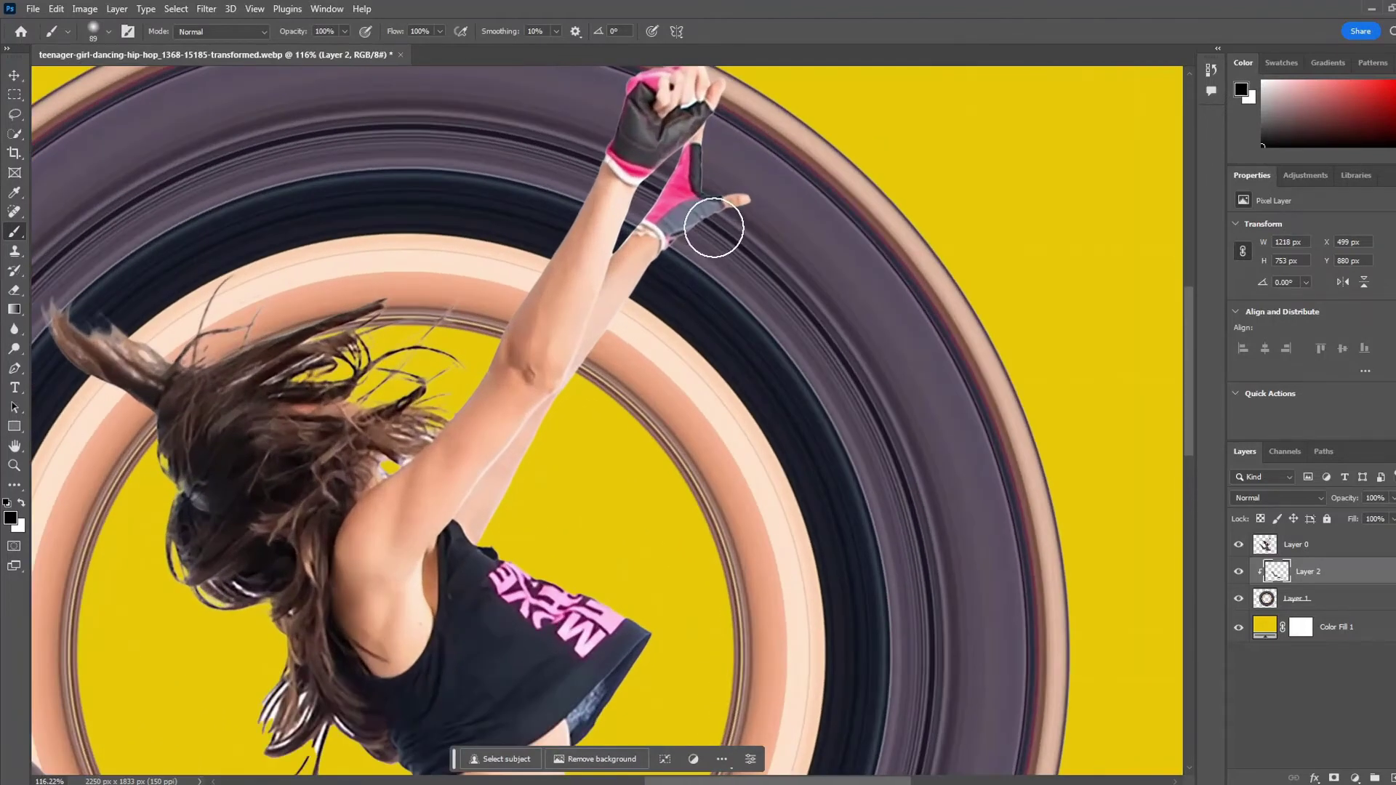
# Shade the ring along the raised arm and hand with a smaller brush
pyautogui.rightClick(723, 231)
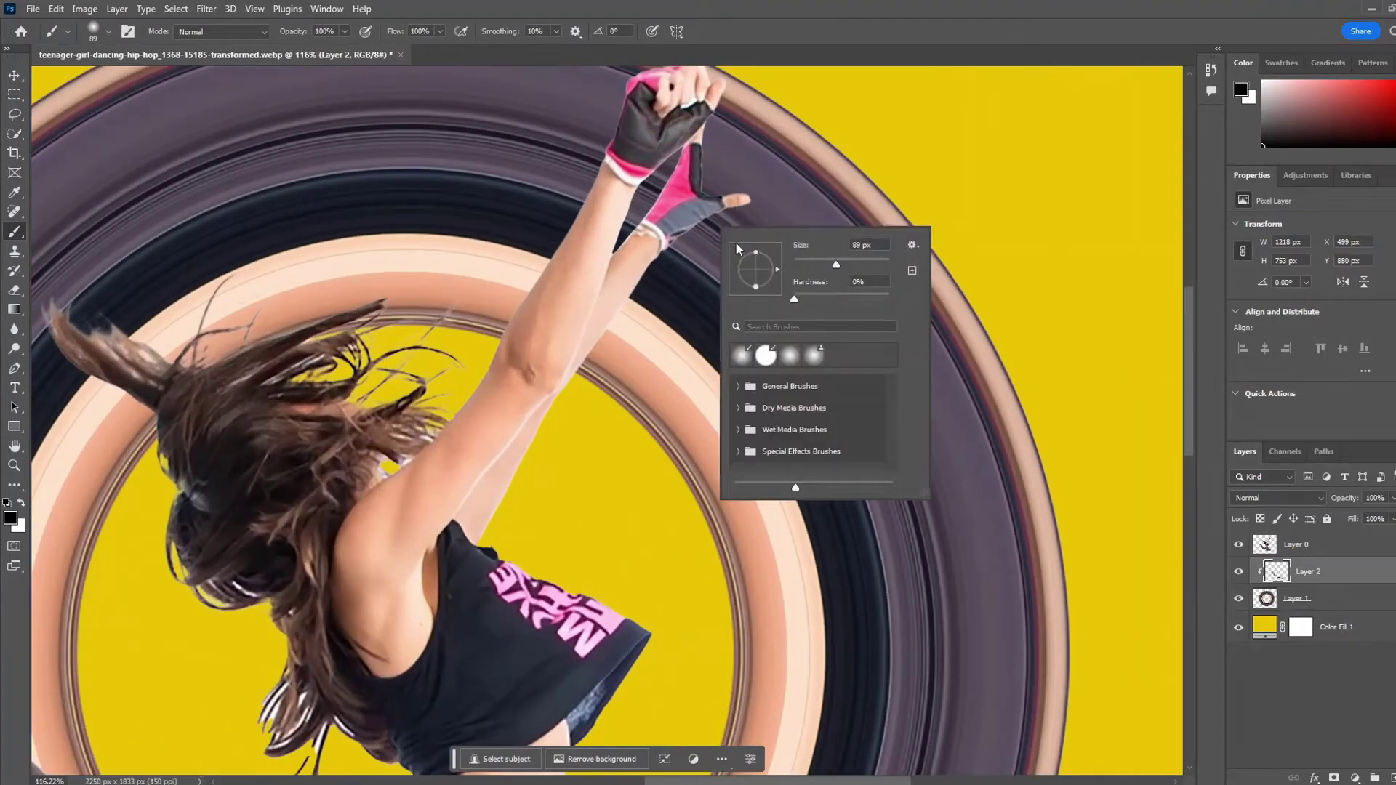
pyautogui.click(826, 264)
pyautogui.press('Return')
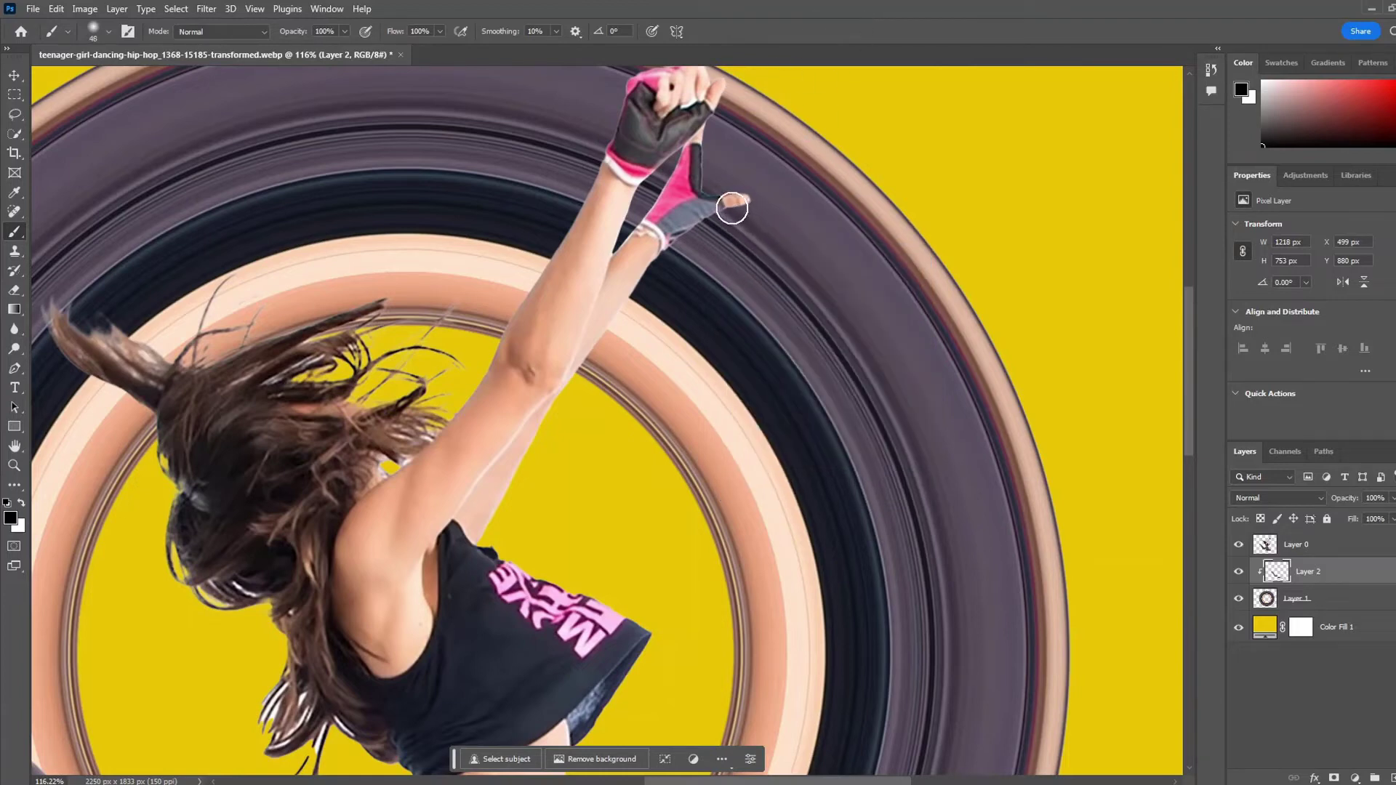
pyautogui.moveTo(720, 211); pyautogui.dragTo(561, 382)
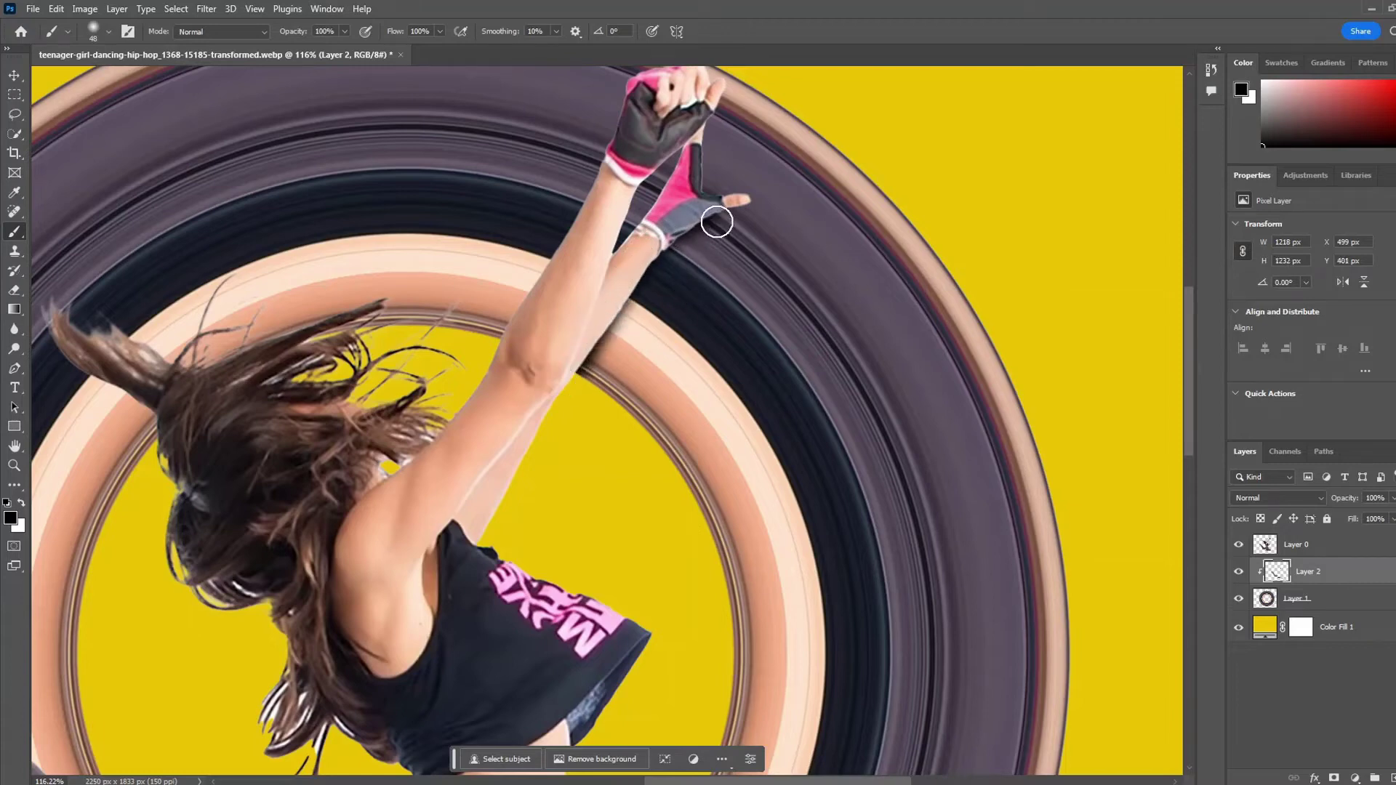
pyautogui.moveTo(713, 157)
pyautogui.mouseDown()
pyautogui.moveTo(691, 124)
pyautogui.moveTo(705, 58)
pyautogui.mouseUp()
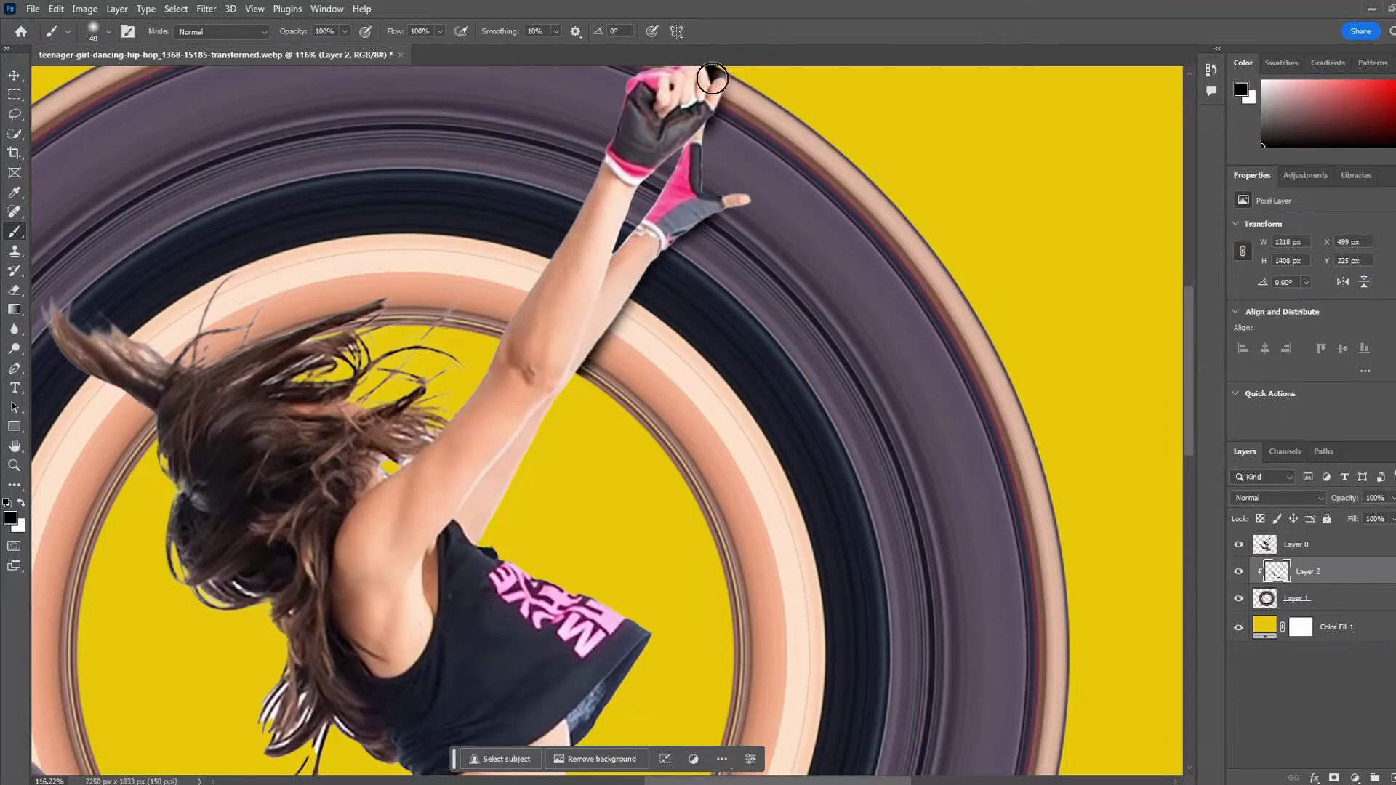
pyautogui.scroll(1, 717, 280)
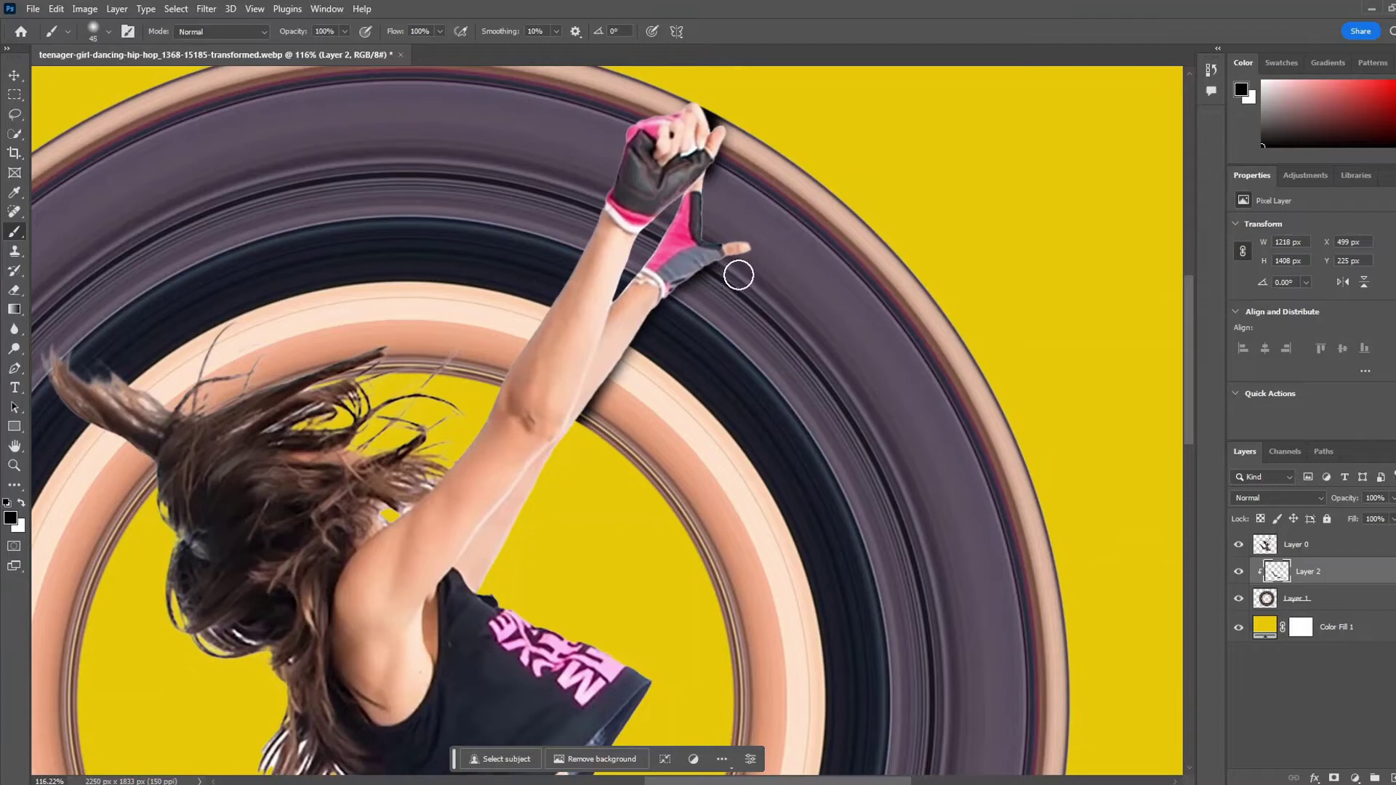
pyautogui.press('[')
pyautogui.press('[')
pyautogui.press('[')
pyautogui.scroll(-3, 646, 348)
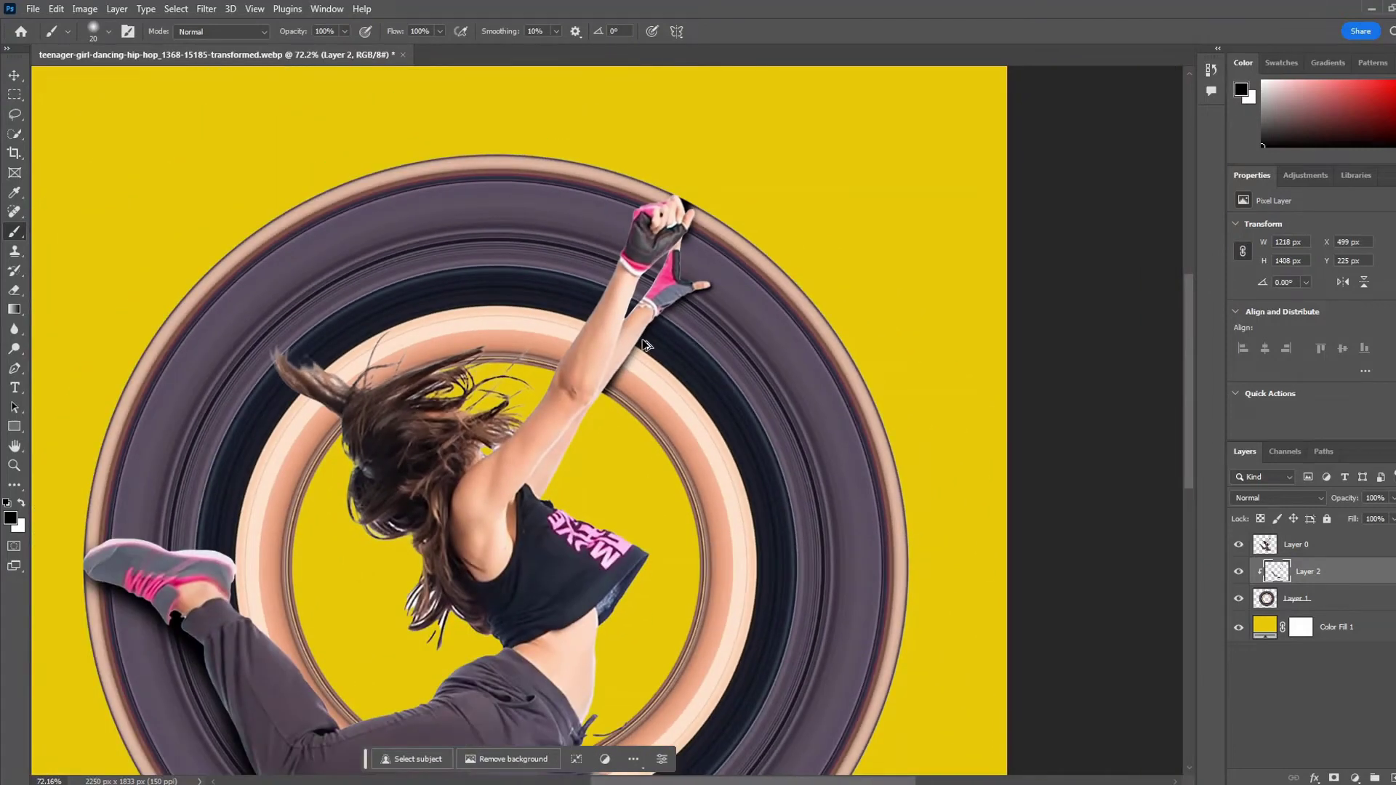
# Fade Layer 2's shading to 39% opacity and toggle its visibility to compare
pyautogui.scroll(-3, 646, 345)
pyautogui.click(1392, 499)
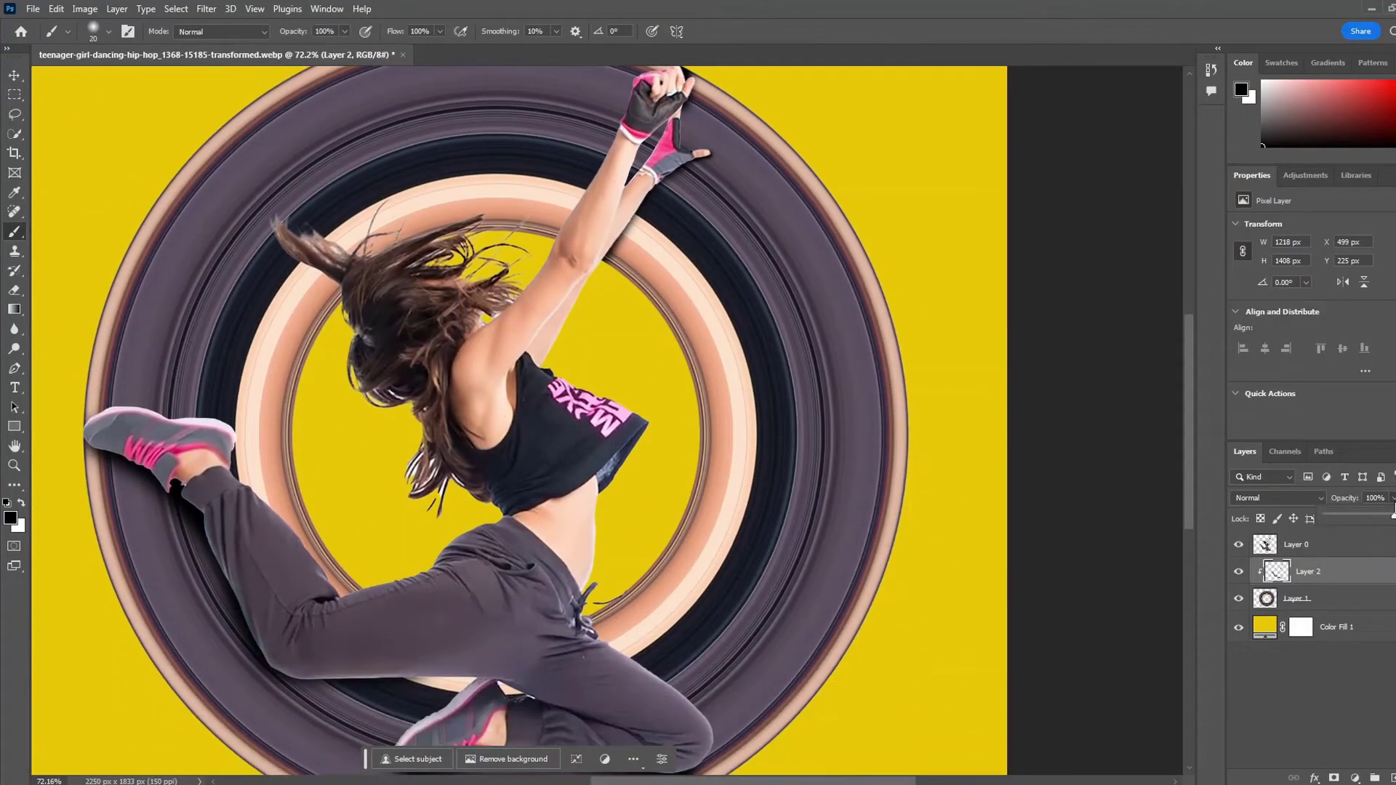
pyautogui.moveTo(1365, 513); pyautogui.dragTo(1353, 515)
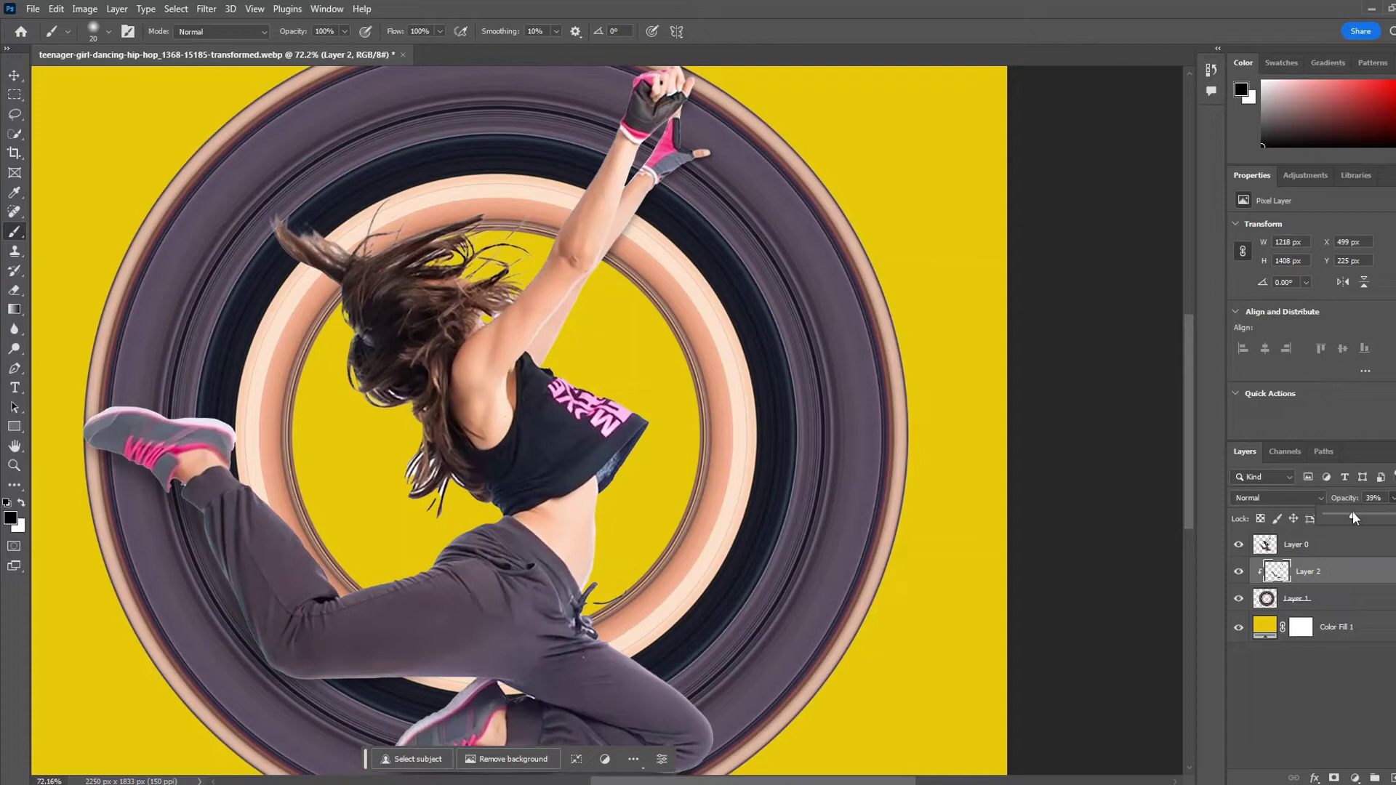
pyautogui.click(1370, 574)
pyautogui.scroll(-1, 792, 378)
pyautogui.scroll(-1, 791, 378)
pyautogui.scroll(-1, 792, 377)
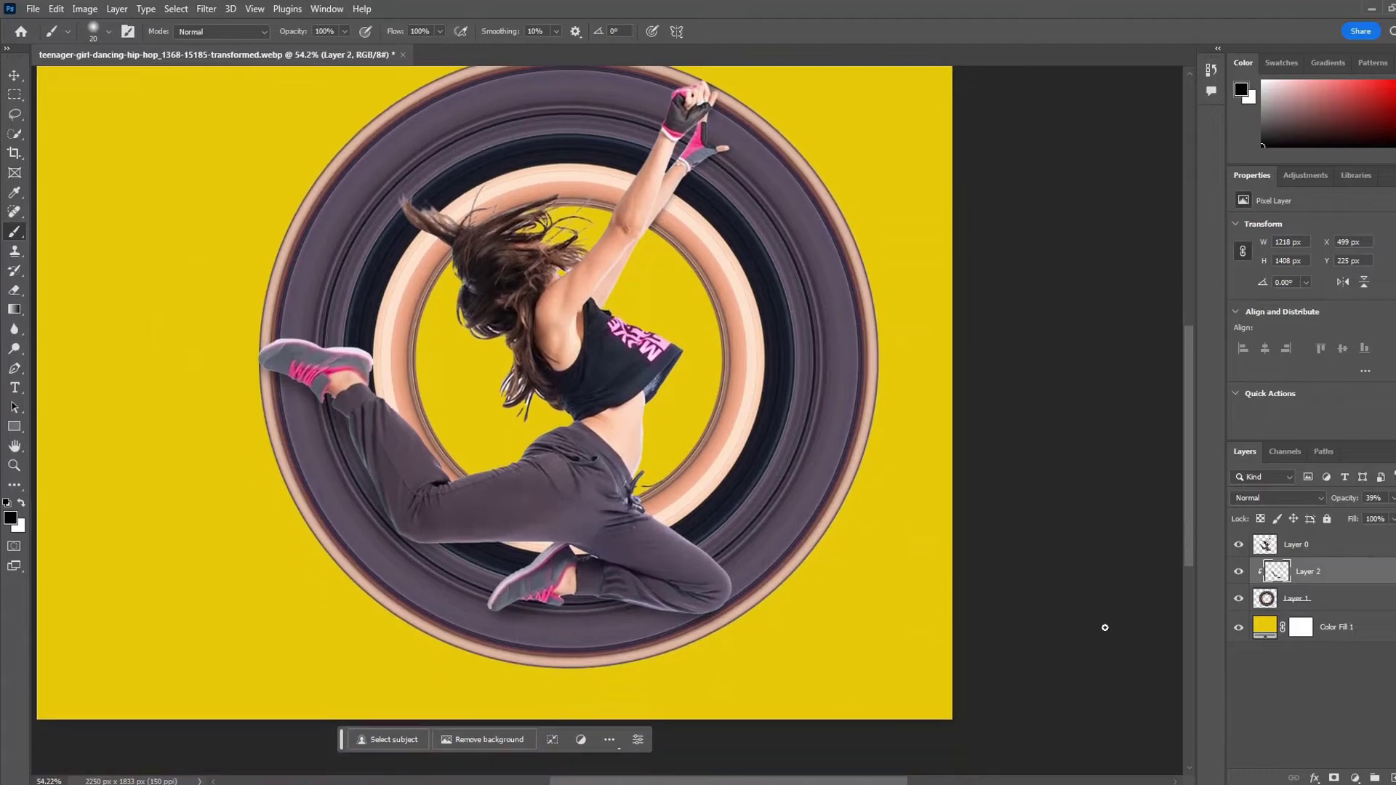
pyautogui.click(1241, 573)
pyautogui.click(14, 75)
pyautogui.scroll(-2, 684, 360)
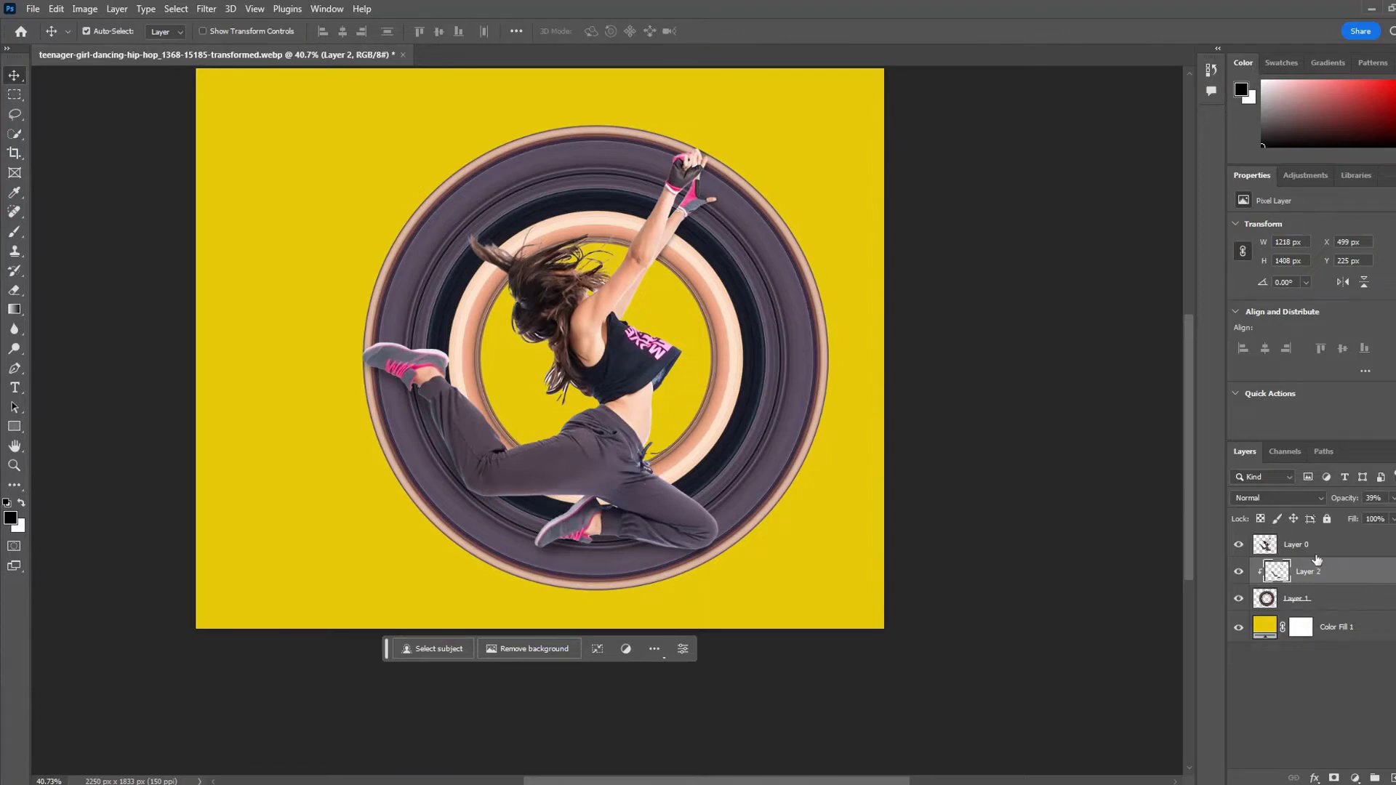
# Add a layer mask to the ring layer and set up a hard-edged Brush
pyautogui.click(1323, 600)
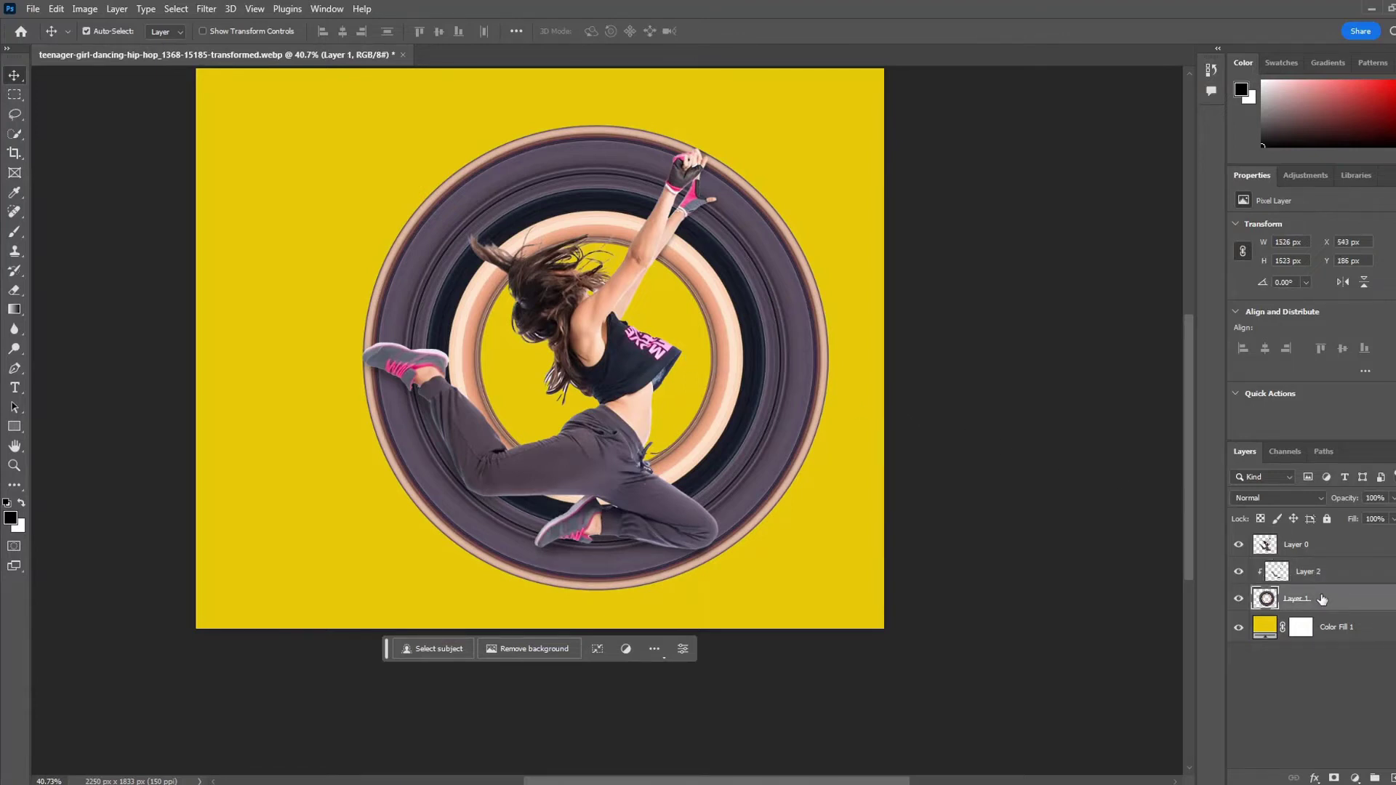
pyautogui.click(1334, 778)
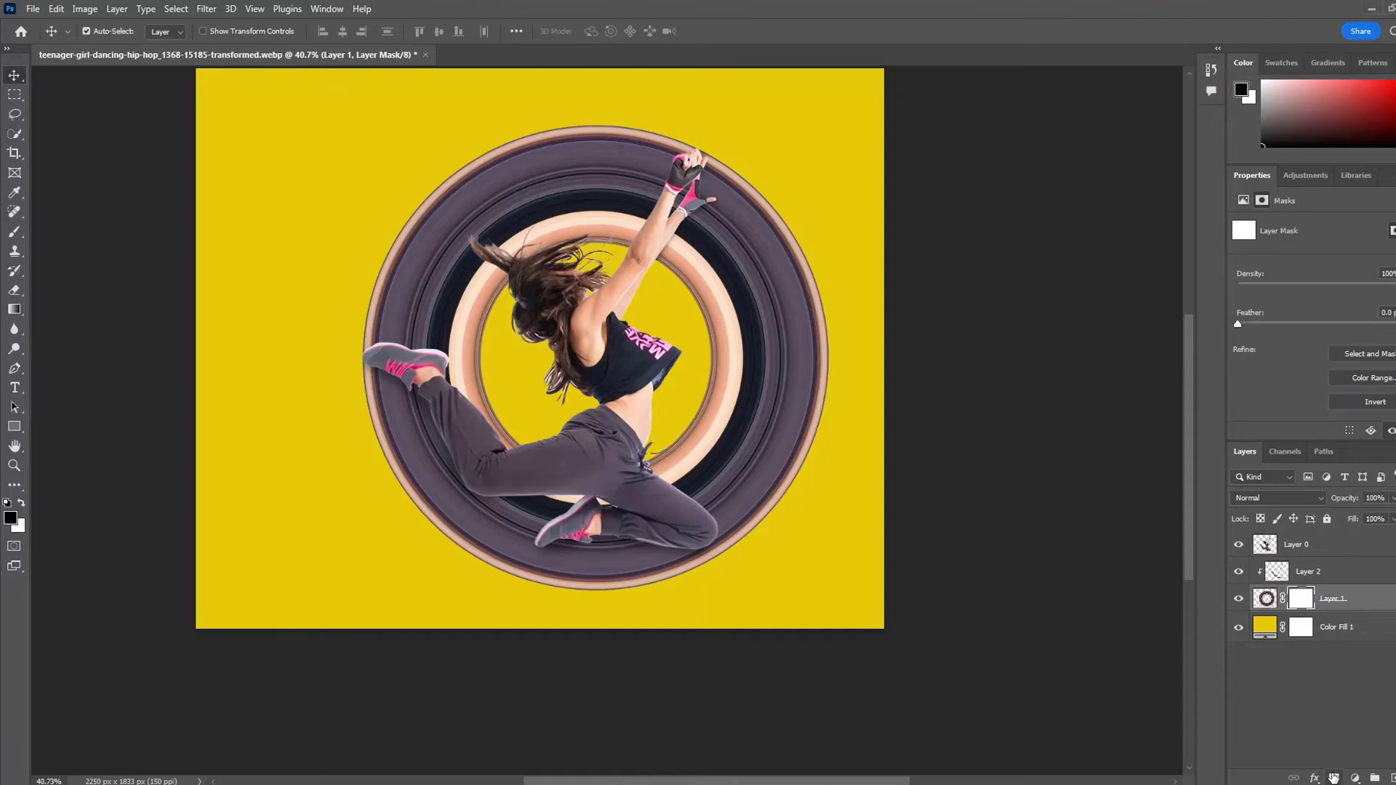
pyautogui.rightClick(15, 231)
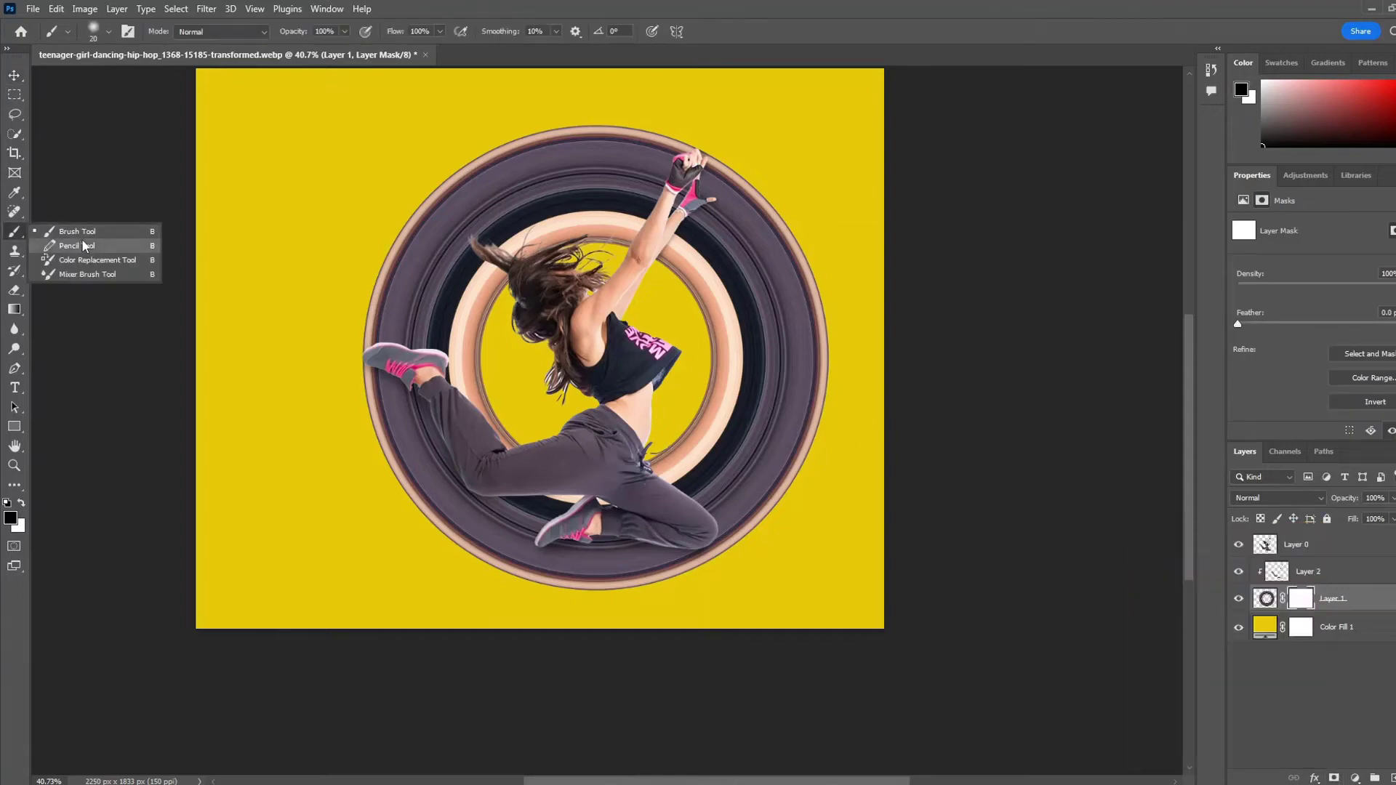
pyautogui.click(83, 240)
pyautogui.rightClick(26, 232)
pyautogui.click(72, 231)
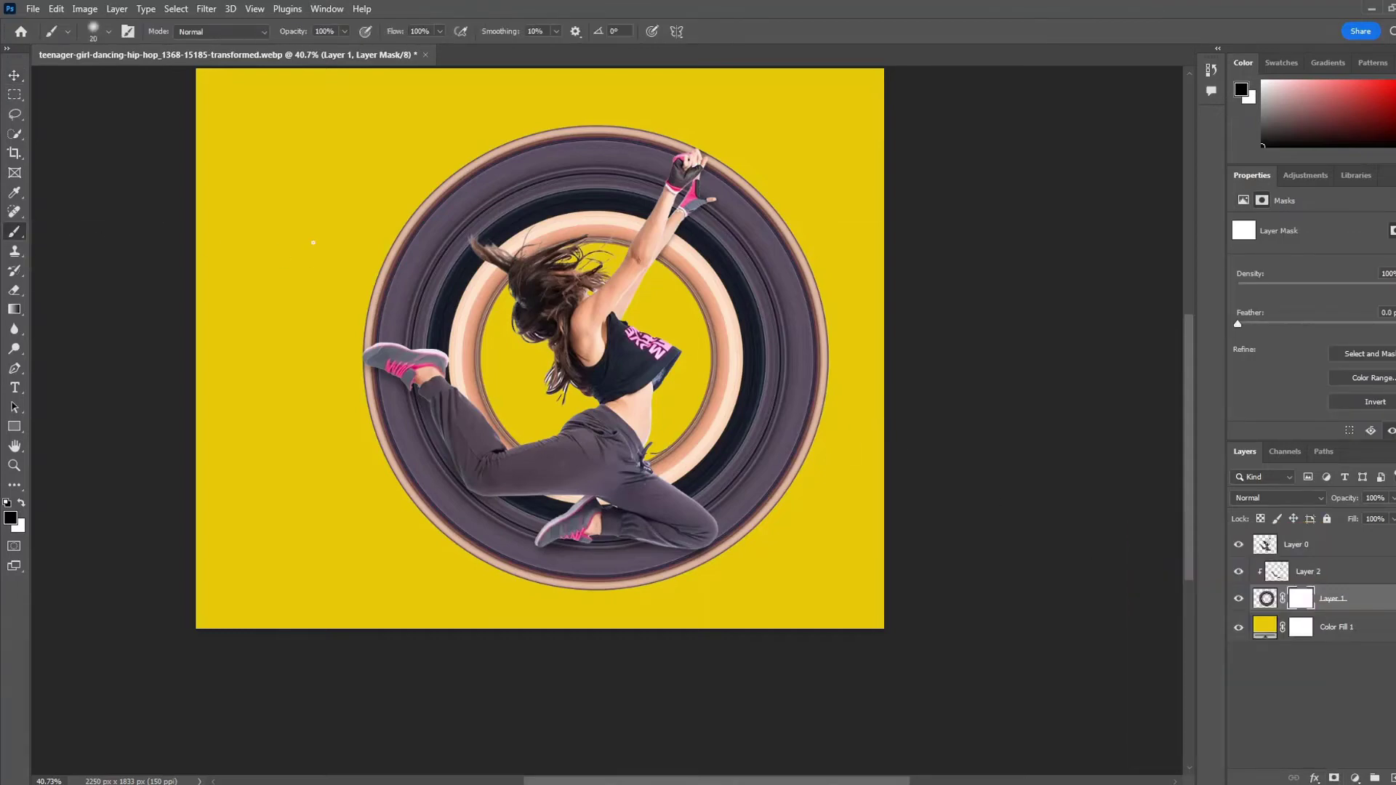
pyautogui.rightClick(368, 186)
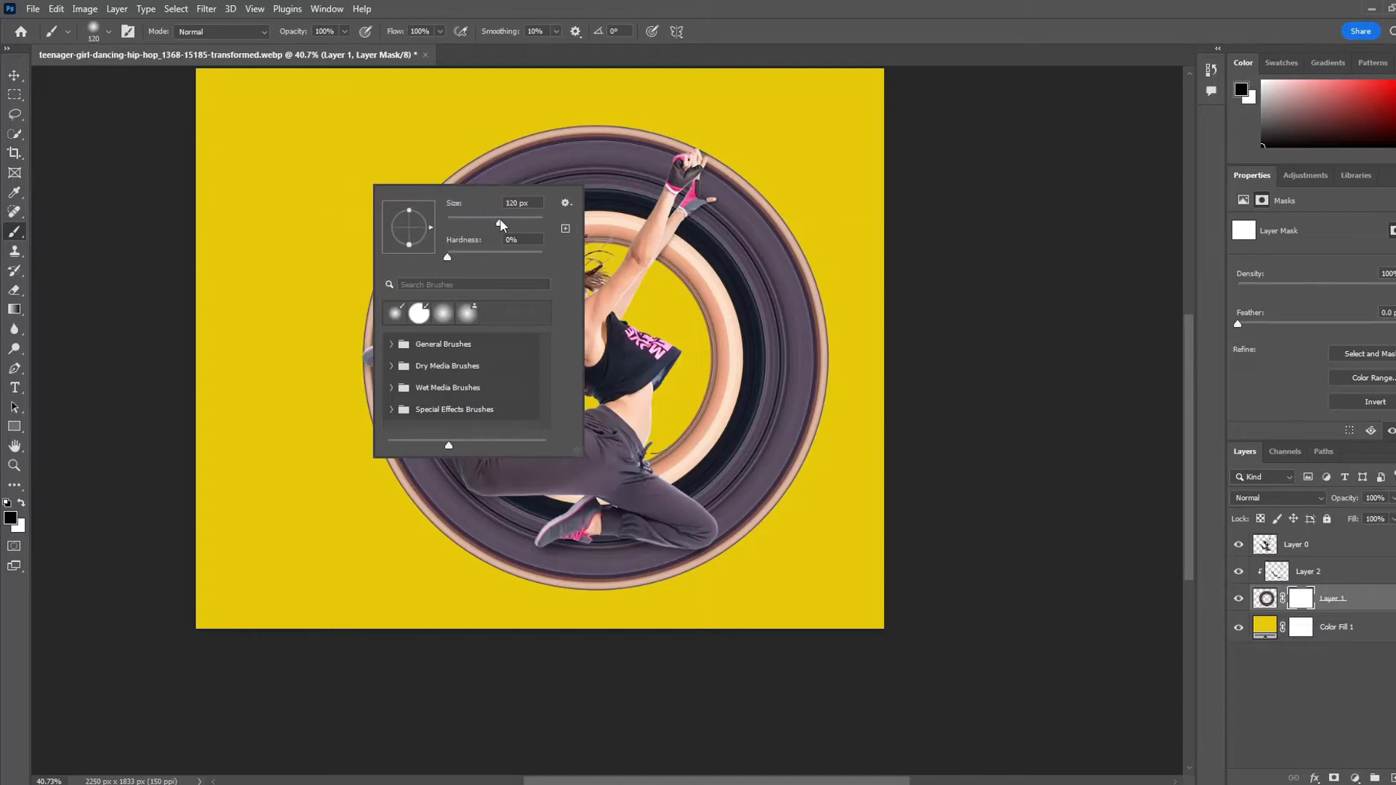
pyautogui.press('Return')
pyautogui.rightClick(565, 147)
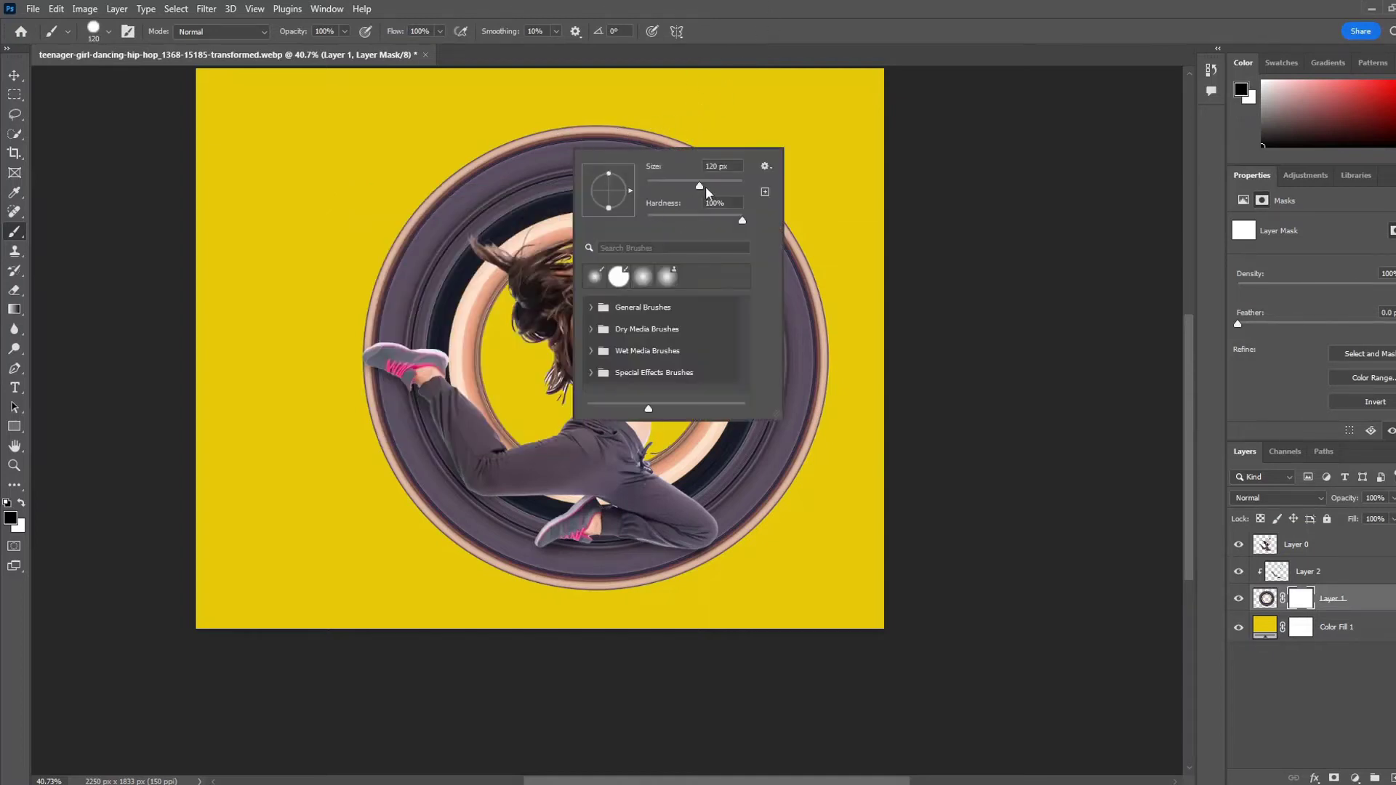
pyautogui.write('177')
pyautogui.press('Return')
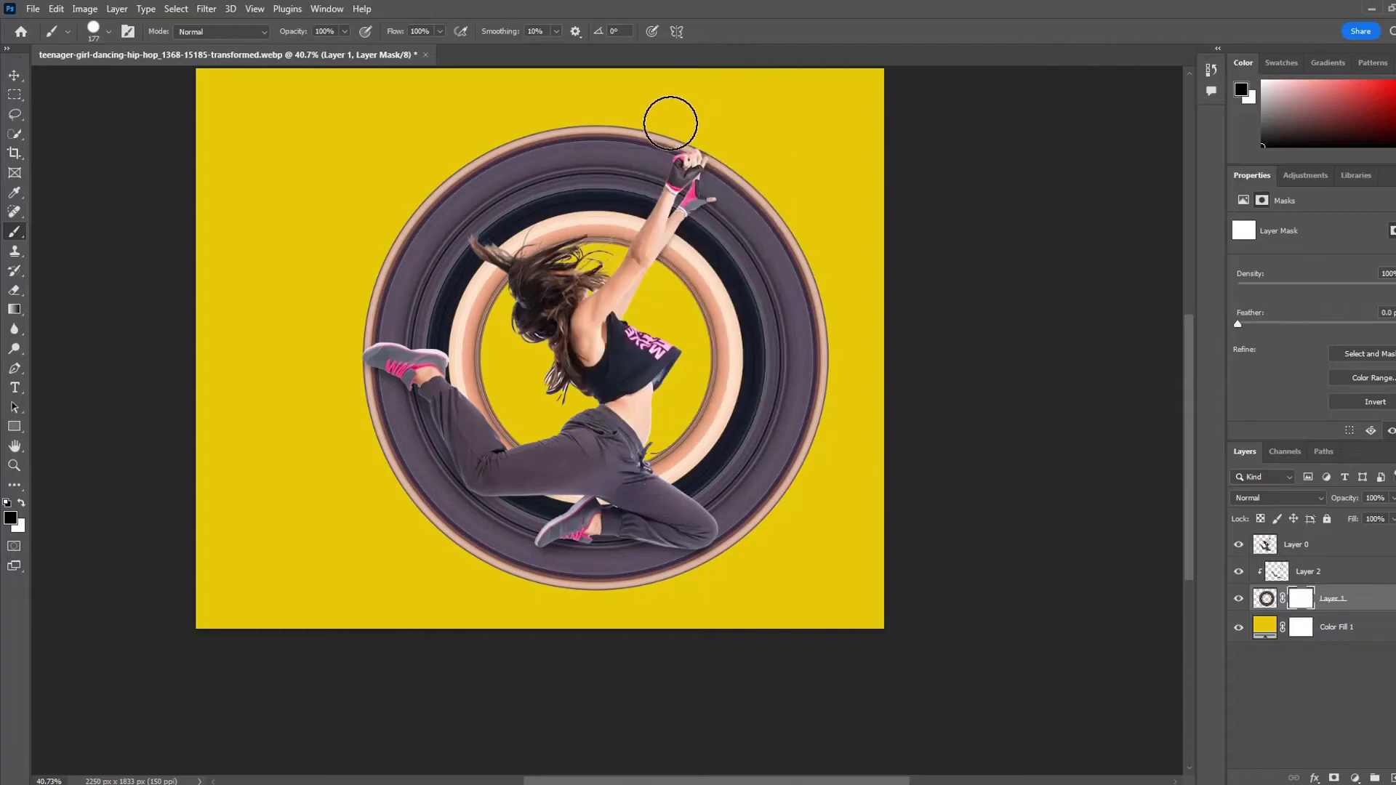
# Paint out the ring's upper-left arc and the purple smear beside the raised arm
pyautogui.moveTo(693, 126)
pyautogui.mouseDown()
pyautogui.moveTo(554, 144)
pyautogui.moveTo(367, 328)
pyautogui.mouseUp()
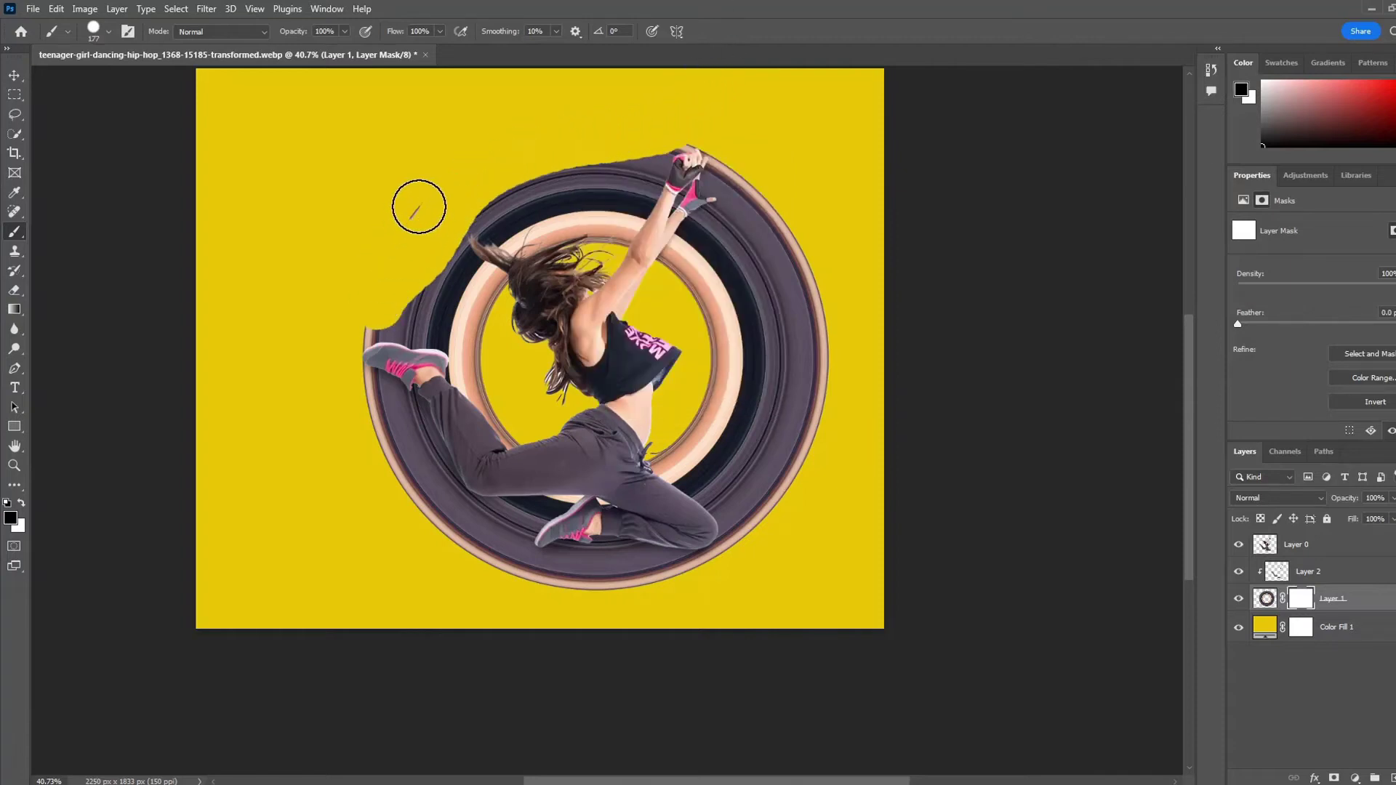
pyautogui.moveTo(417, 205)
pyautogui.mouseDown()
pyautogui.moveTo(429, 297)
pyautogui.moveTo(602, 151)
pyautogui.moveTo(608, 233)
pyautogui.moveTo(608, 182)
pyautogui.moveTo(614, 206)
pyautogui.moveTo(642, 156)
pyautogui.mouseUp()
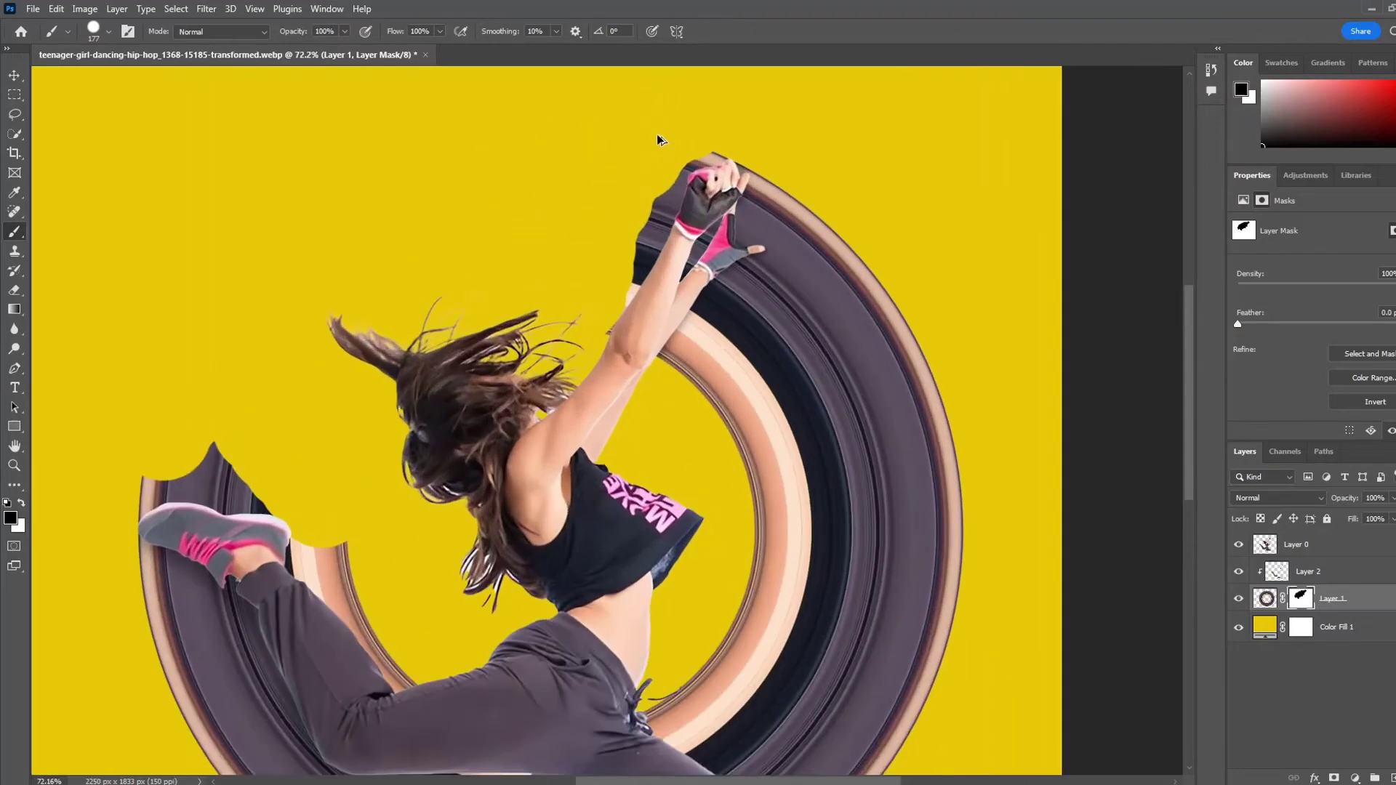
pyautogui.scroll(5, 654, 135)
pyautogui.rightClick(669, 138)
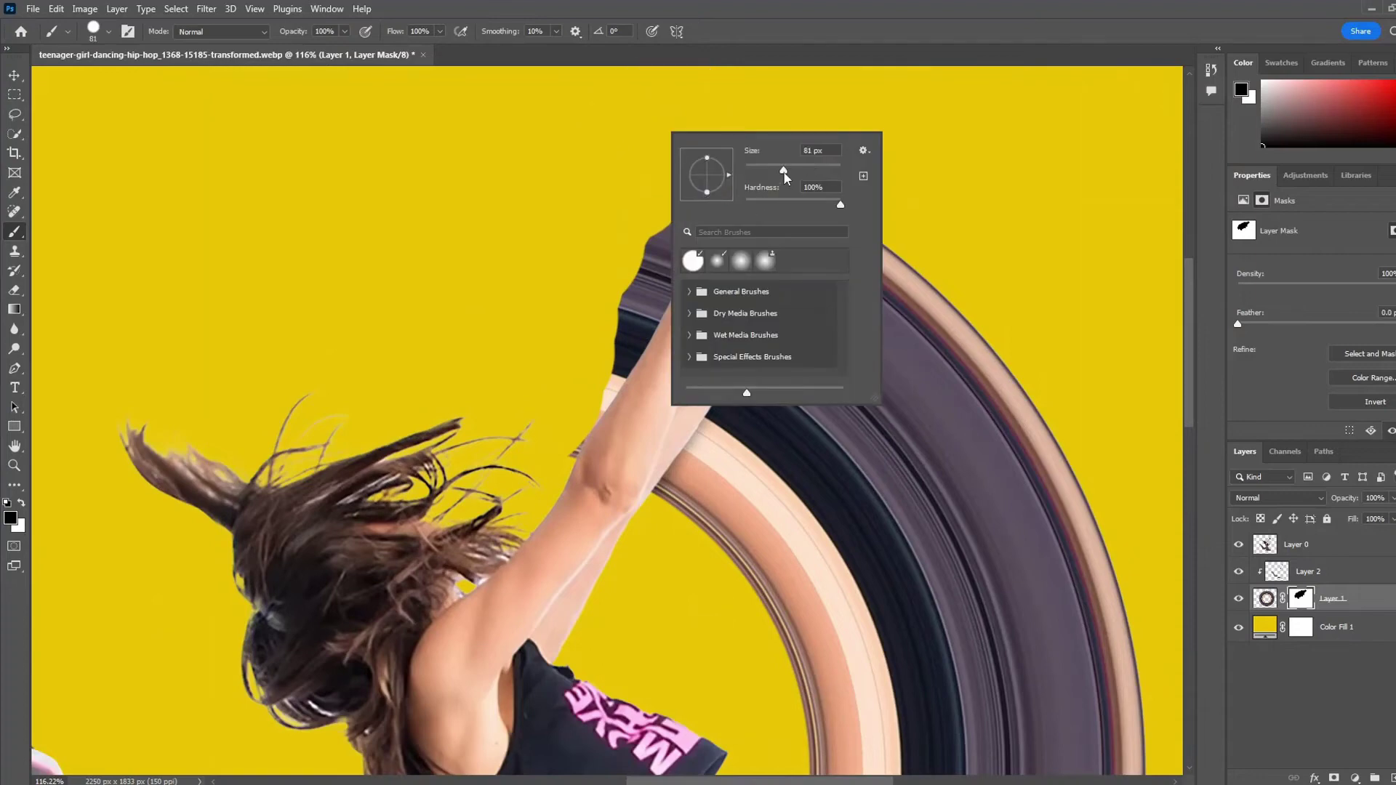
pyautogui.moveTo(785, 174); pyautogui.dragTo(785, 174)
pyautogui.press('Return')
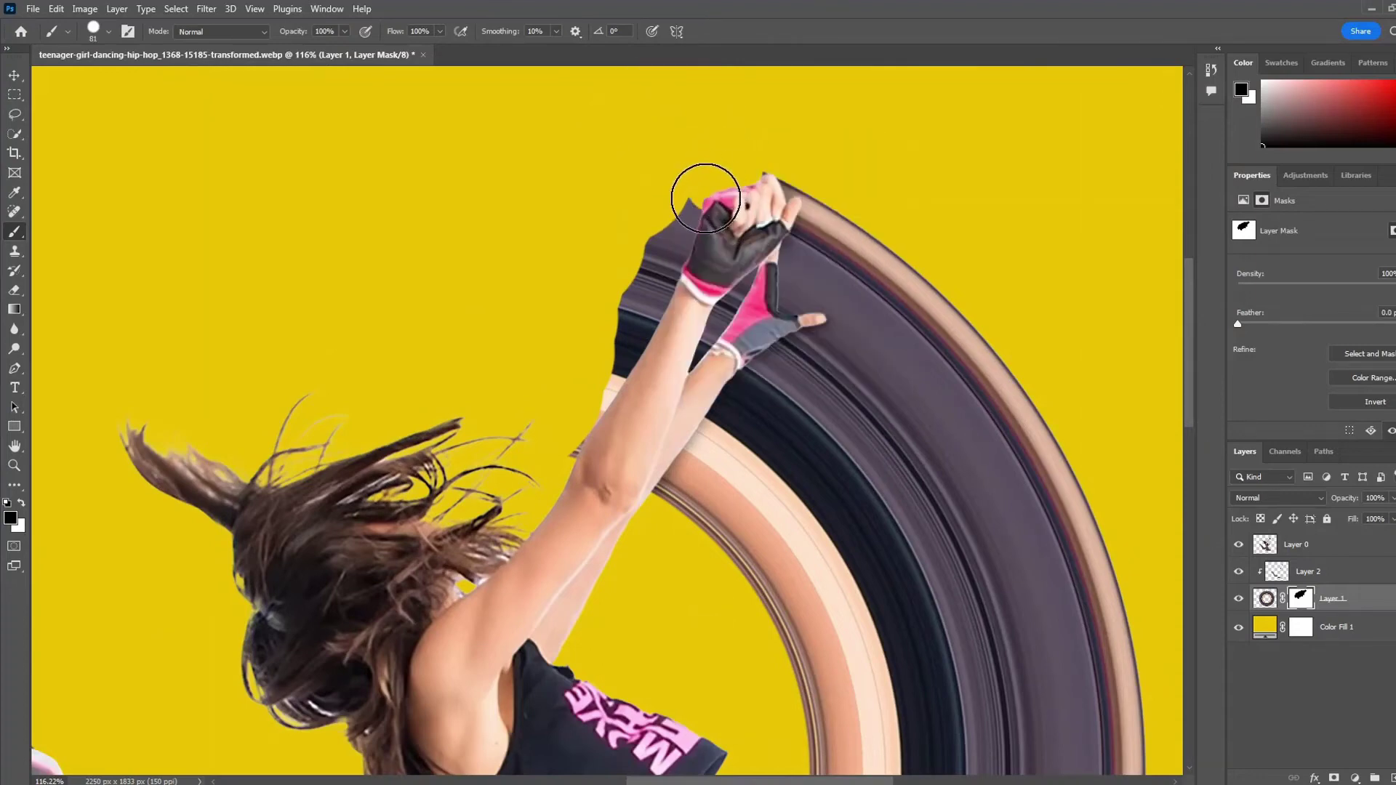
pyautogui.moveTo(705, 198); pyautogui.dragTo(577, 399)
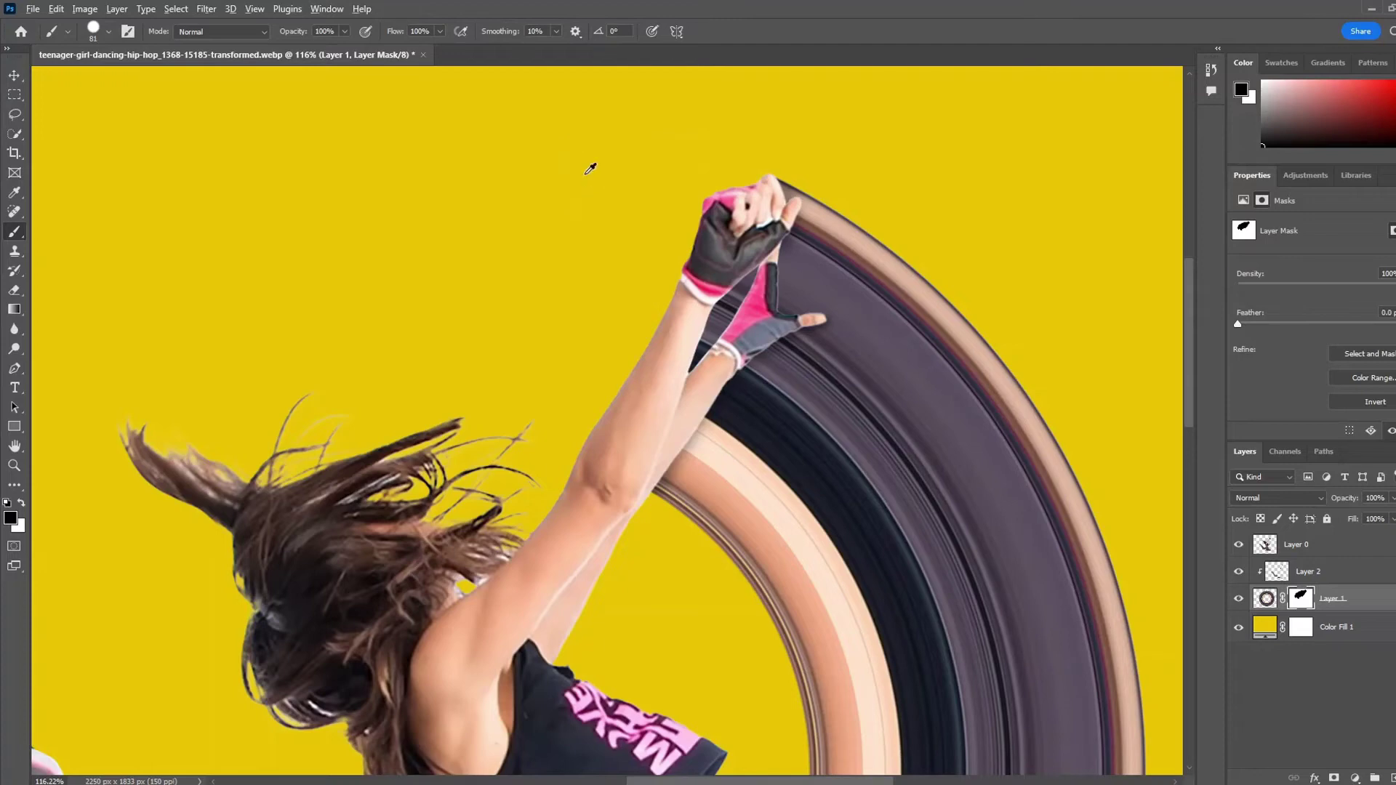
# Hide the swirl between shoe and leg and the leftover sliver above the shoe
pyautogui.scroll(-2, 617, 215)
pyautogui.scroll(-2, 617, 218)
pyautogui.scroll(-2, 617, 227)
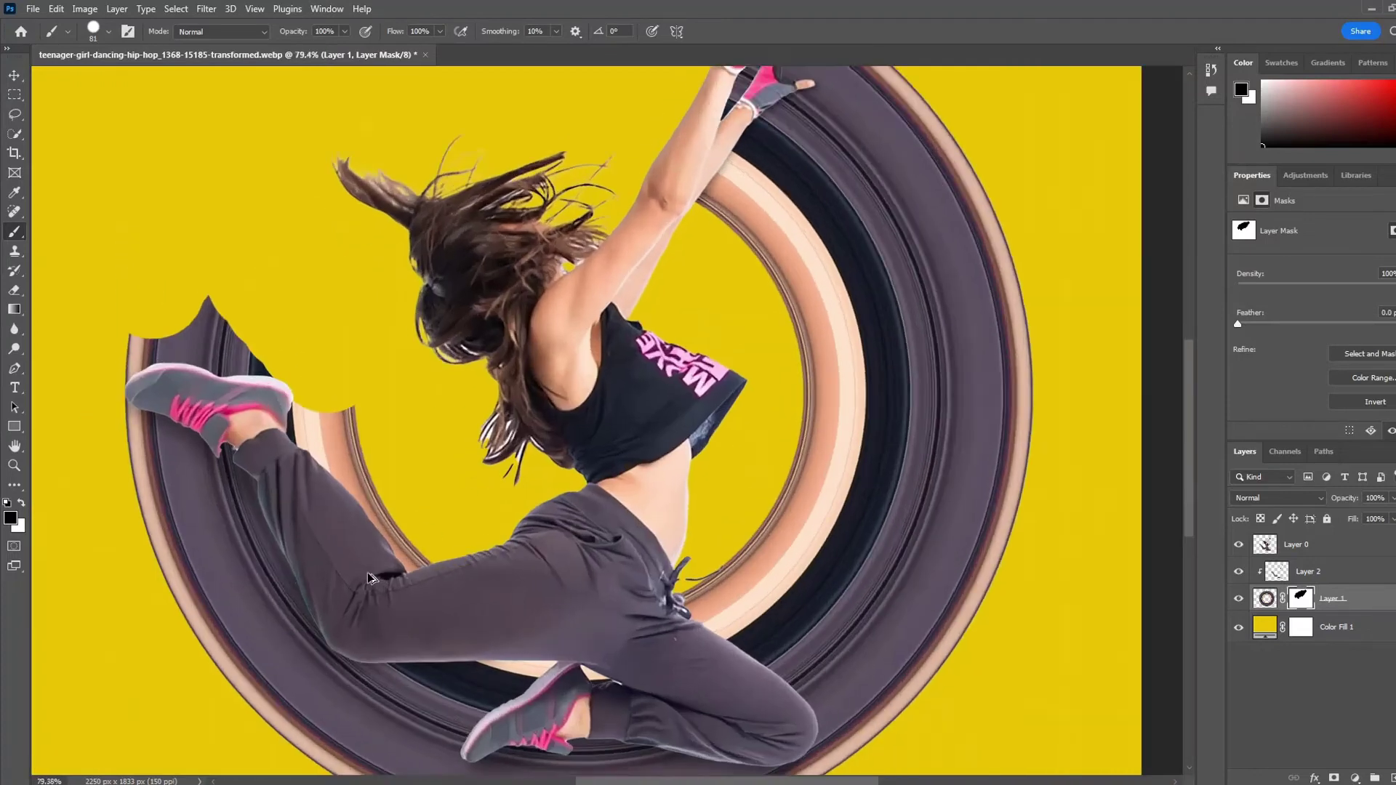
pyautogui.scroll(3, 368, 578)
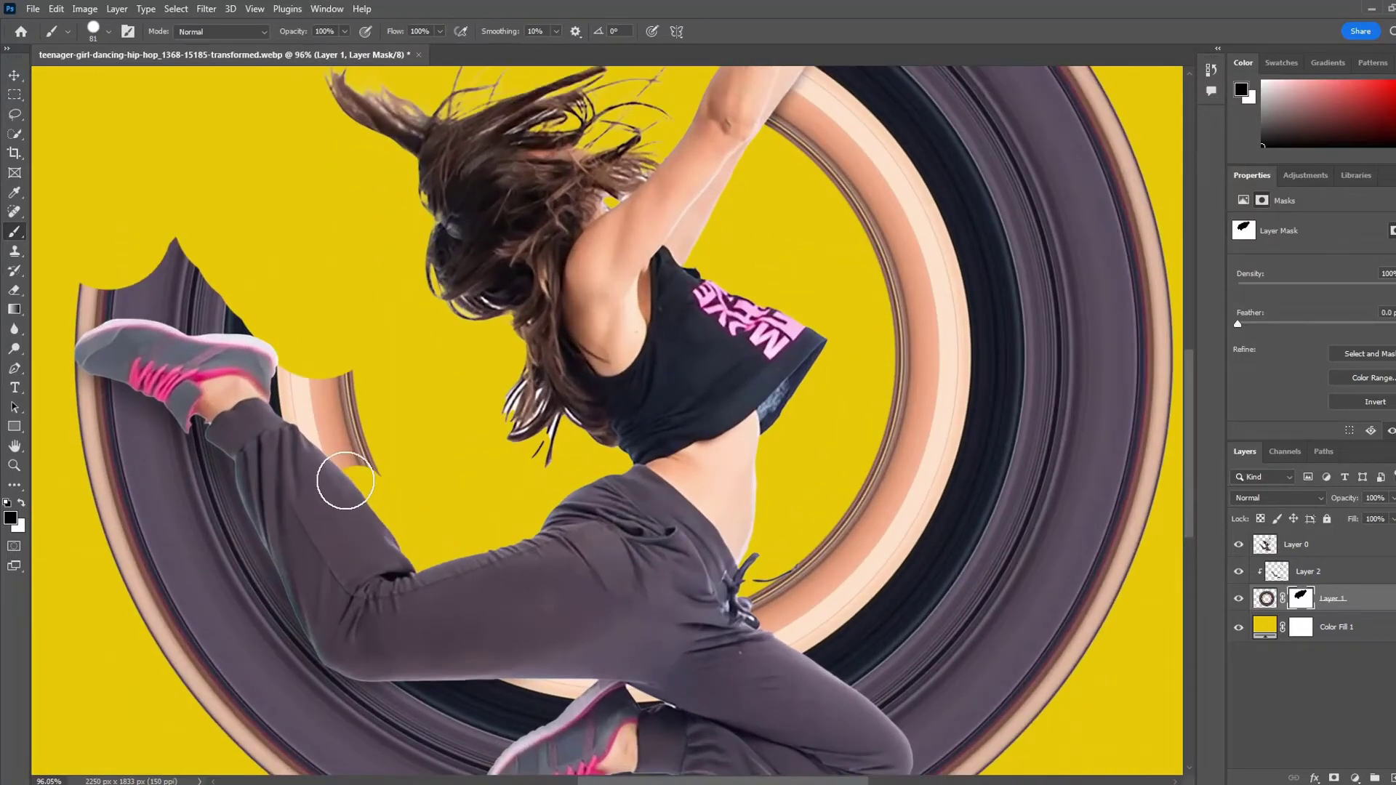
pyautogui.moveTo(346, 481)
pyautogui.mouseDown()
pyautogui.moveTo(271, 408)
pyautogui.moveTo(274, 327)
pyautogui.moveTo(312, 387)
pyautogui.moveTo(360, 421)
pyautogui.moveTo(371, 458)
pyautogui.mouseUp()
pyautogui.moveTo(244, 334)
pyautogui.mouseDown()
pyautogui.moveTo(69, 313)
pyautogui.moveTo(216, 245)
pyautogui.moveTo(249, 290)
pyautogui.mouseUp()
pyautogui.scroll(-5, 296, 261)
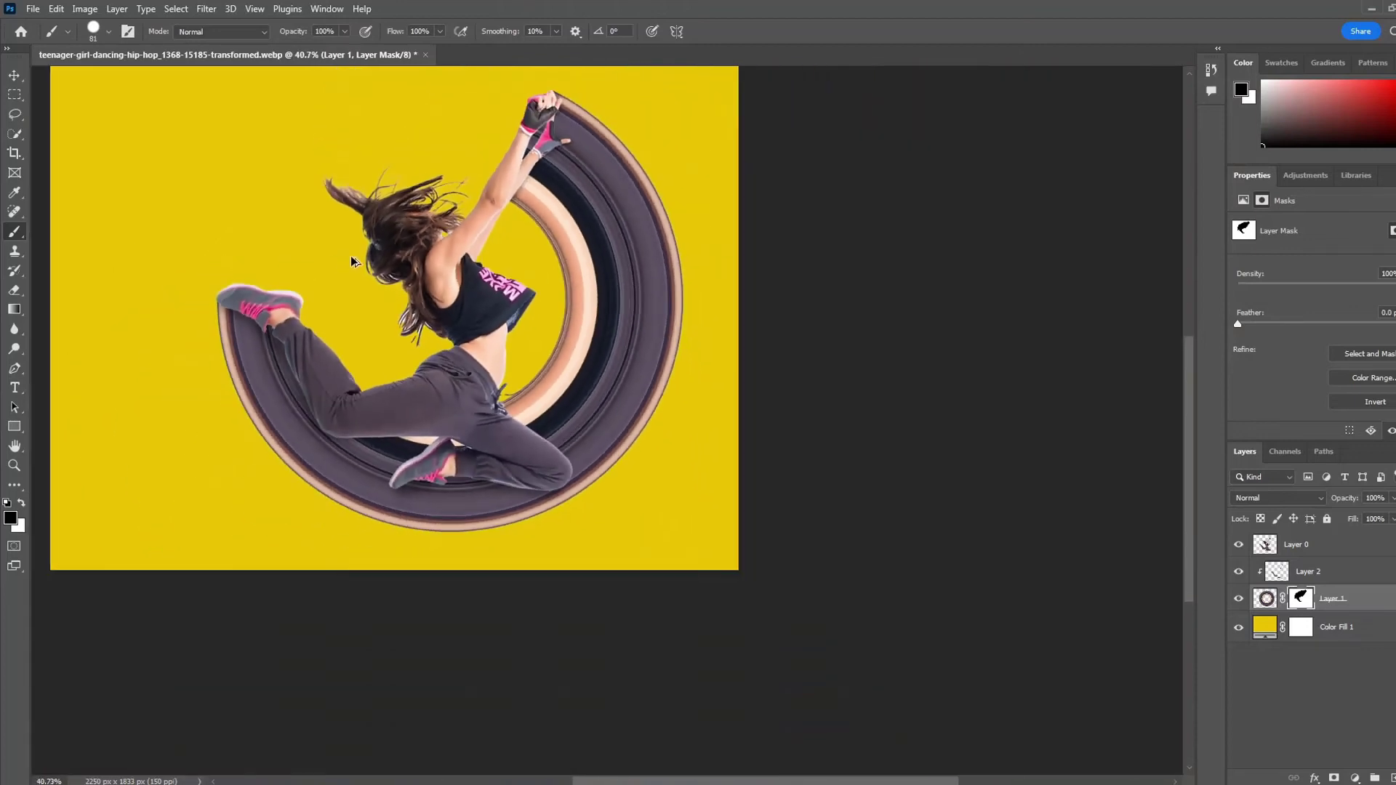
pyautogui.scroll(-1, 670, 386)
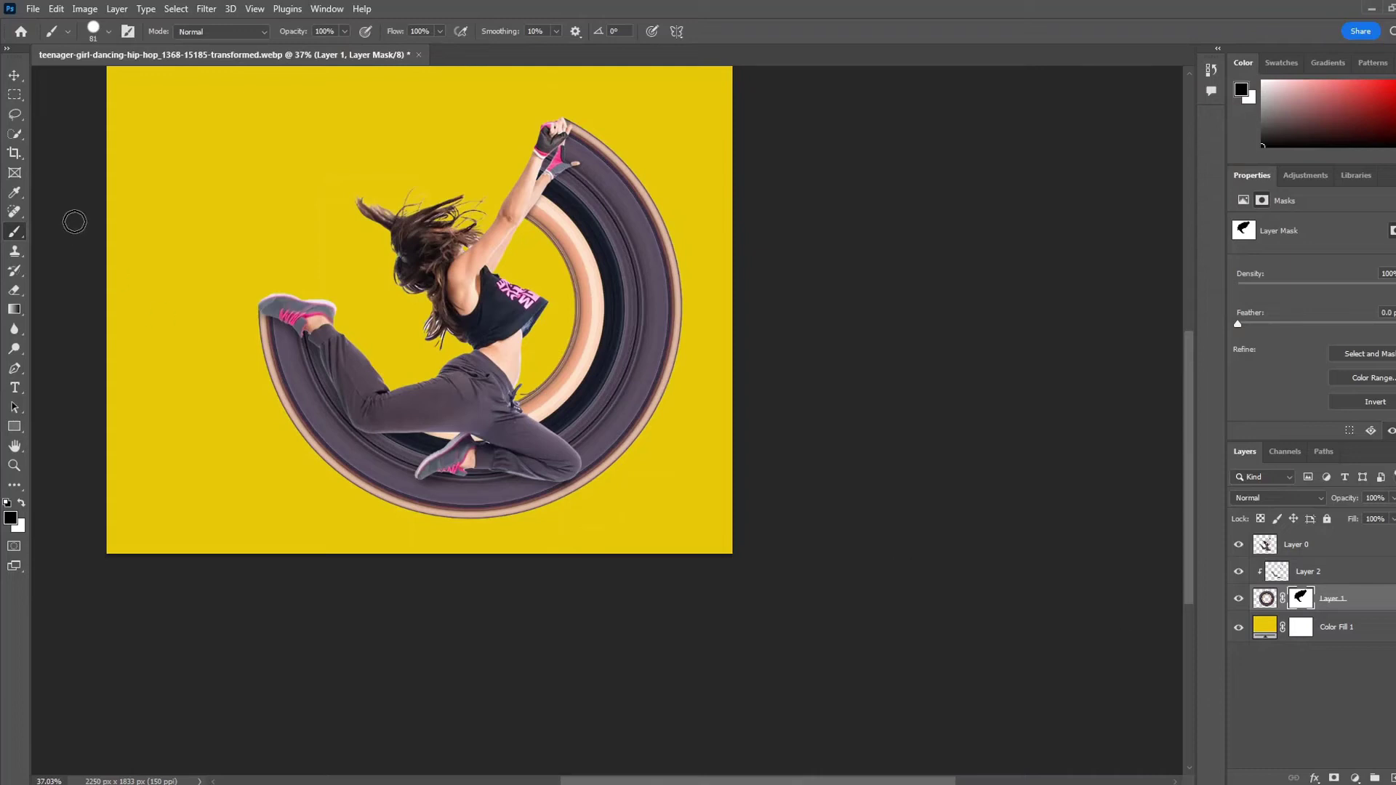
# Convert the selected dancer and ring layers into a single smart object
pyautogui.click(16, 76)
pyautogui.scroll(-2, 873, 410)
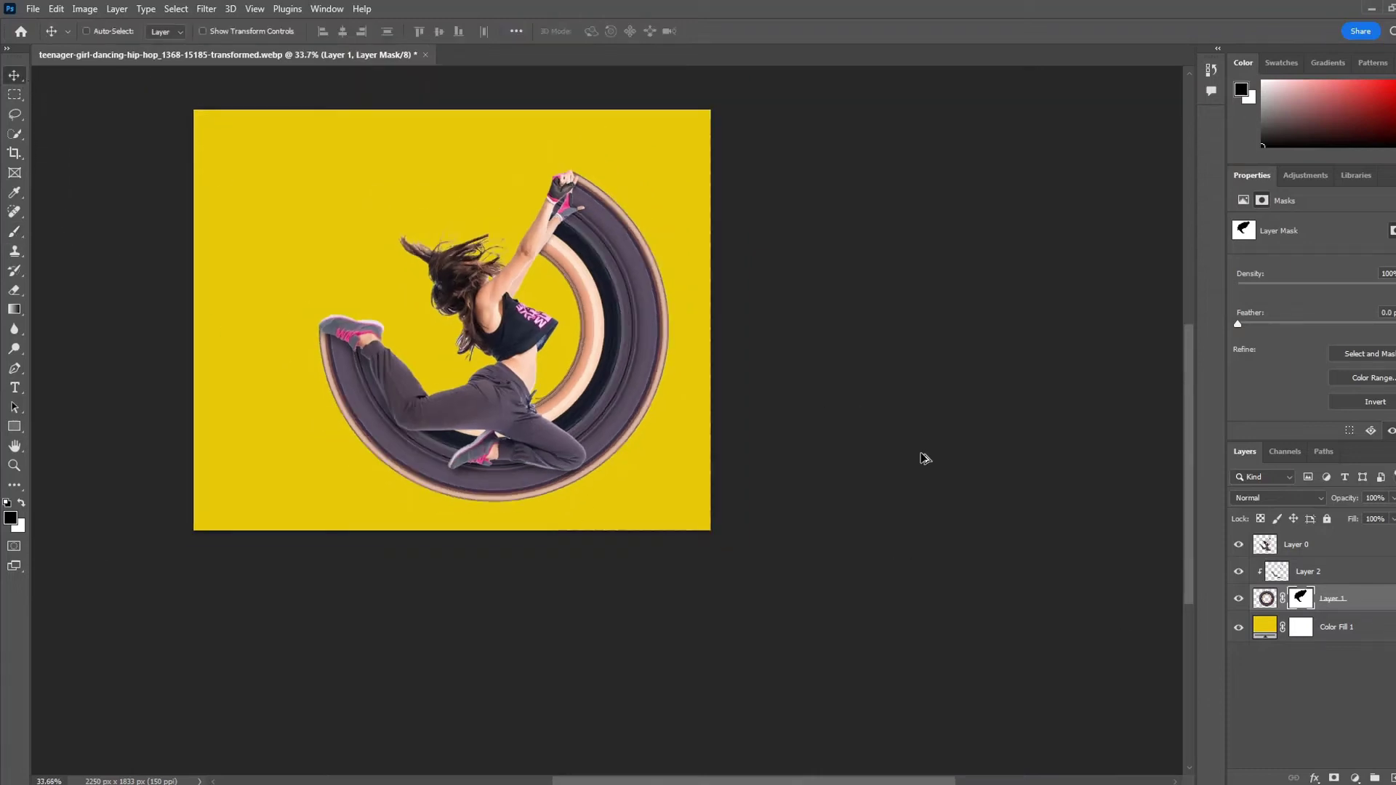
pyautogui.moveTo(486, 368); pyautogui.dragTo(563, 376)
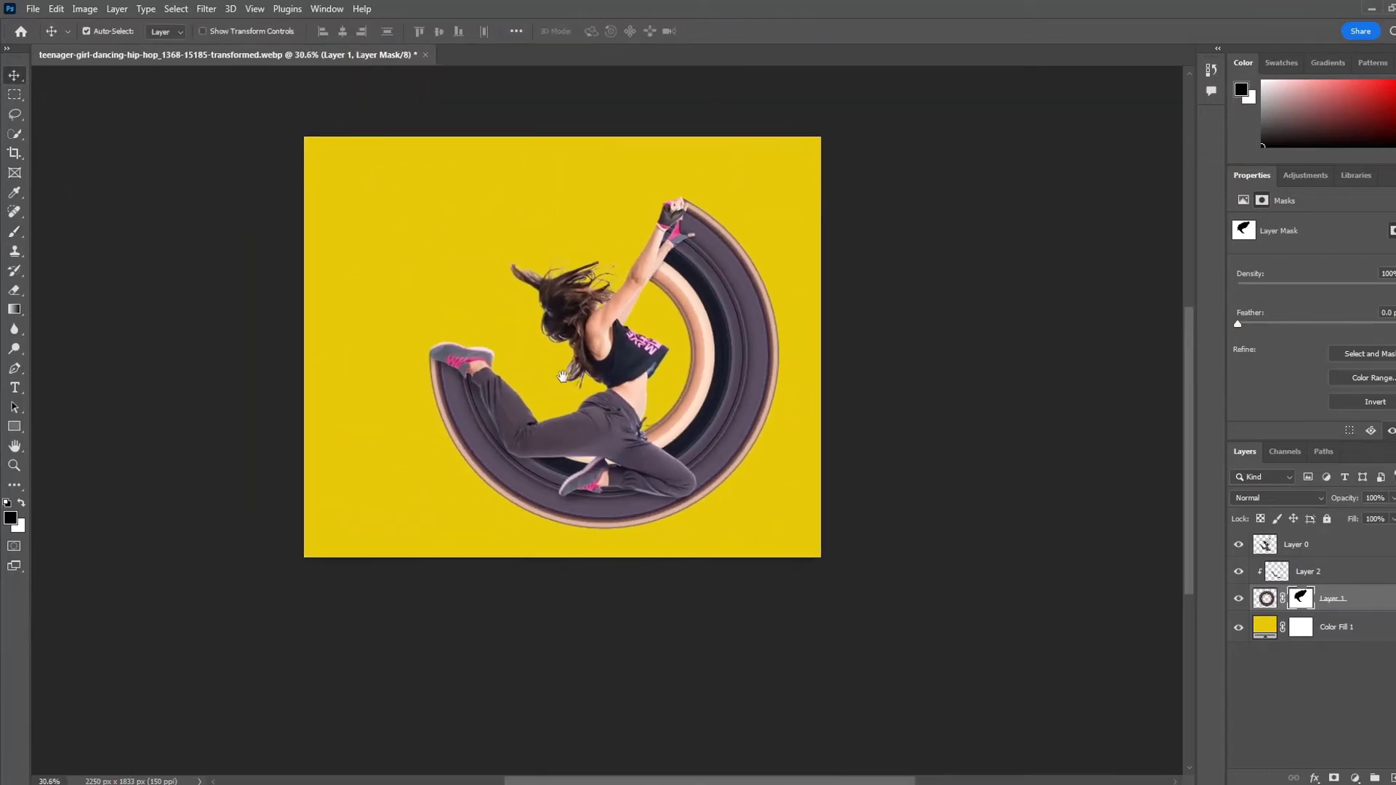
pyautogui.click(1331, 577)
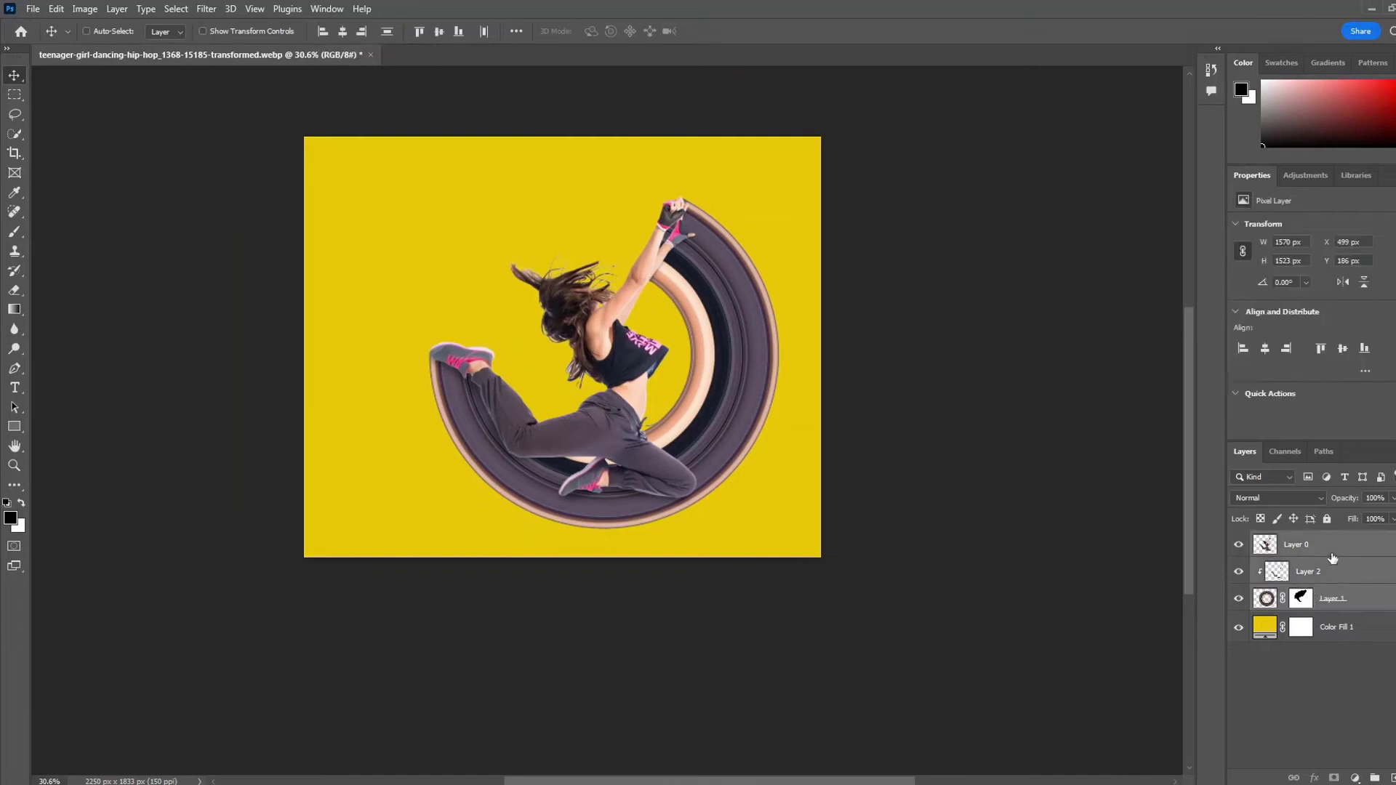
pyautogui.rightClick(1332, 558)
pyautogui.click(1277, 404)
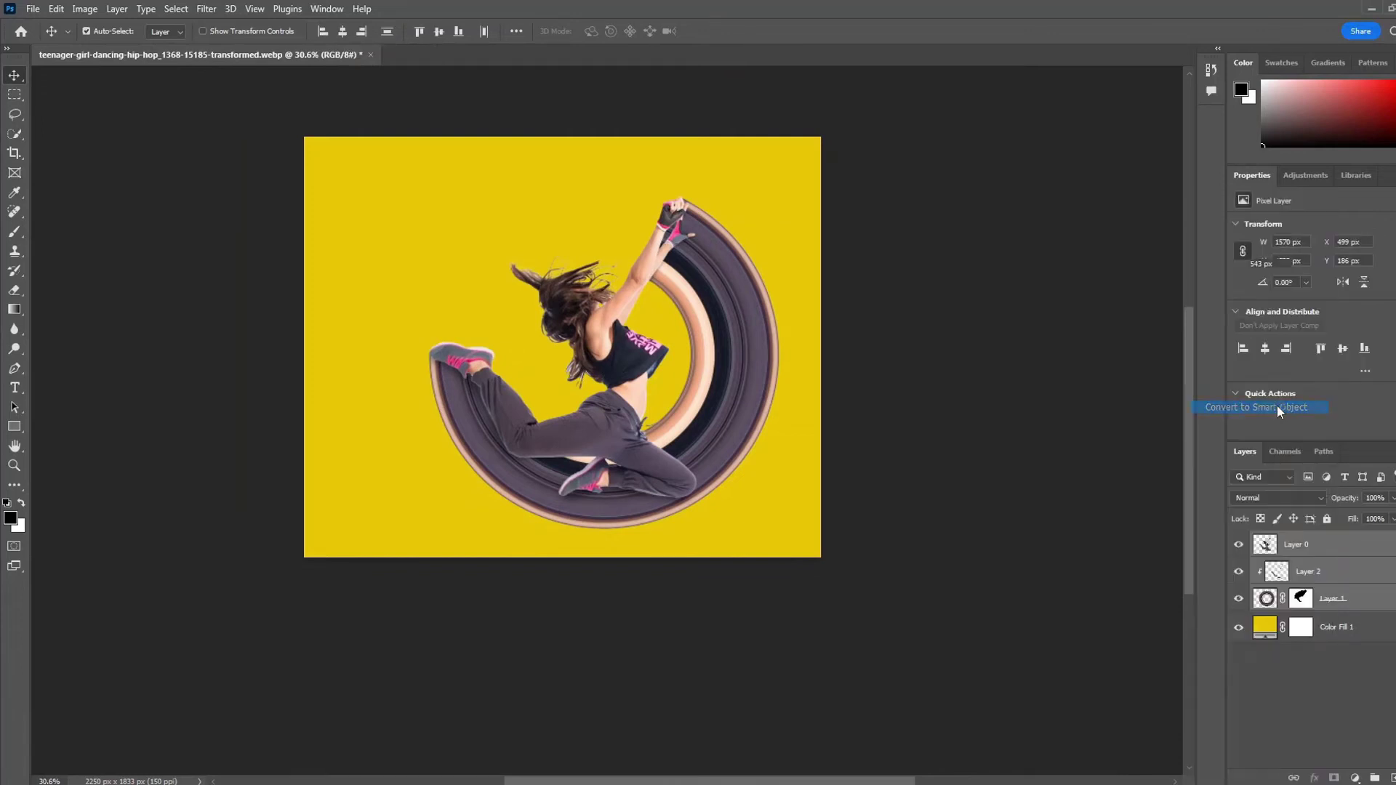
# Transform the smart object, nudging it slightly left and up, and commit
pyautogui.press('ctrl')
pyautogui.hotkey('ctrl', 't')
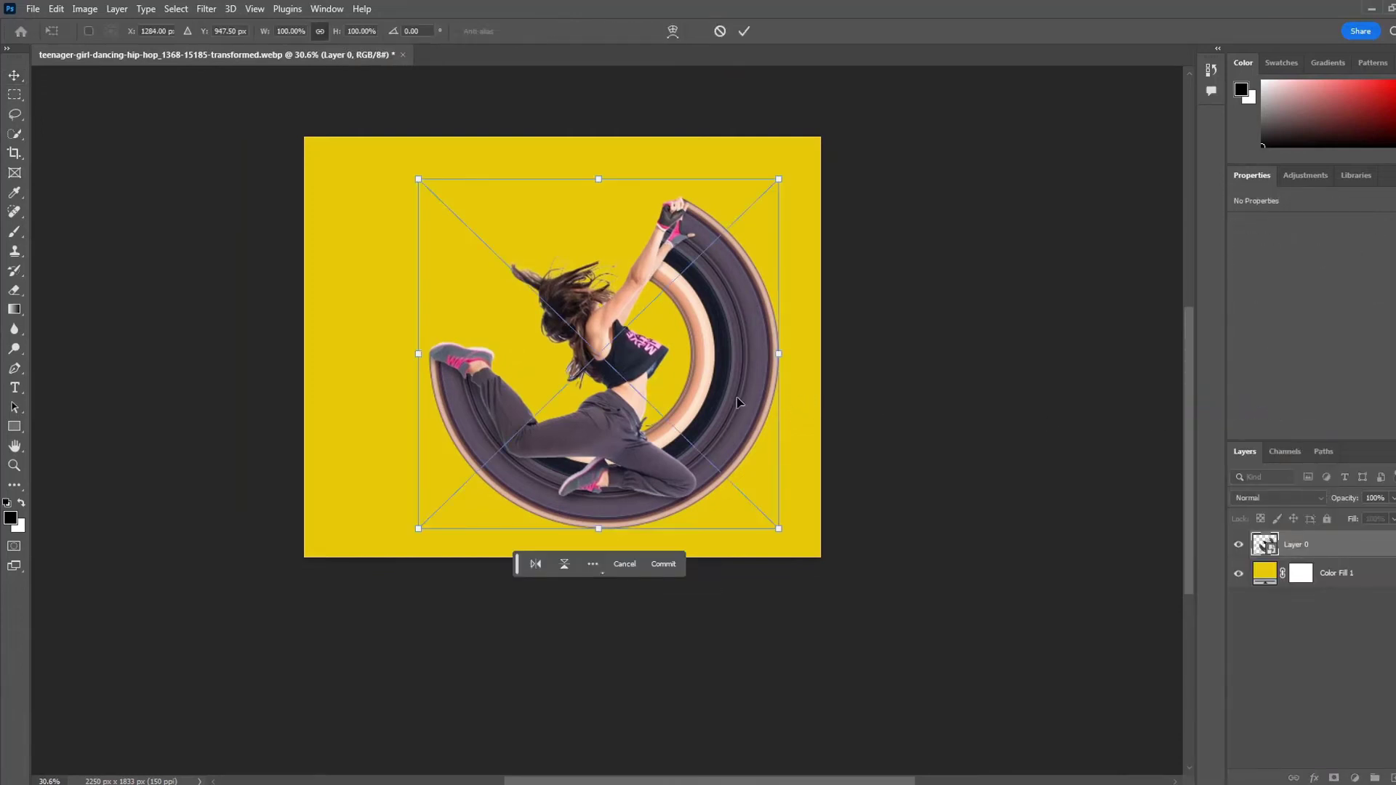
pyautogui.moveTo(720, 384); pyautogui.dragTo(683, 377)
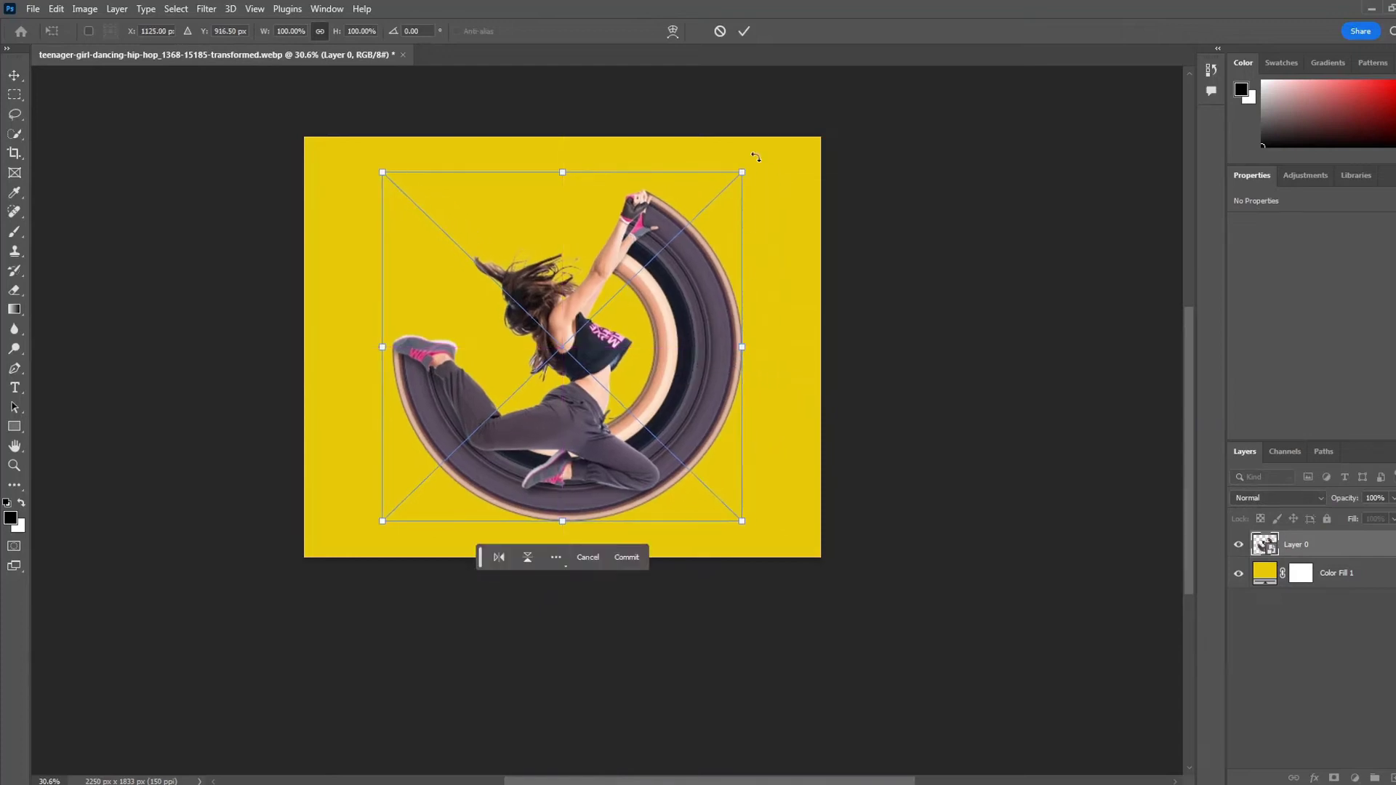
pyautogui.moveTo(647, 342); pyautogui.dragTo(652, 321)
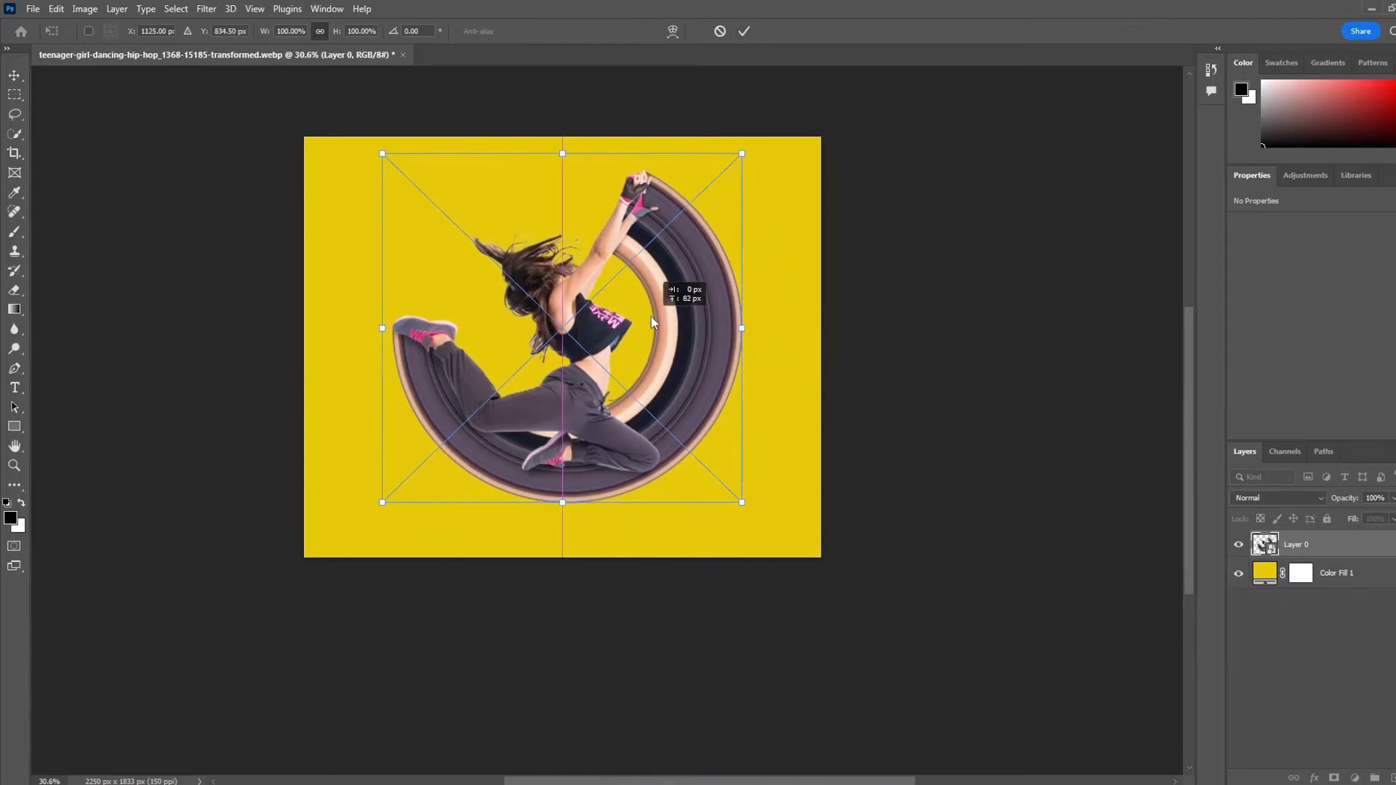
pyautogui.click(745, 32)
pyautogui.scroll(1, 551, 291)
pyautogui.scroll(1, 551, 291)
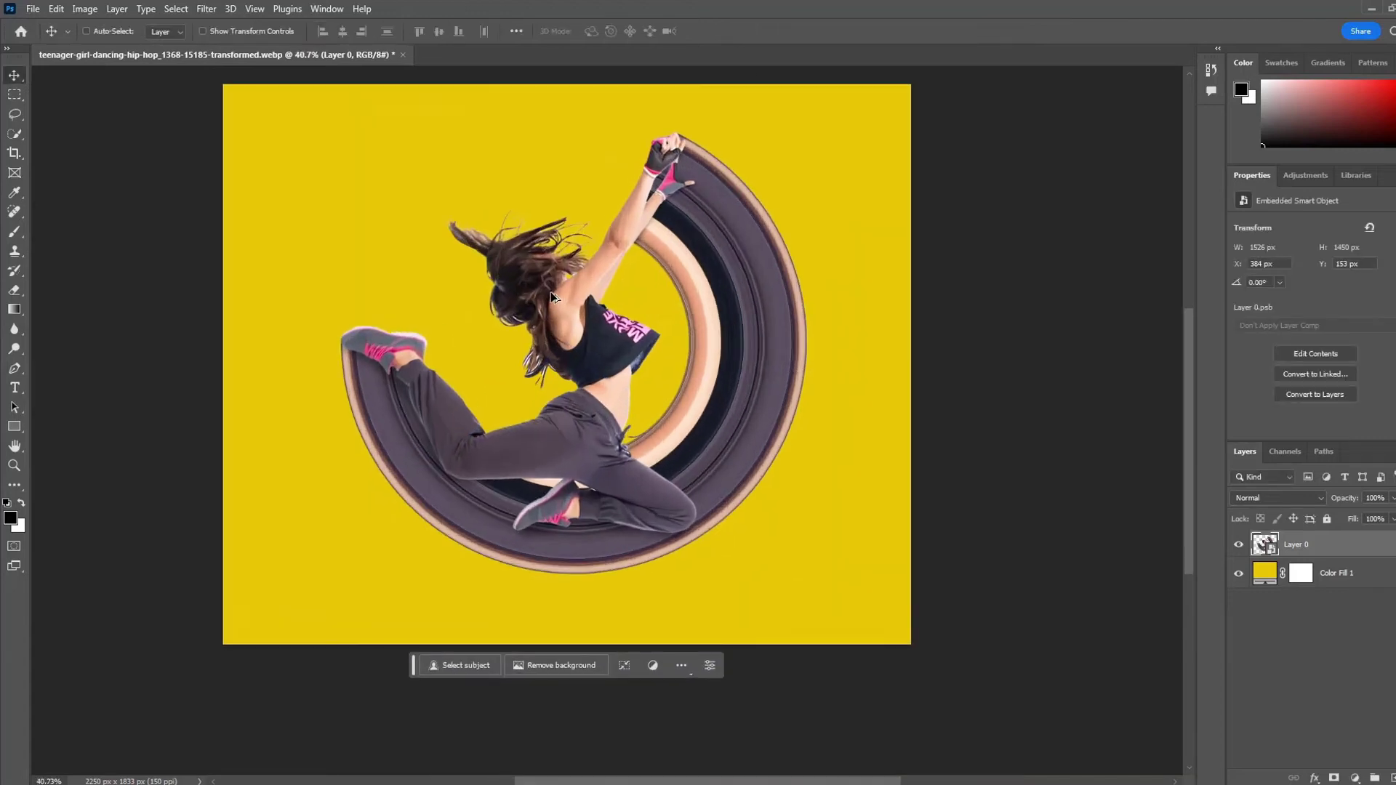
pyautogui.scroll(-1, 551, 291)
pyautogui.scroll(1, 553, 413)
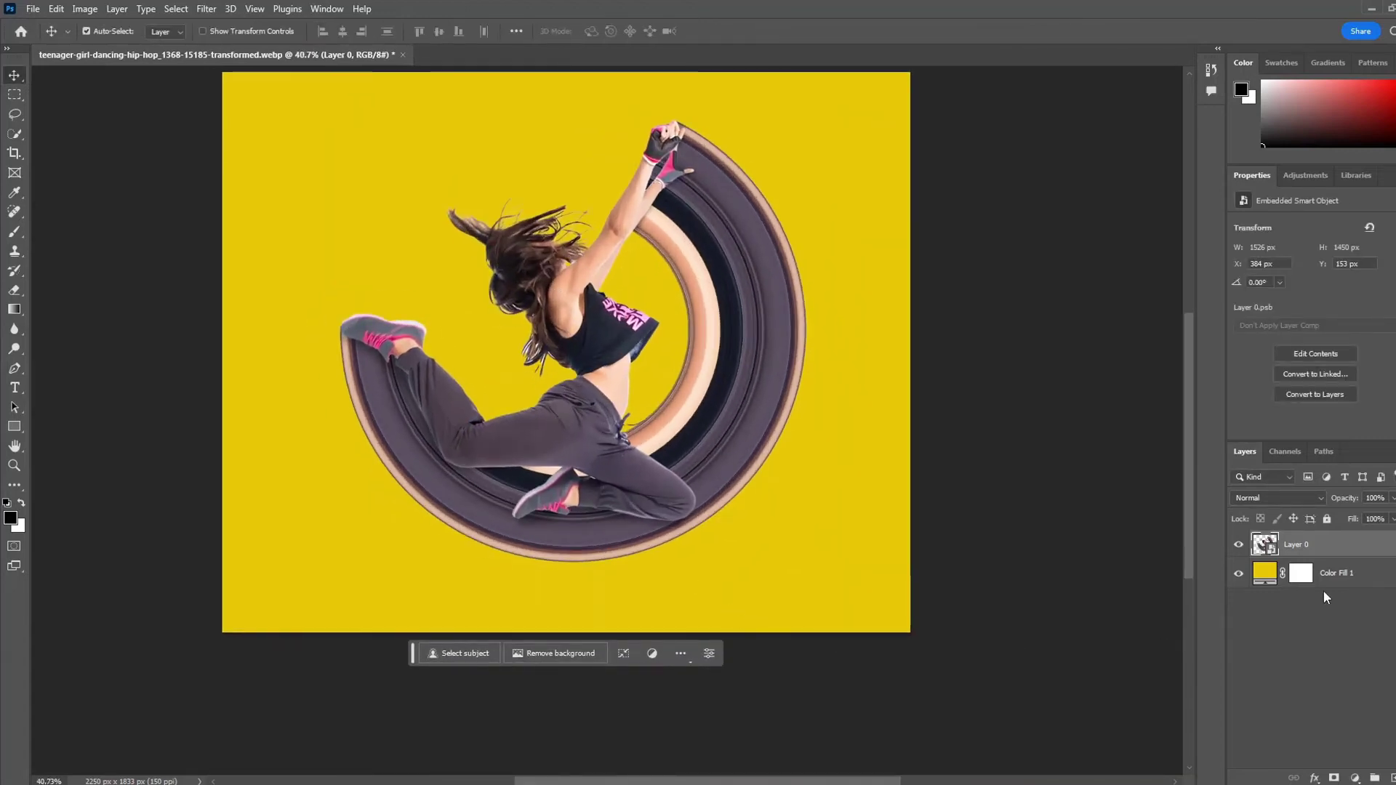
# On a new layer above the background, paint a black dab with a 59%-hardness brush
pyautogui.click(1331, 575)
pyautogui.click(1377, 778)
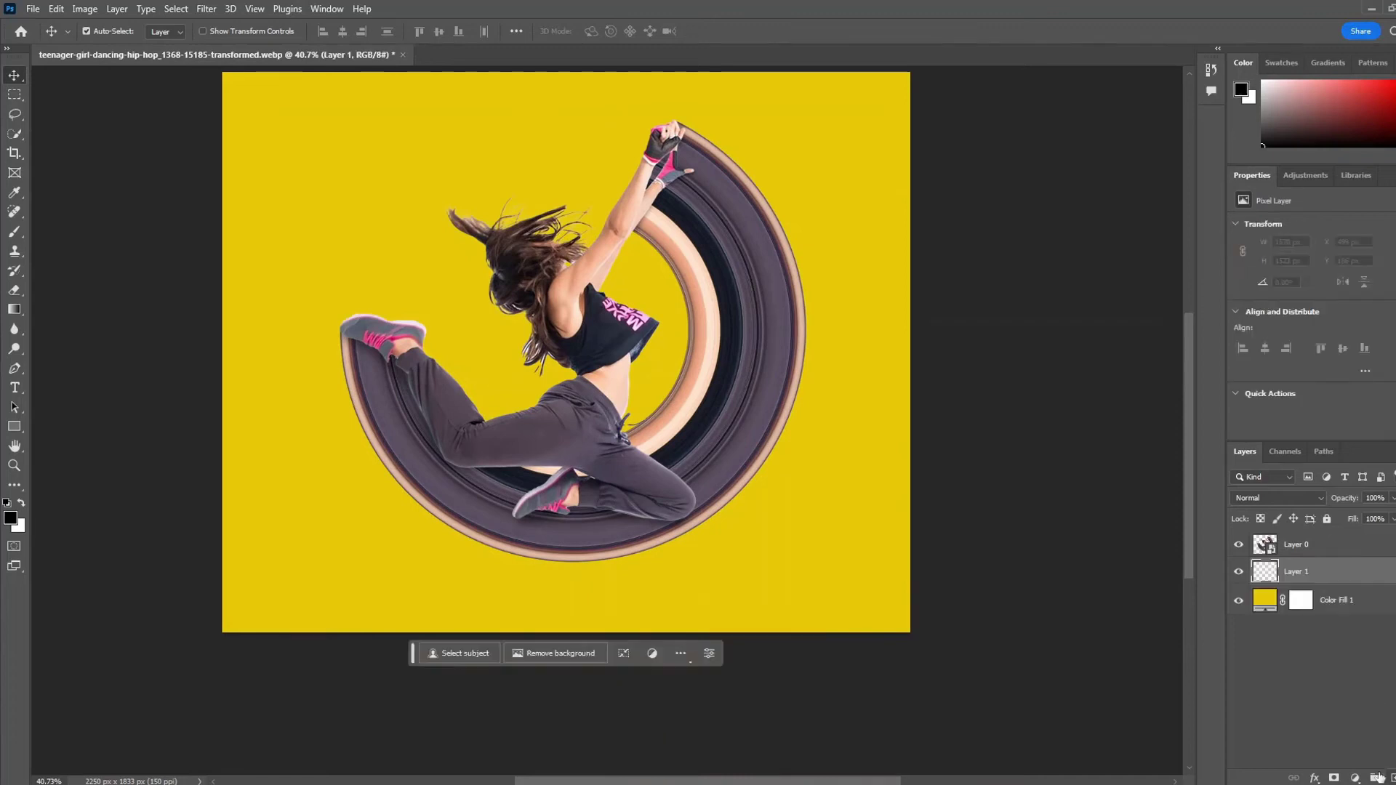
pyautogui.rightClick(15, 231)
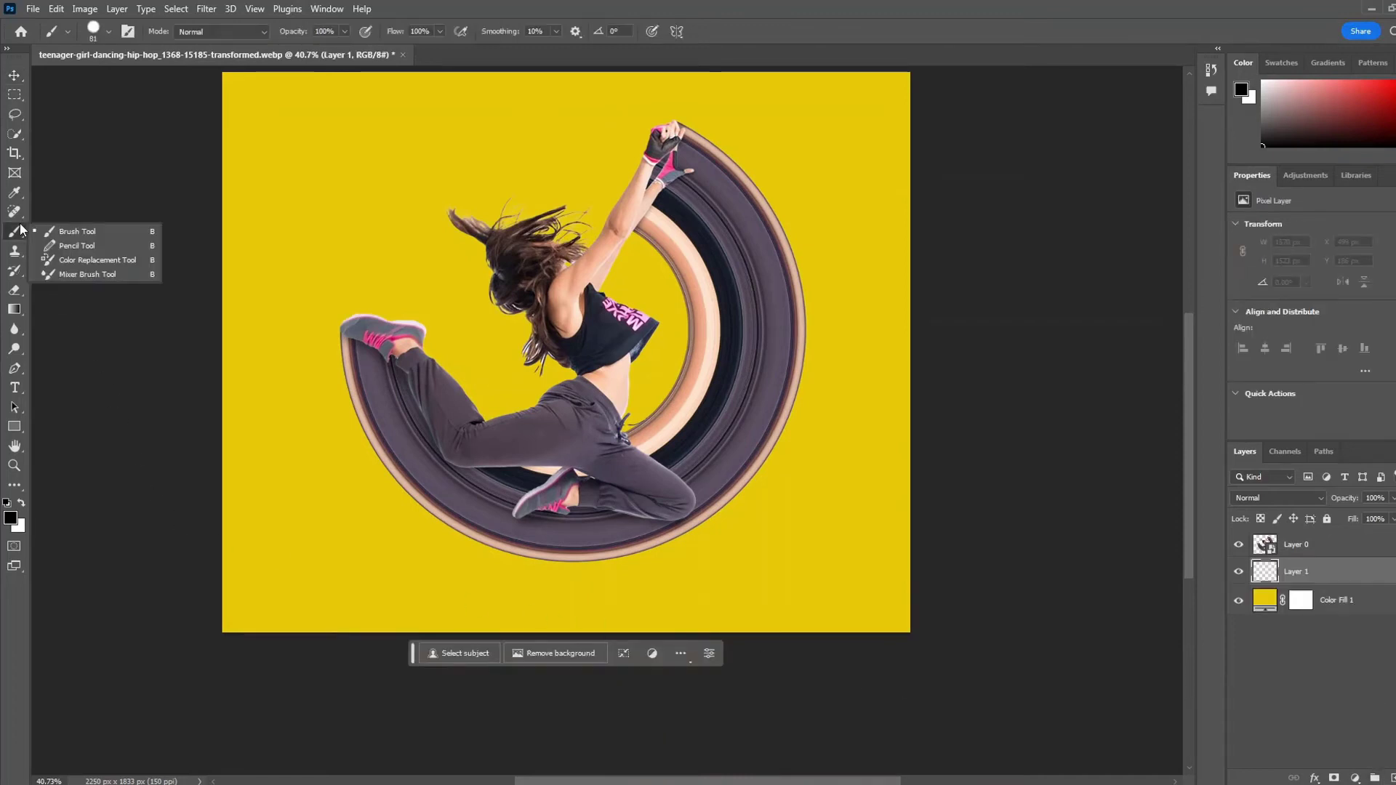
pyautogui.click(82, 232)
pyautogui.rightClick(447, 222)
pyautogui.click(584, 290)
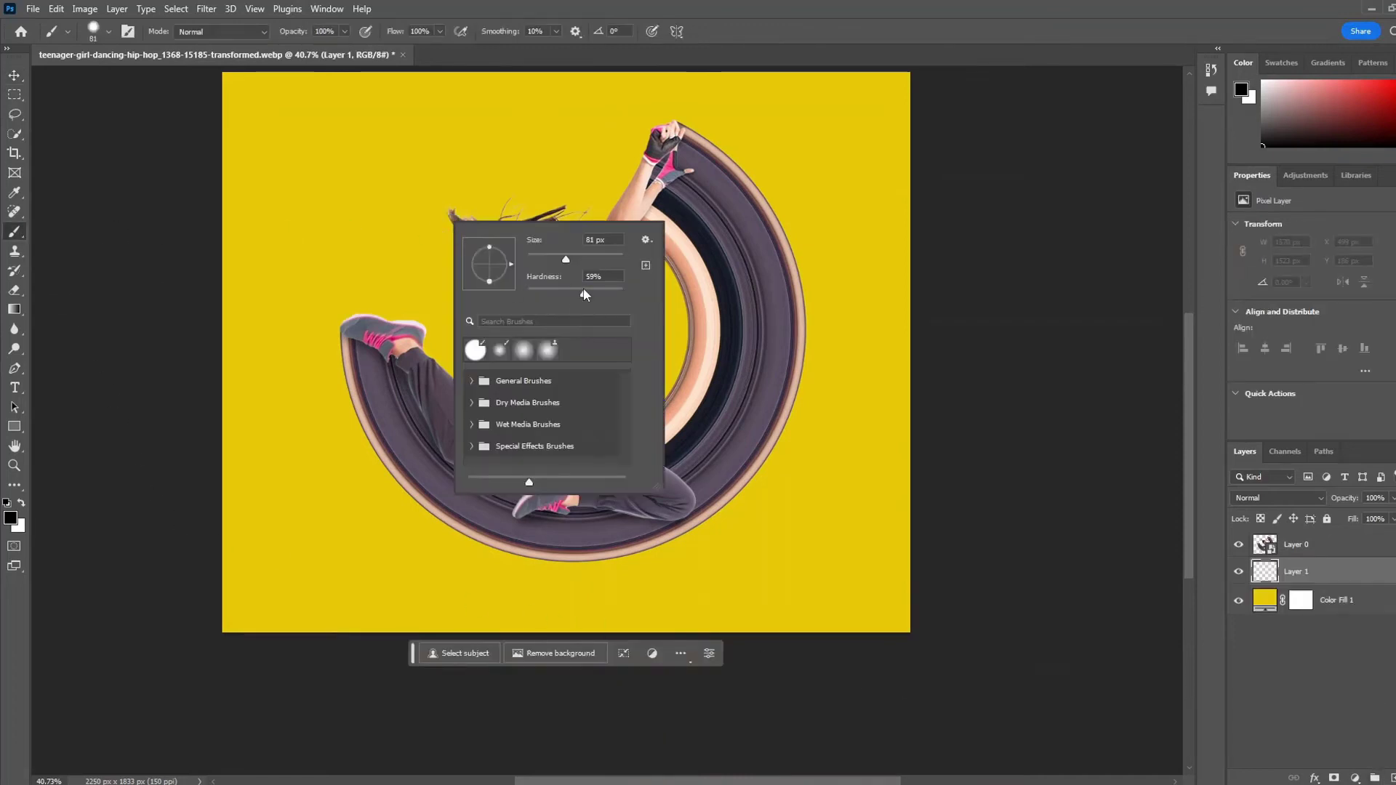
pyautogui.press('Return')
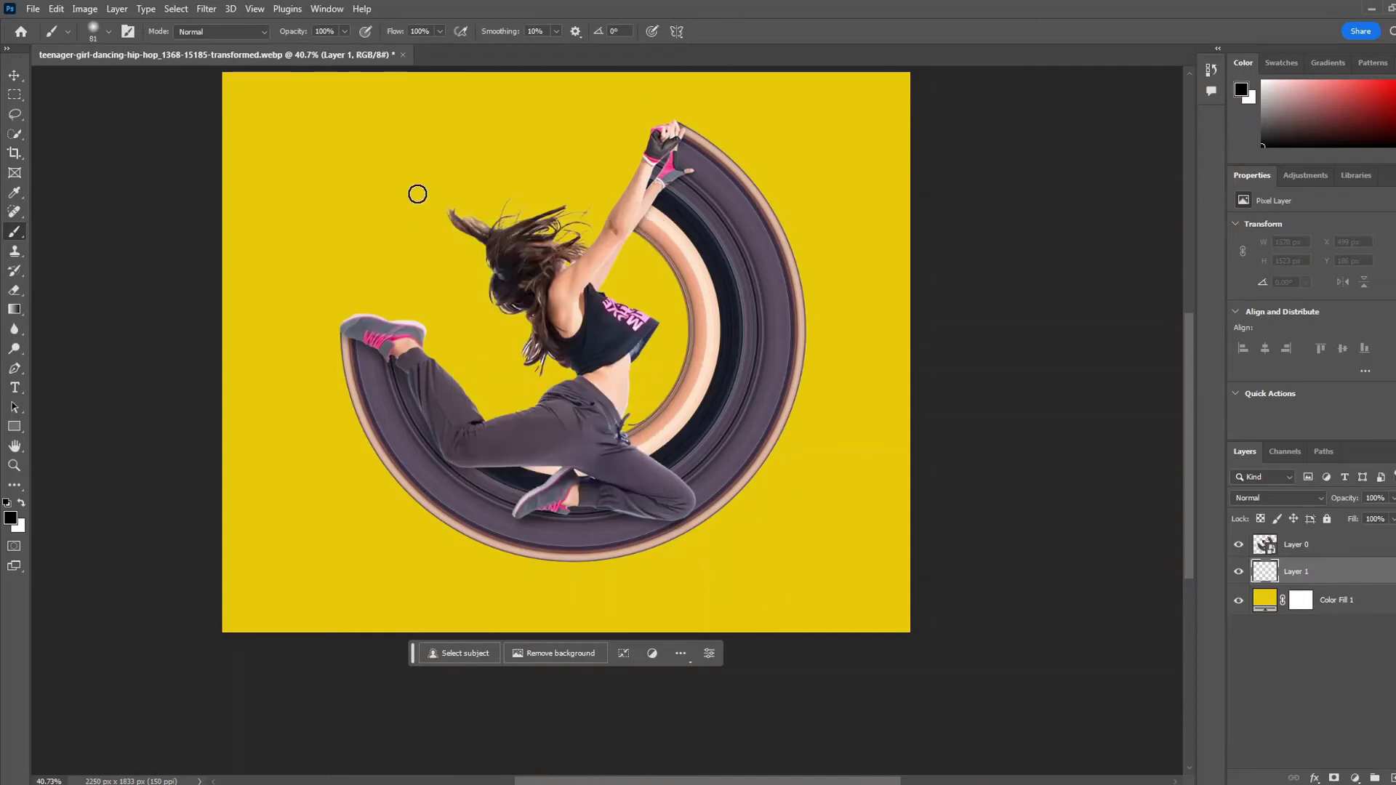
pyautogui.click(399, 192)
# Stretch the dab into a flat horizontal streak positioned below the dancer
pyautogui.hotkey('ctrl', 't')
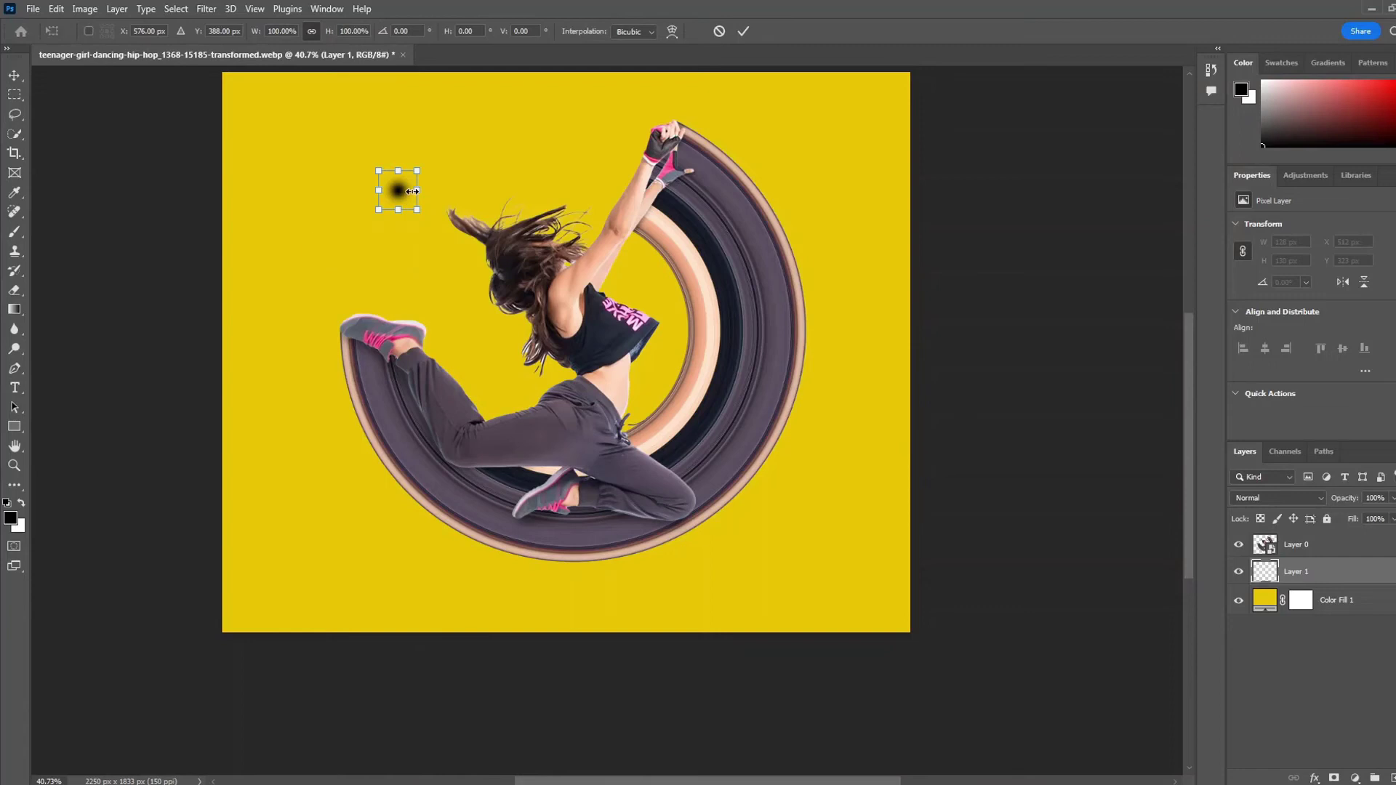
pyautogui.moveTo(413, 191); pyautogui.dragTo(687, 189)
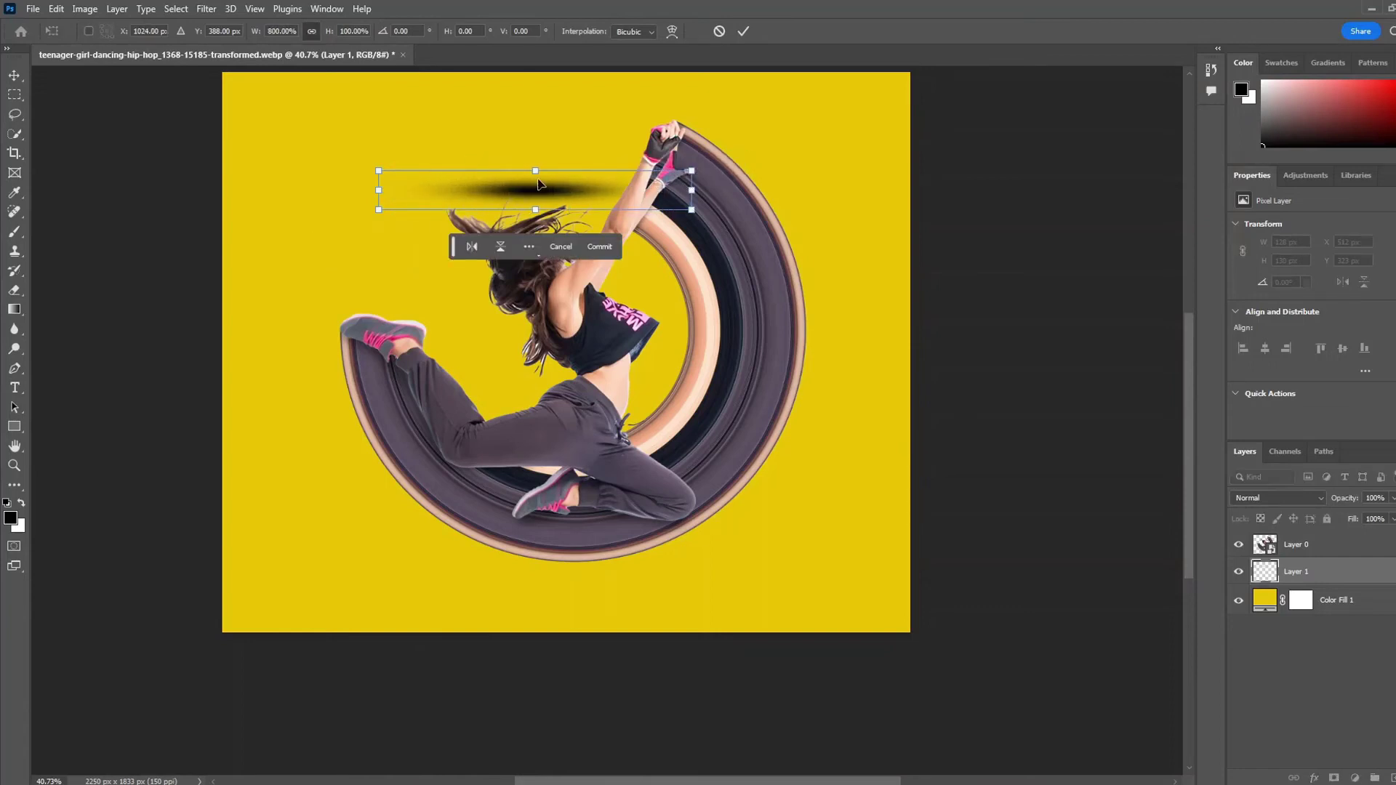
pyautogui.moveTo(534, 171)
pyautogui.mouseDown()
pyautogui.moveTo(664, 583)
pyautogui.moveTo(627, 612)
pyautogui.mouseUp()
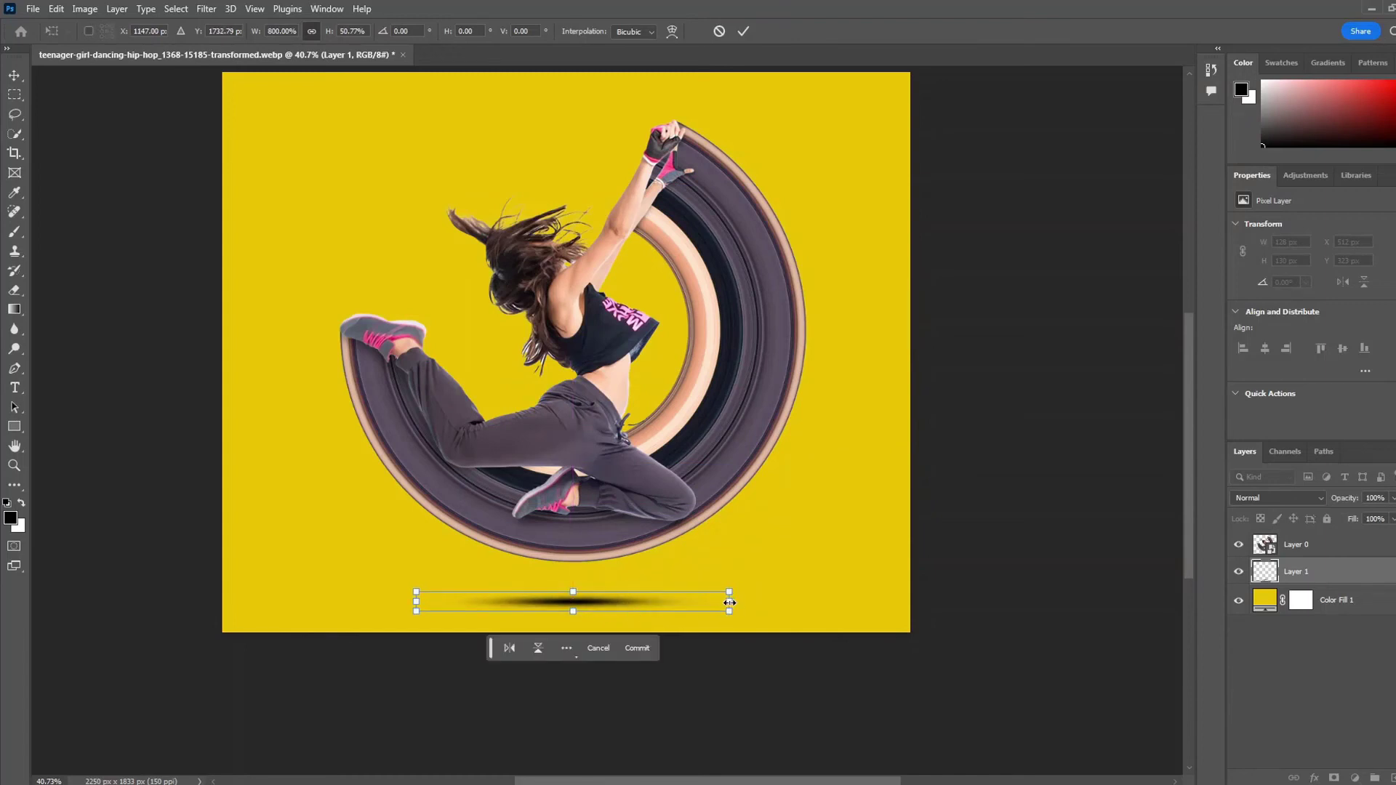
pyautogui.moveTo(729, 602); pyautogui.dragTo(816, 593)
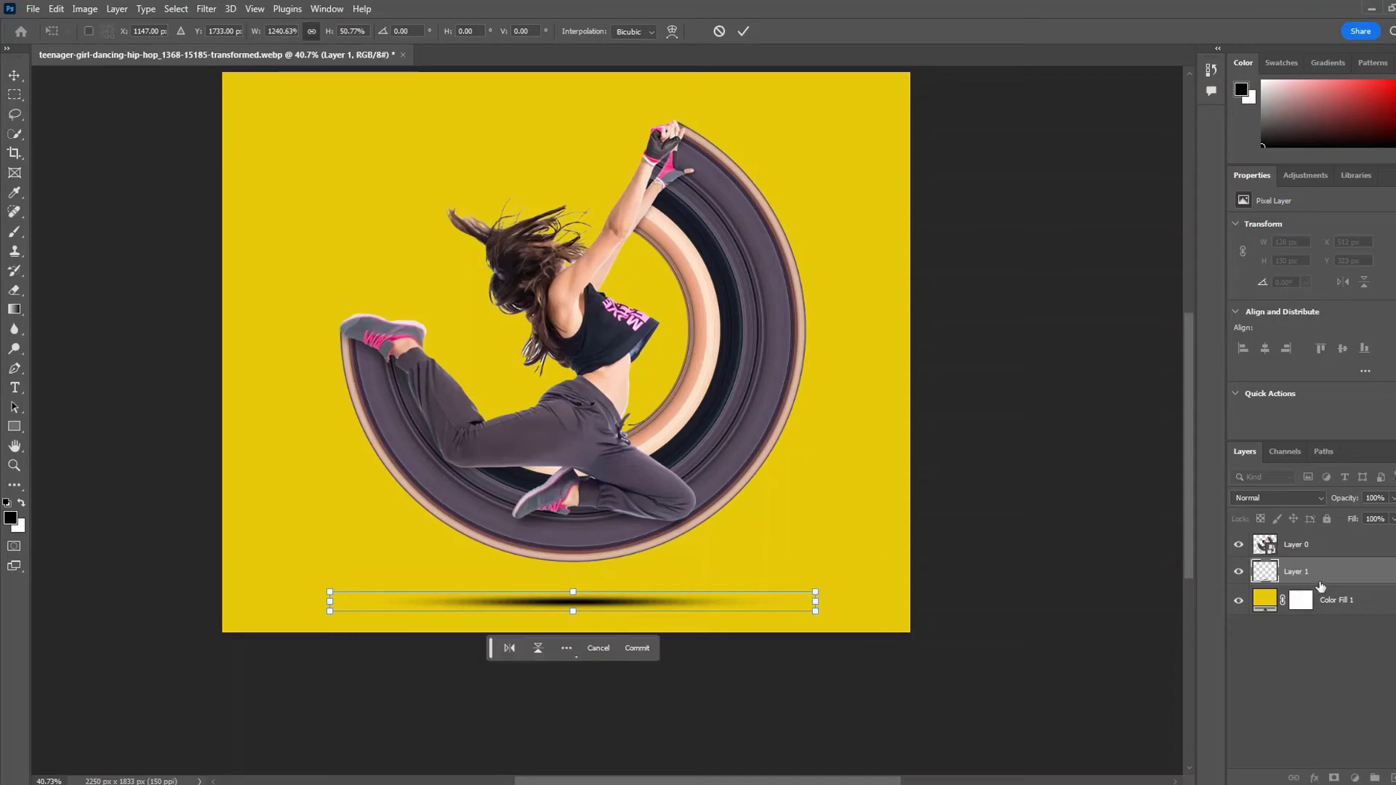
pyautogui.press('Return')
# Fade the shadow to 53% opacity and apply a 4.9-pixel Gaussian Blur
pyautogui.click(1392, 519)
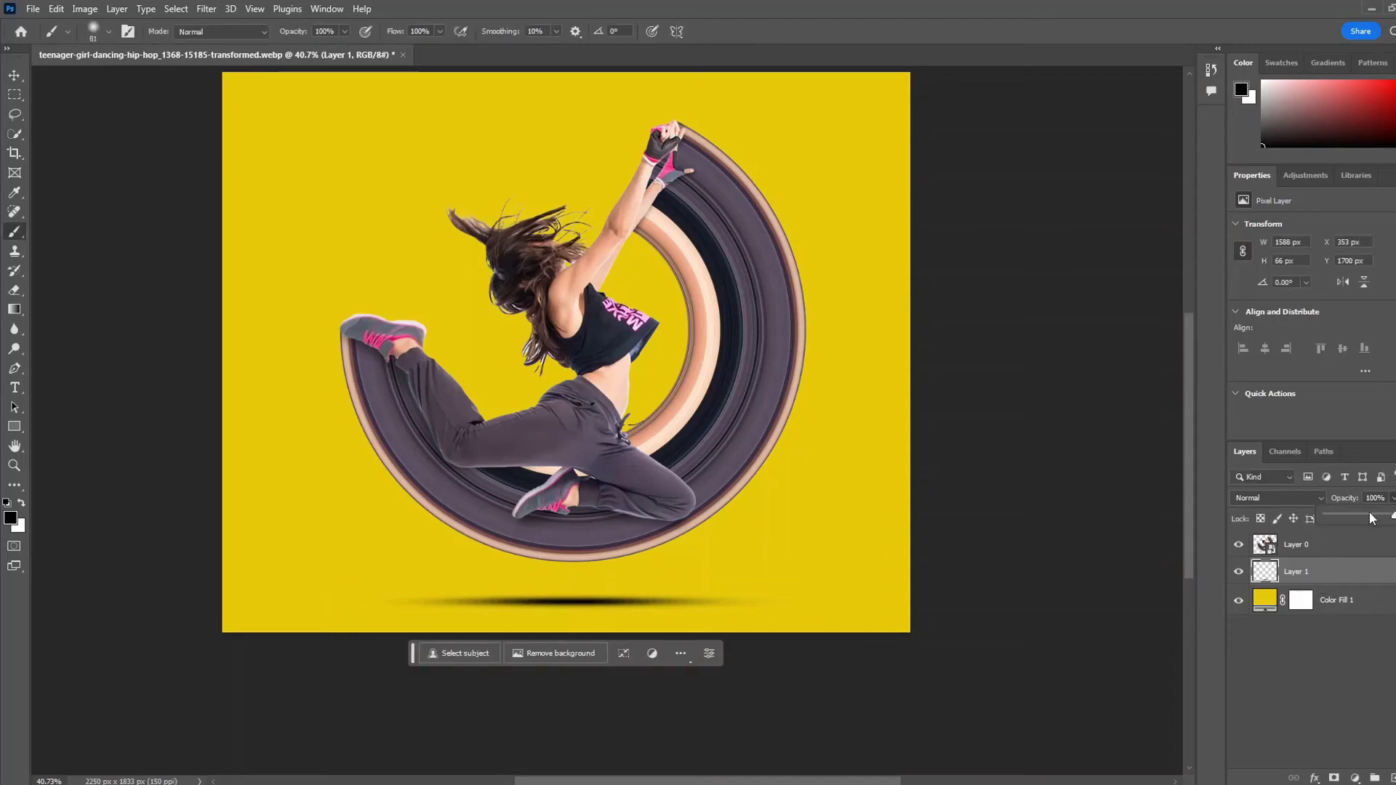
pyautogui.moveTo(1371, 517); pyautogui.dragTo(1364, 517)
pyautogui.click(1358, 580)
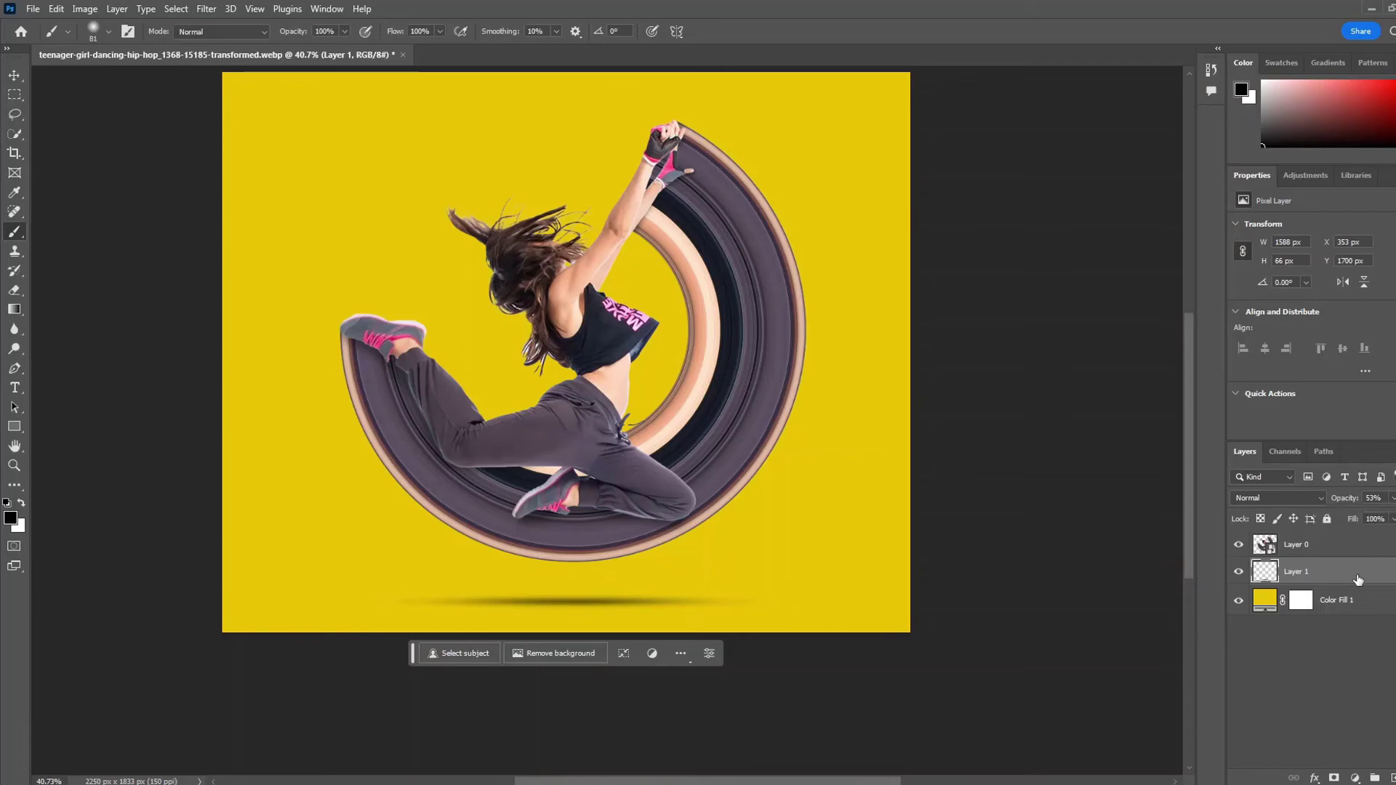
pyautogui.click(206, 8)
pyautogui.moveTo(215, 201)
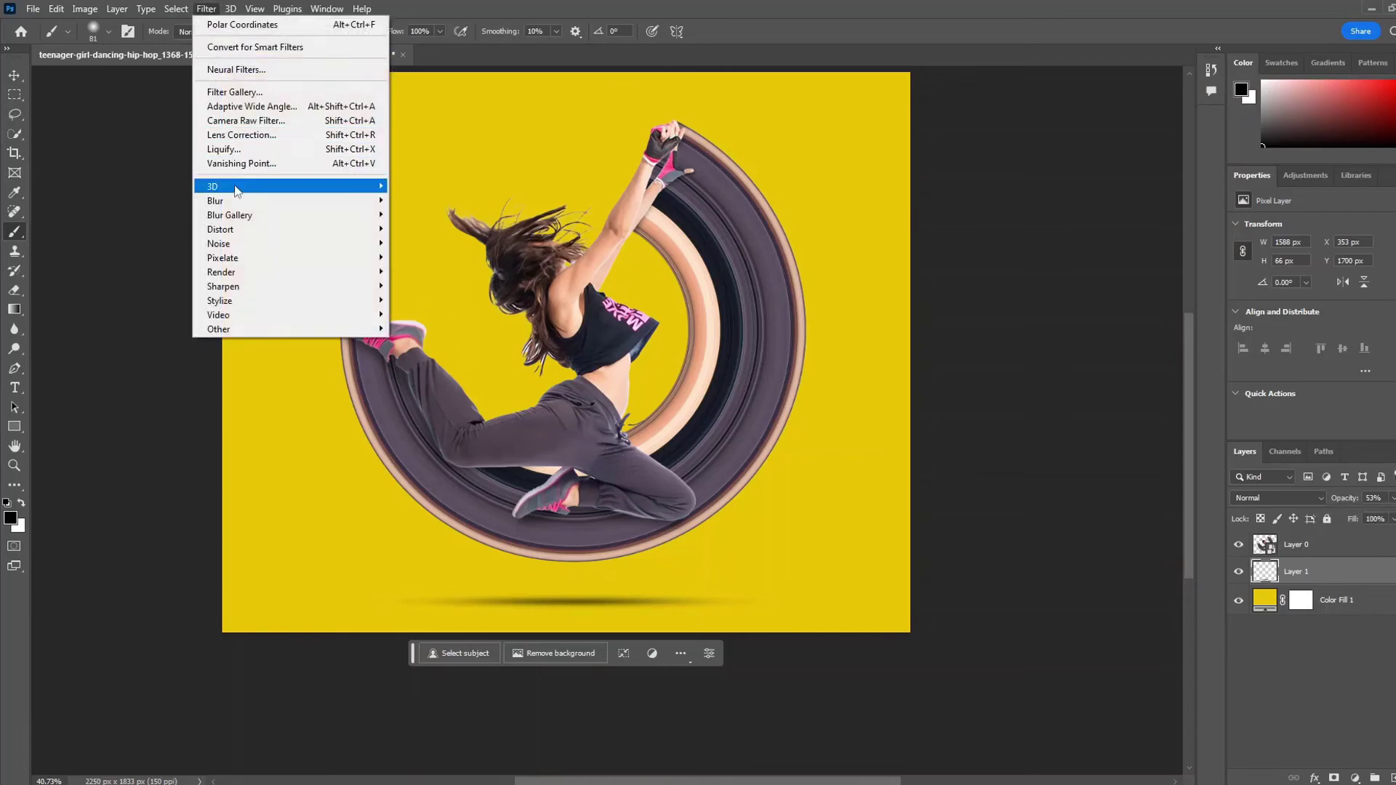
pyautogui.click(431, 258)
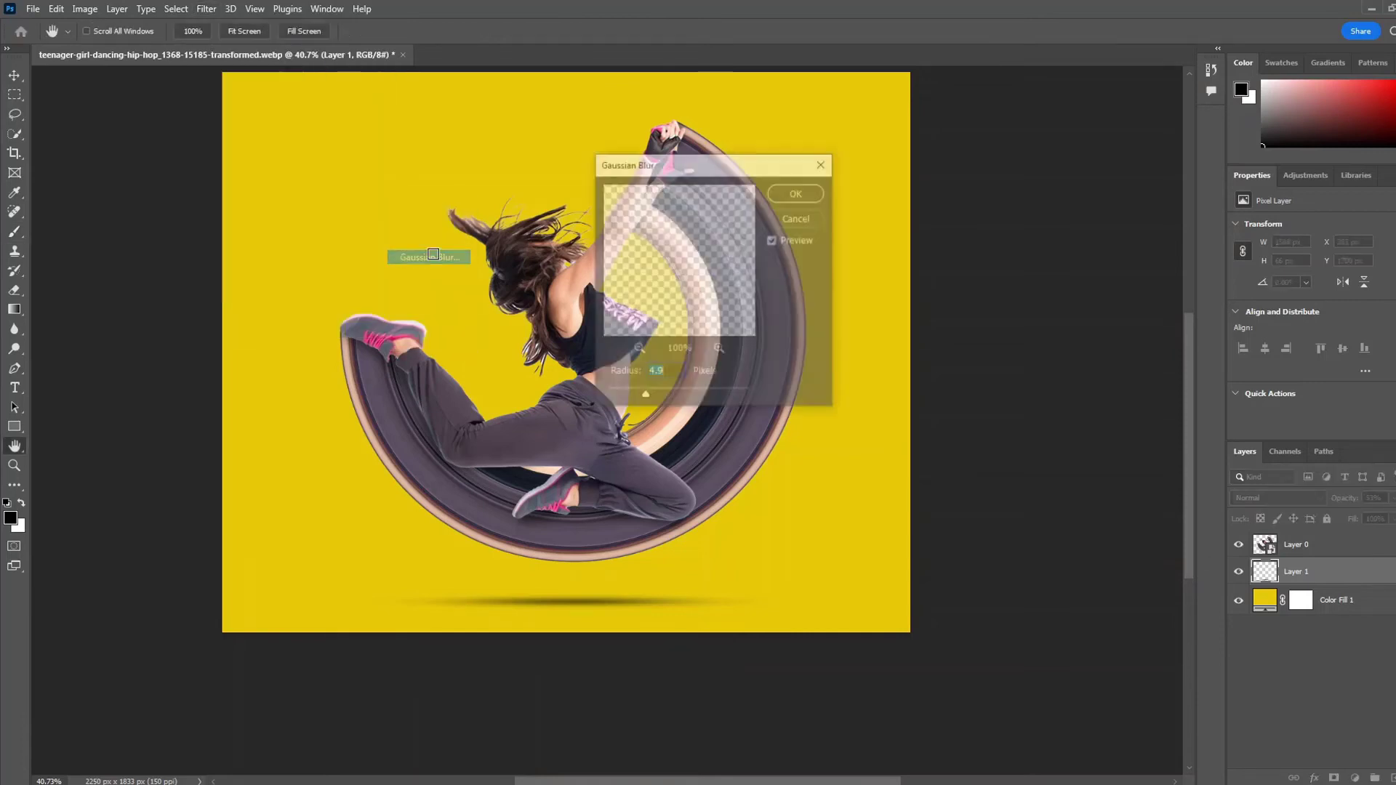
pyautogui.click(797, 193)
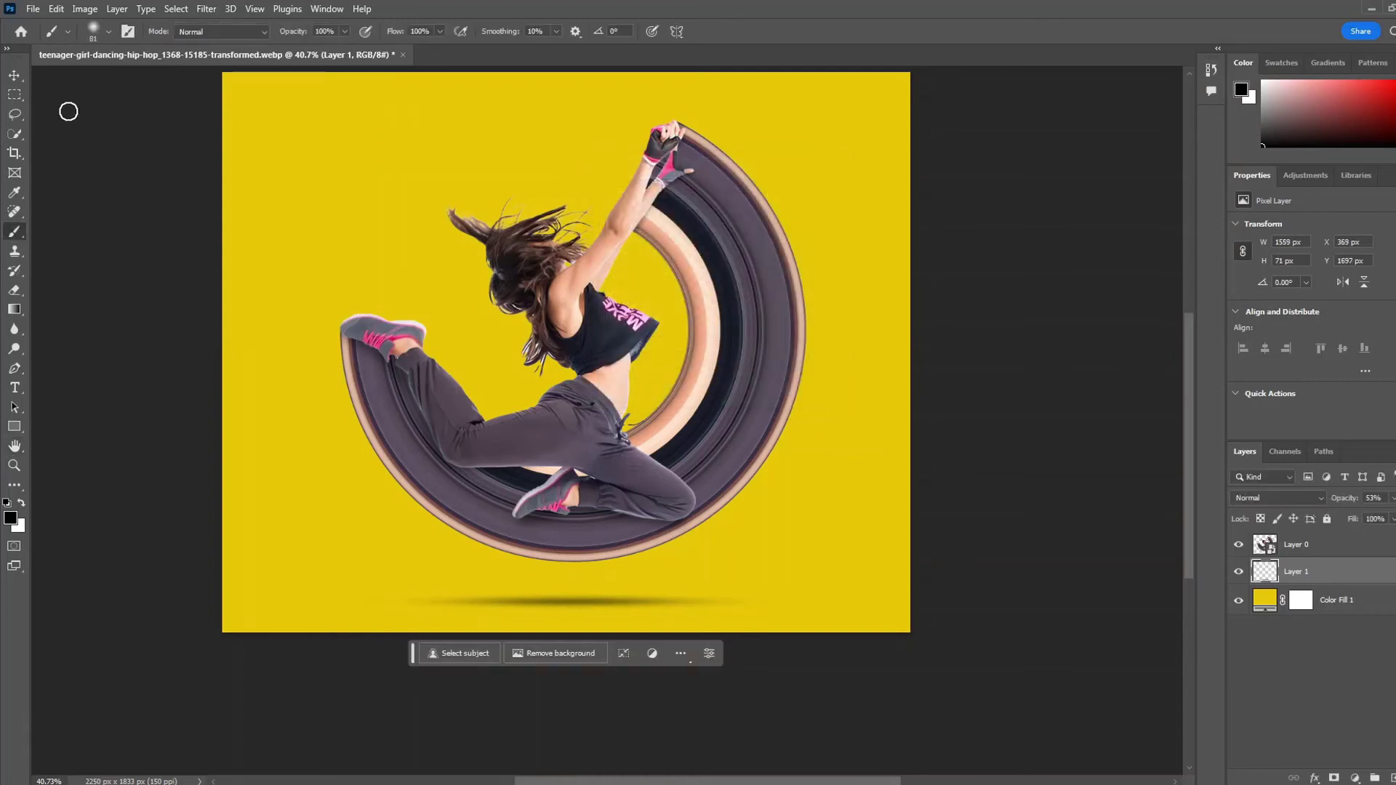
pyautogui.click(16, 75)
pyautogui.scroll(-3, 541, 341)
# Add a gradient fill layer above Color Fill 1 using the Basics Black, White preset
pyautogui.scroll(1, 579, 374)
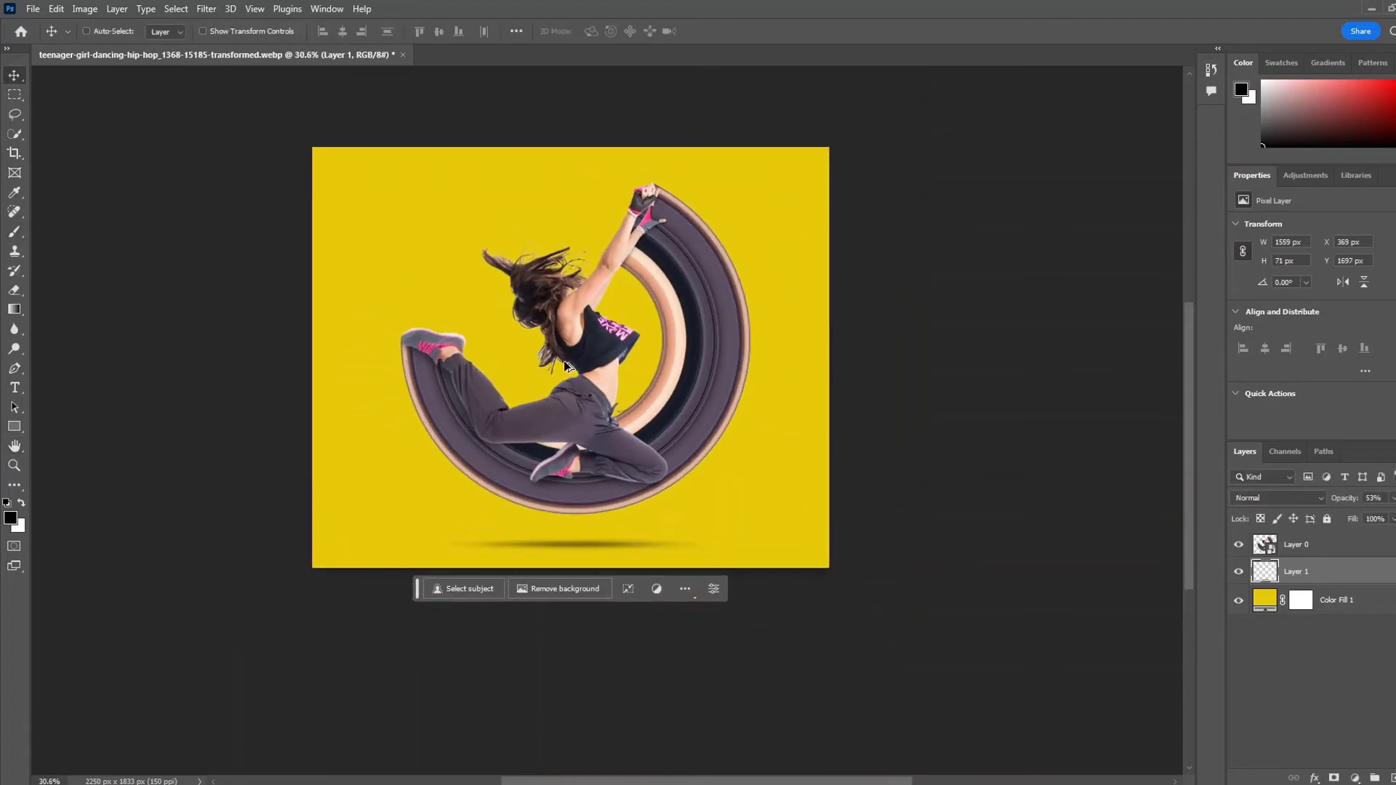
pyautogui.click(1269, 608)
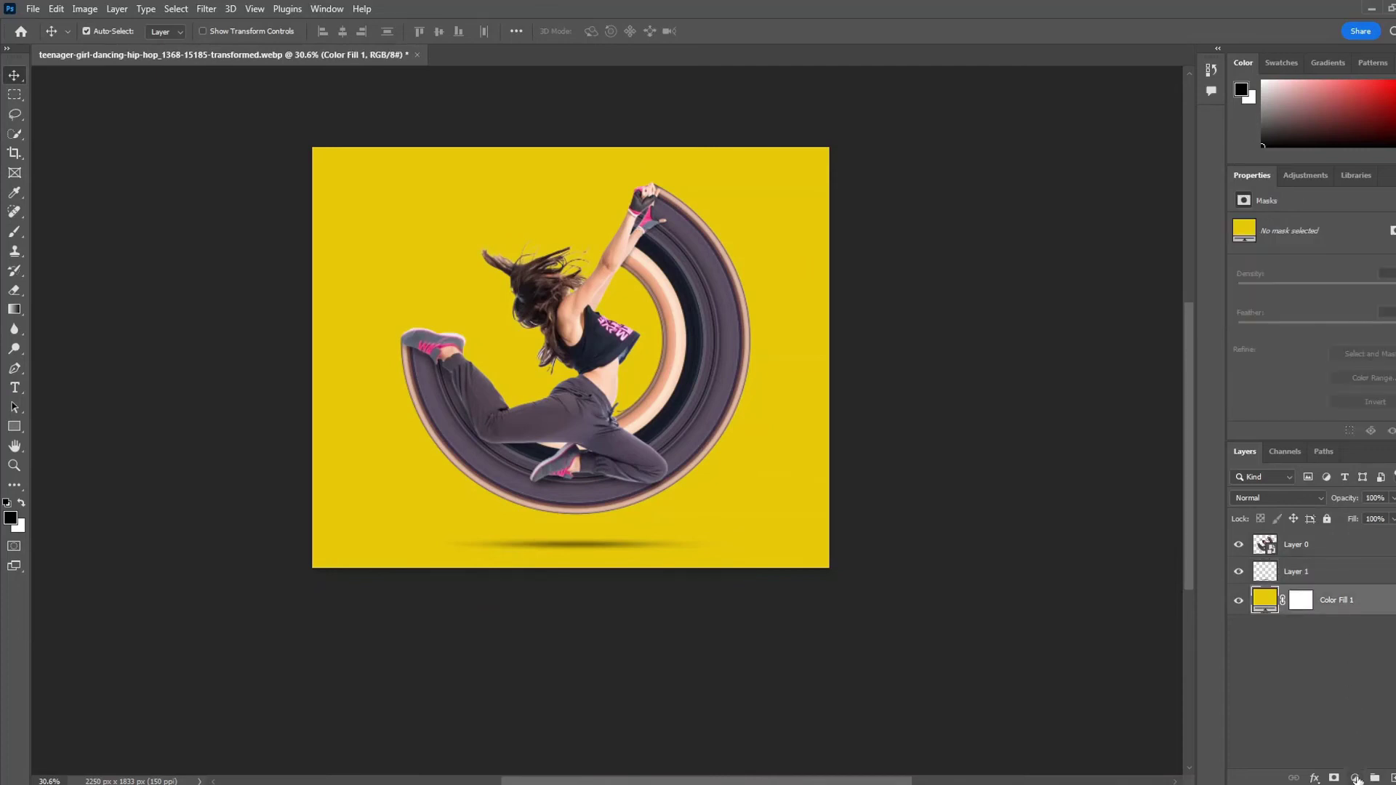
pyautogui.click(1357, 779)
pyautogui.click(1370, 525)
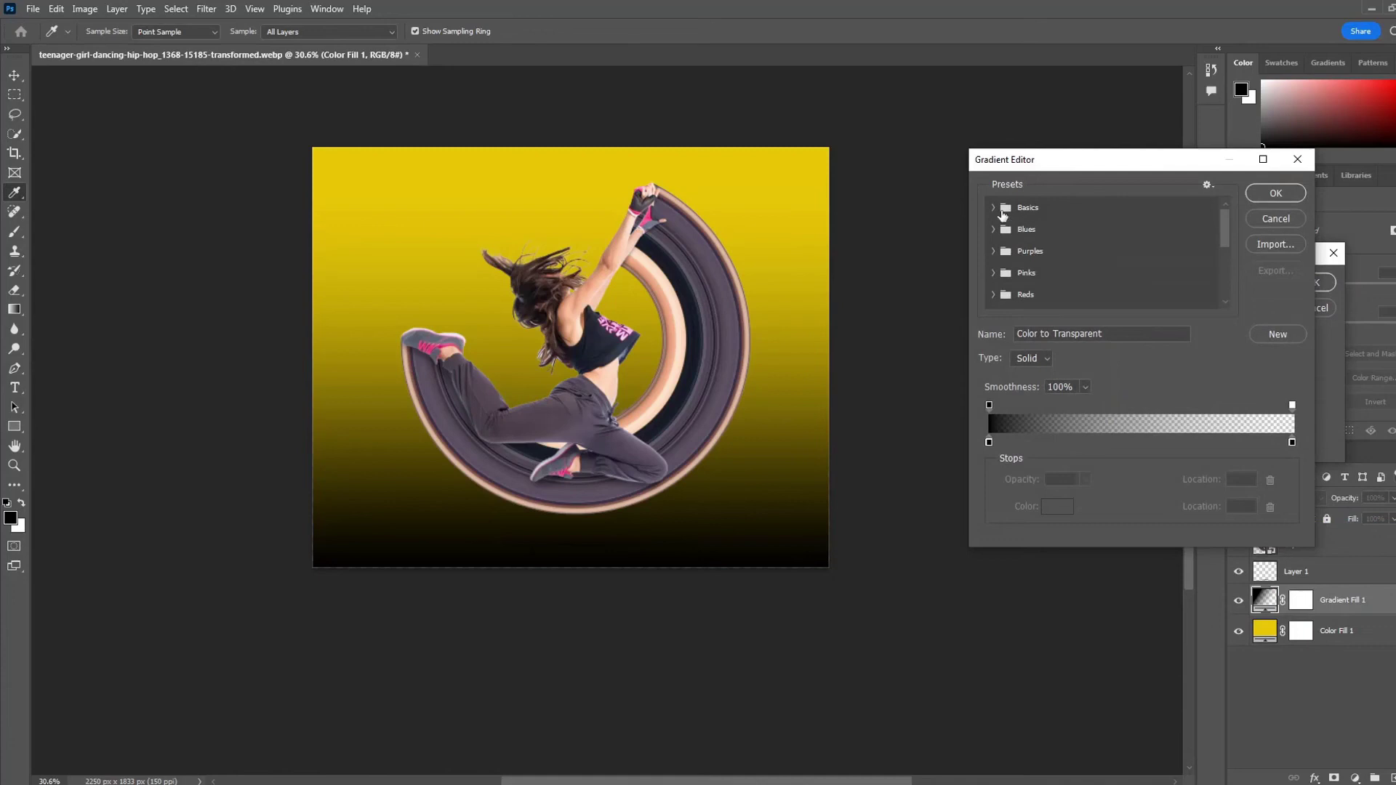
pyautogui.click(994, 207)
pyautogui.click(1059, 233)
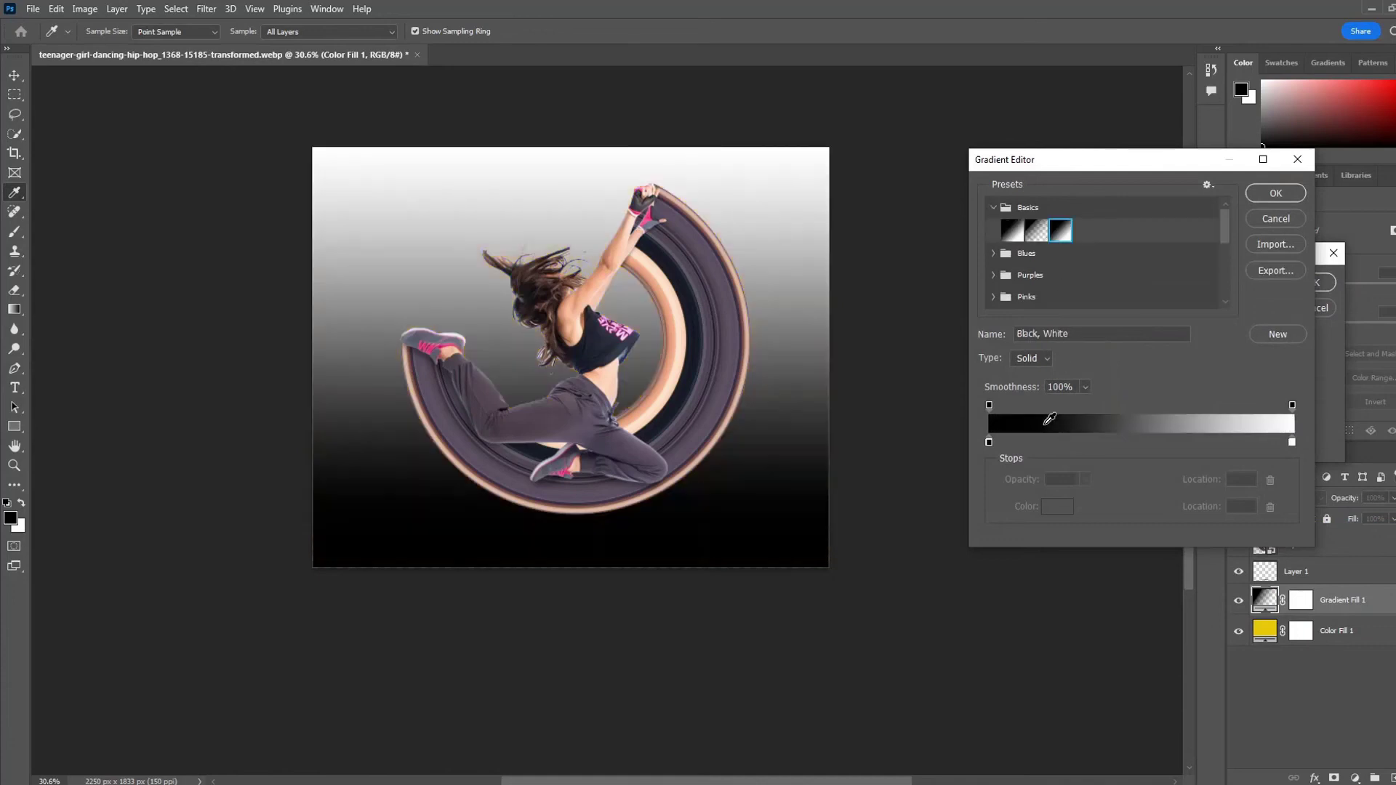
# Set the gradient's left stop to golden yellow and right stop to pale yellow
pyautogui.click(990, 441)
pyautogui.click(1055, 507)
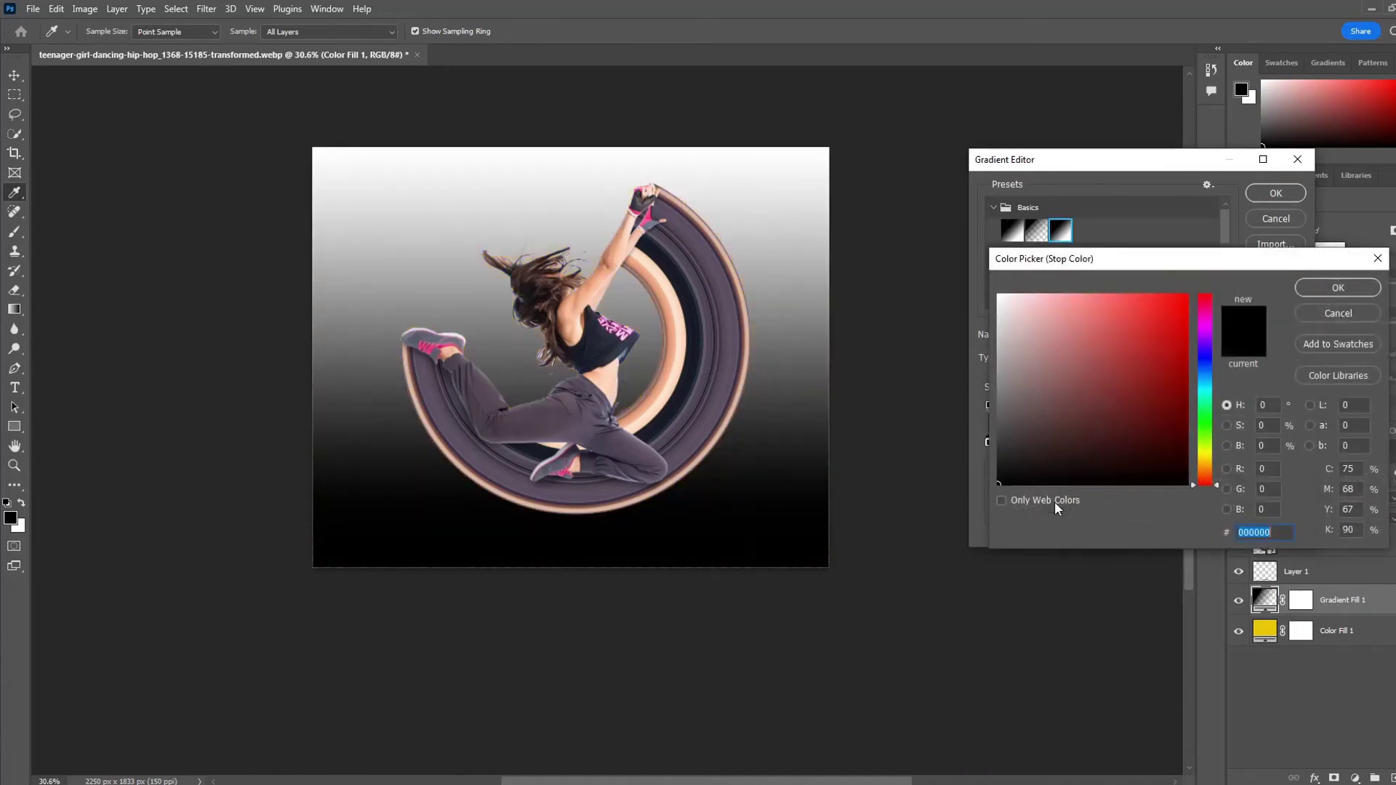
pyautogui.click(1206, 461)
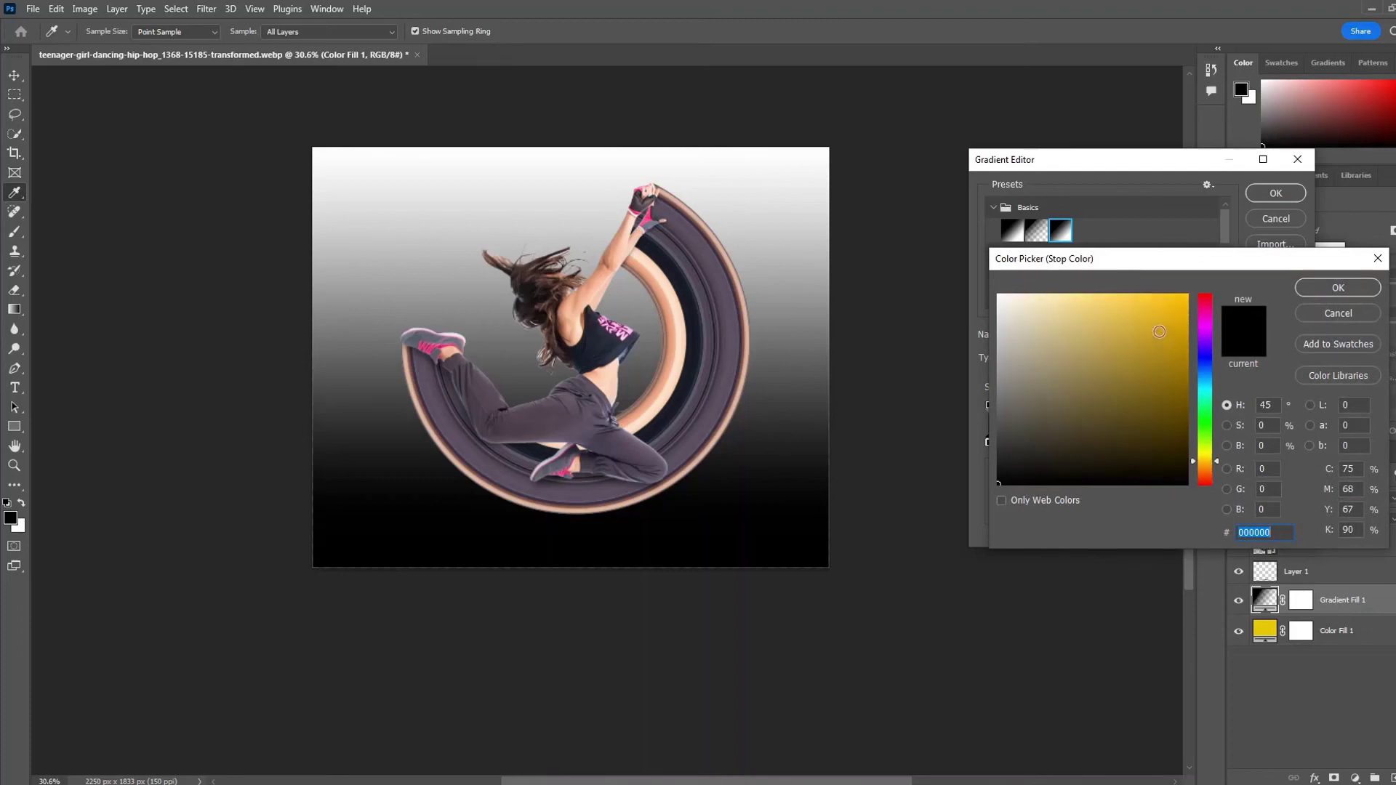
pyautogui.click(1178, 308)
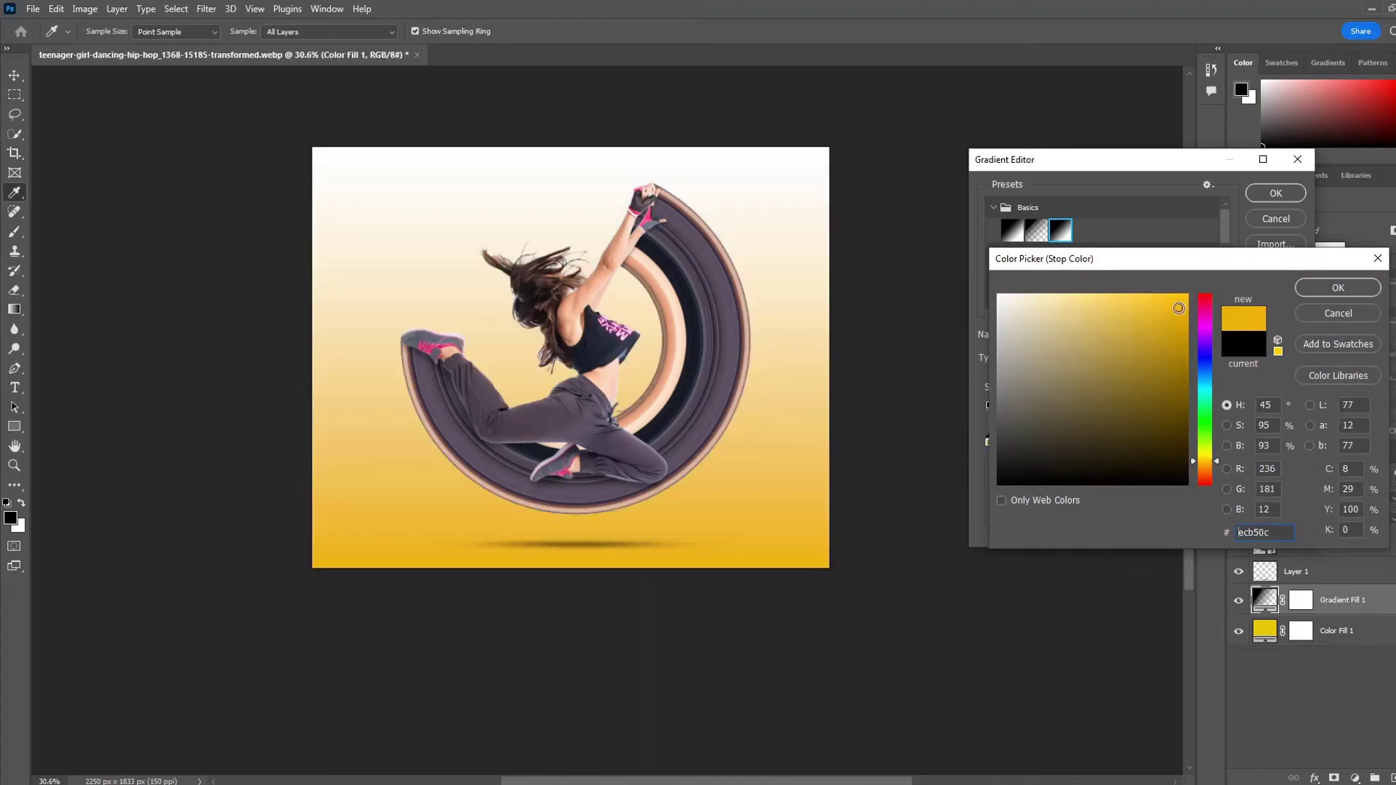
pyautogui.click(1336, 288)
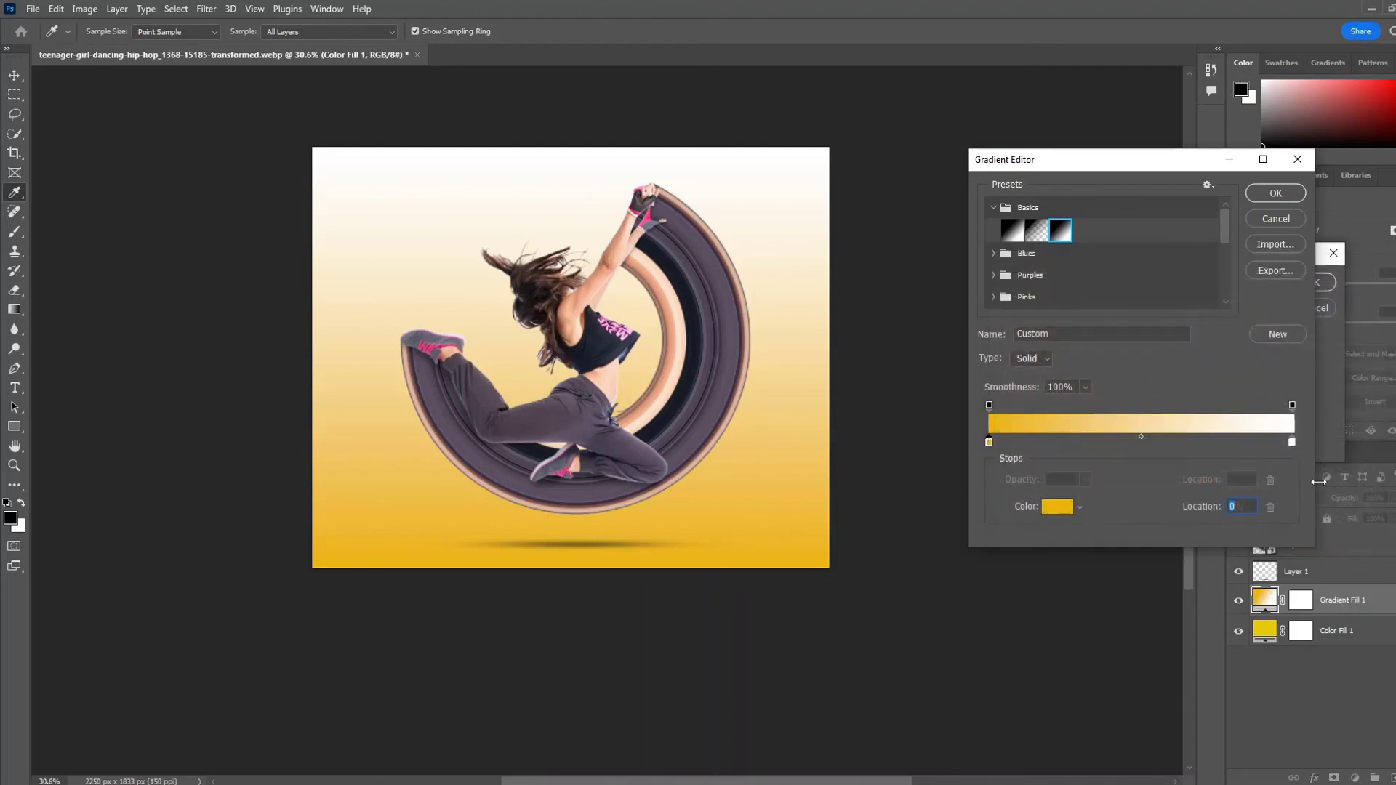
pyautogui.click(1291, 441)
pyautogui.click(1056, 507)
pyautogui.click(1205, 461)
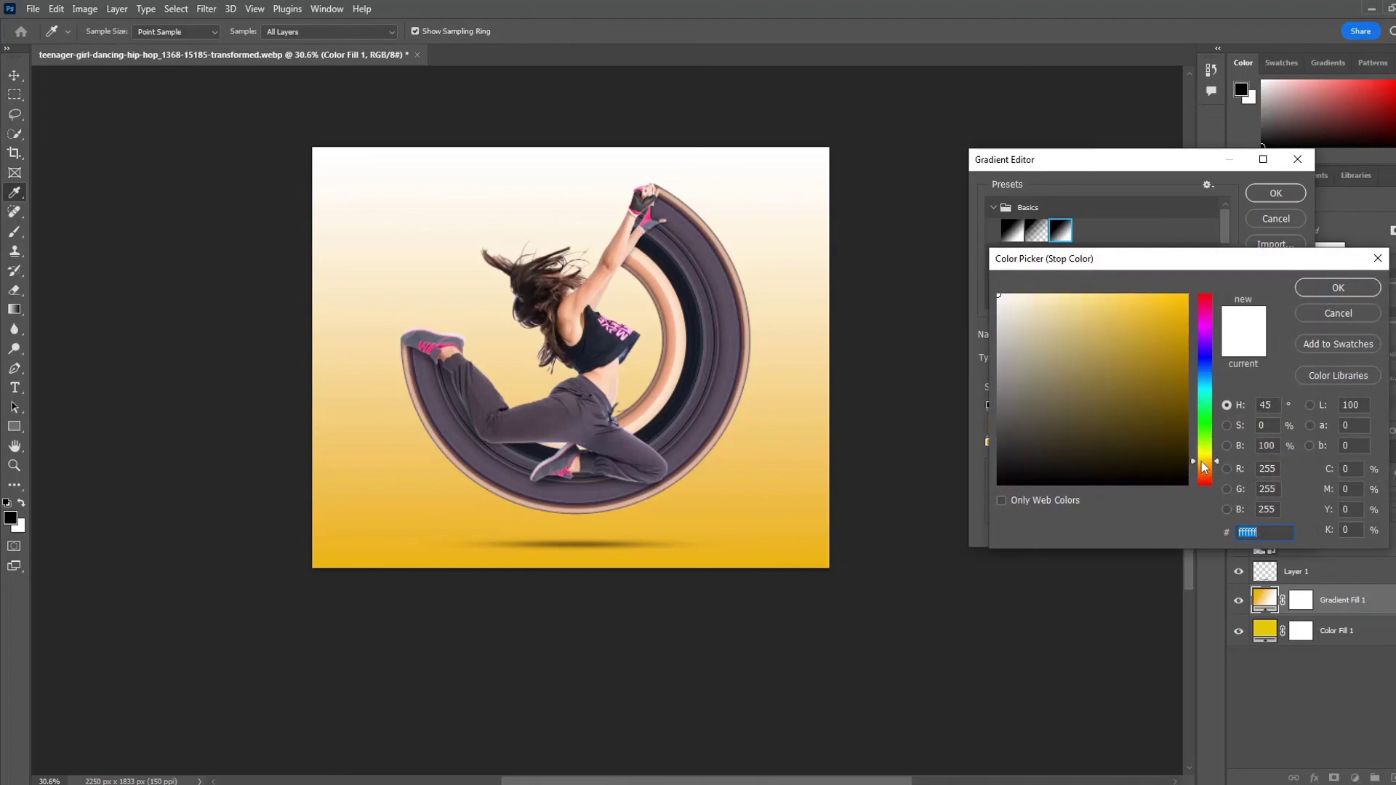
pyautogui.moveTo(1158, 336); pyautogui.dragTo(1073, 294)
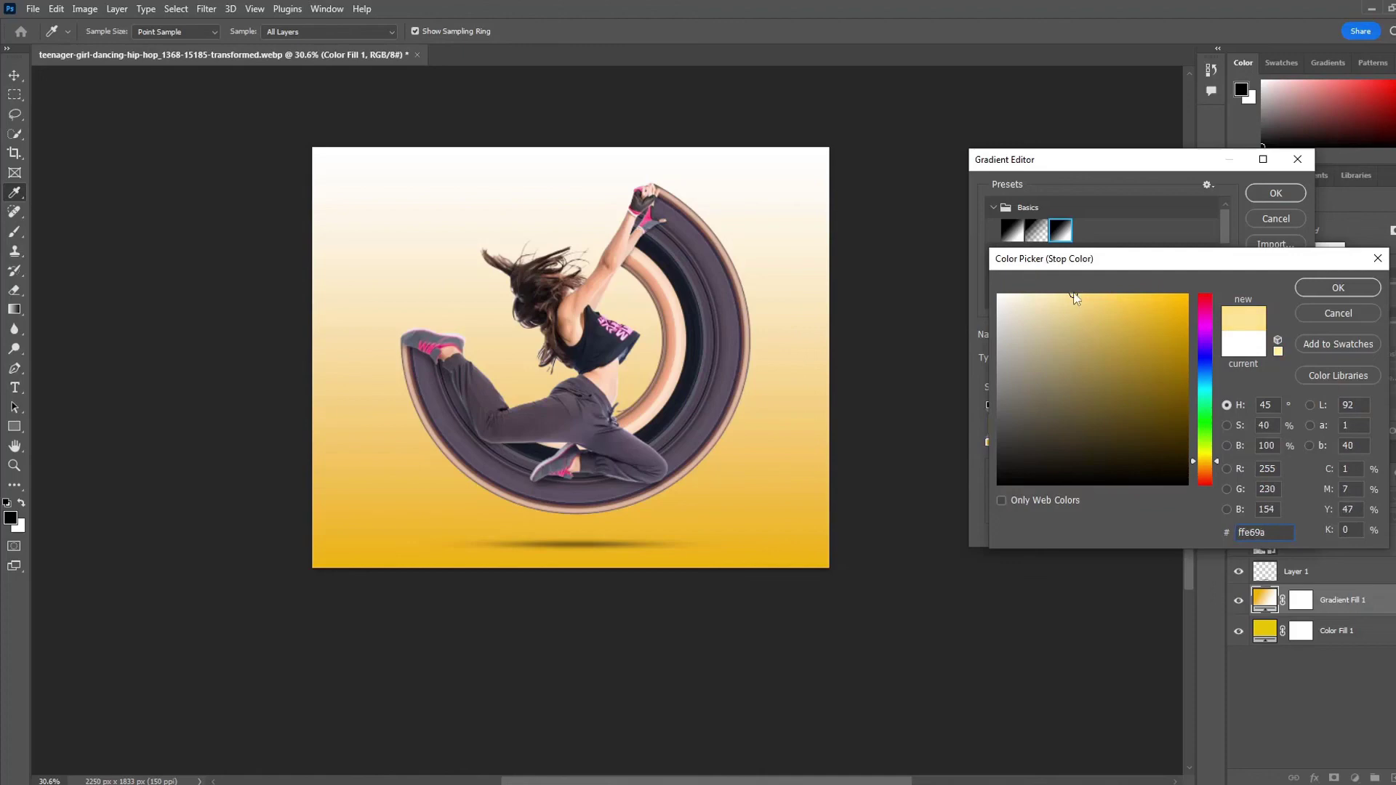
pyautogui.click(1338, 291)
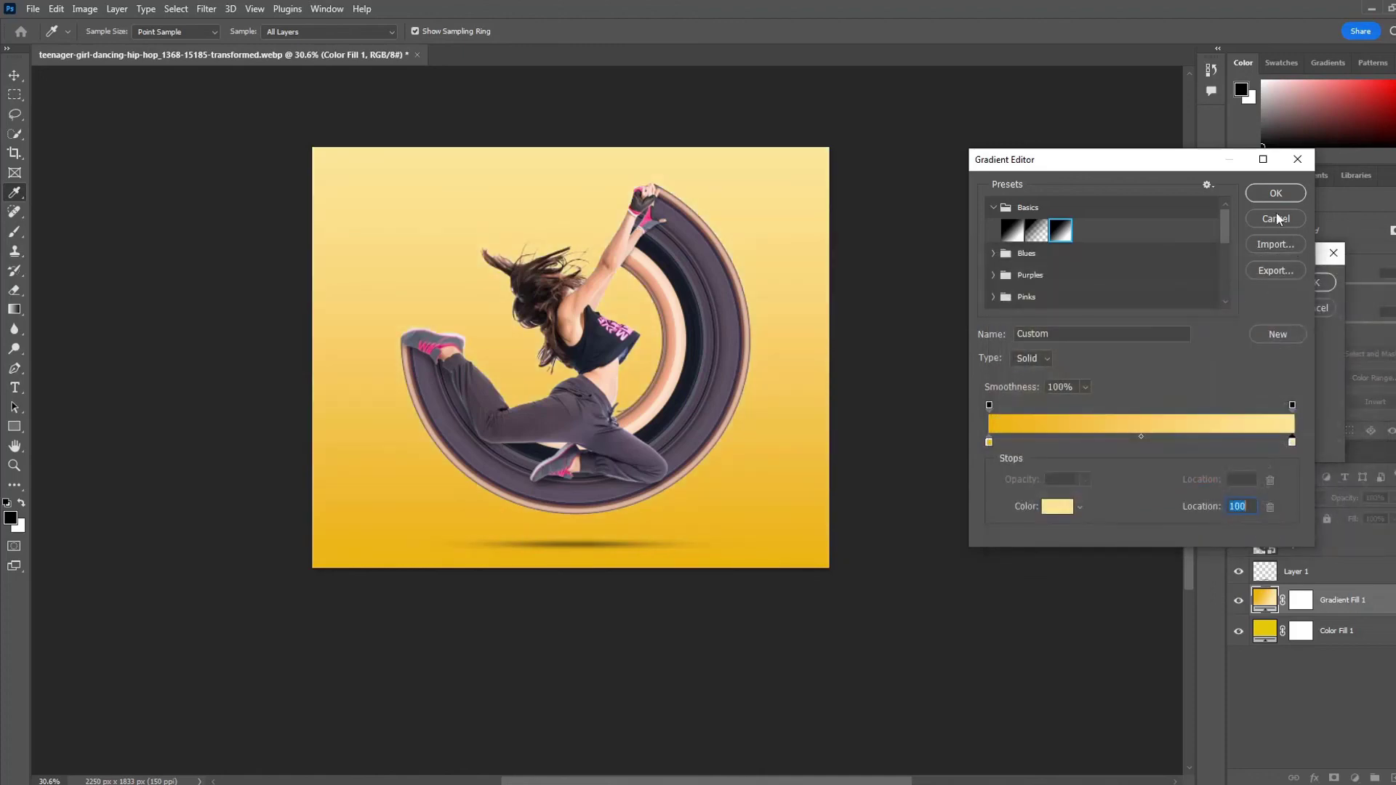
# Make the gradient fill Radial, Reversed, at 255% scale
pyautogui.click(1275, 195)
pyautogui.click(1141, 313)
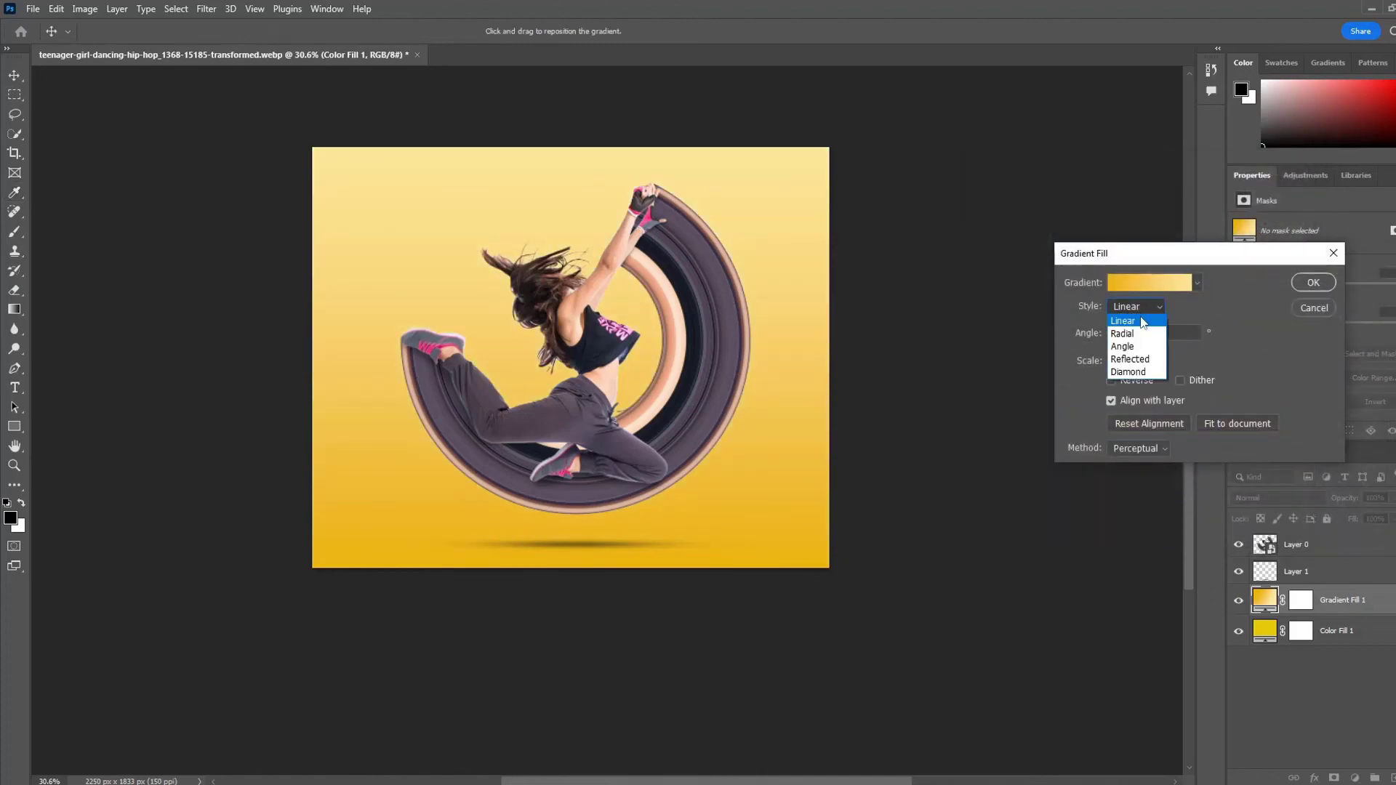
pyautogui.click(1131, 384)
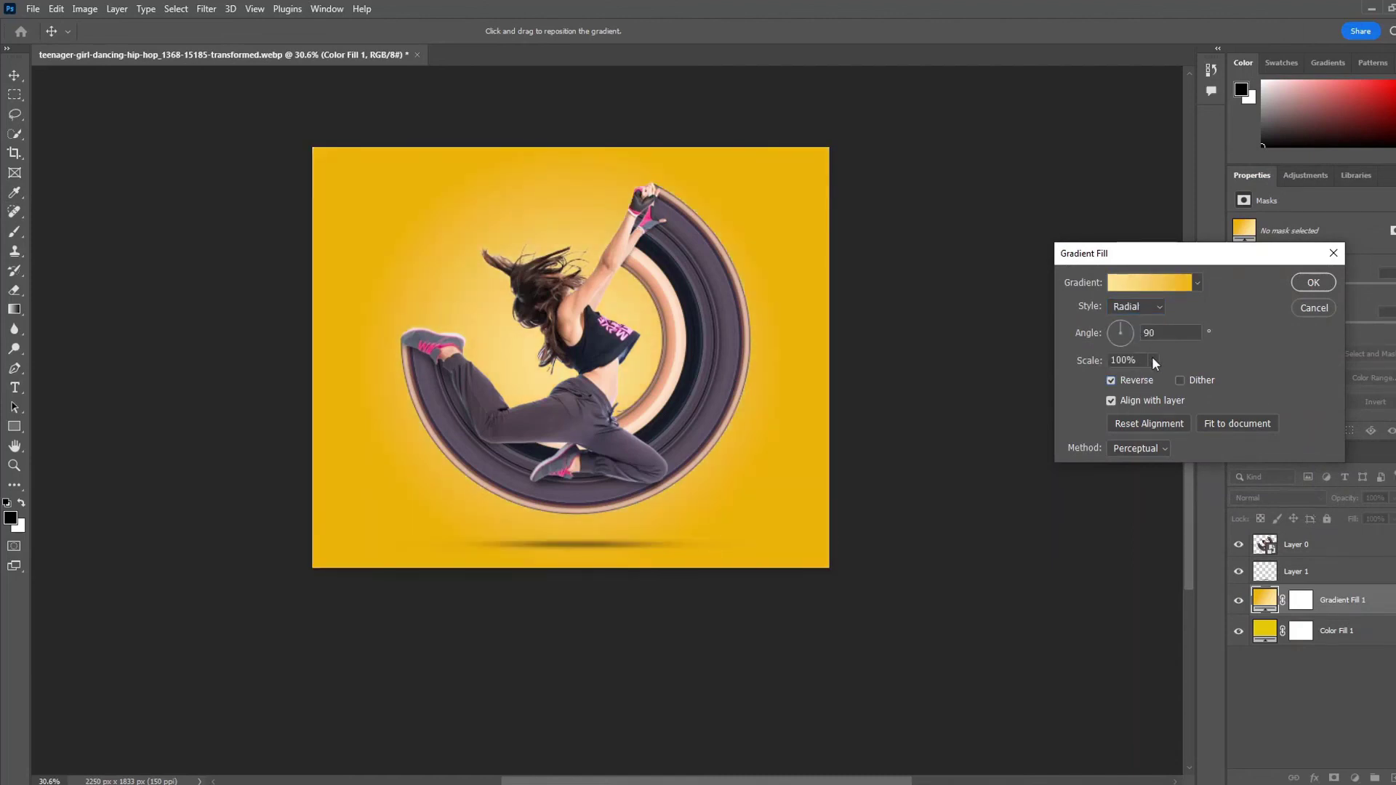
pyautogui.moveTo(1151, 376); pyautogui.dragTo(1165, 379)
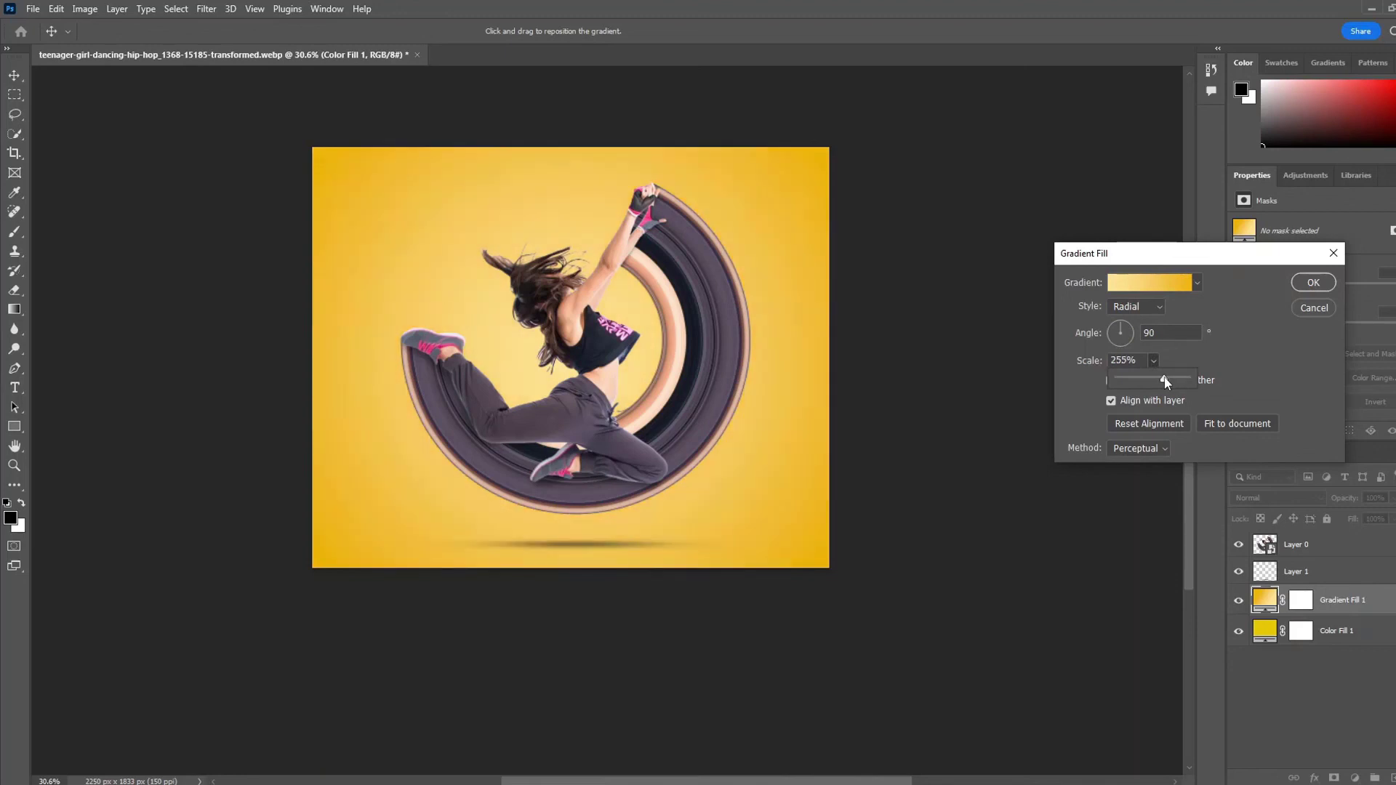
pyautogui.click(675, 362)
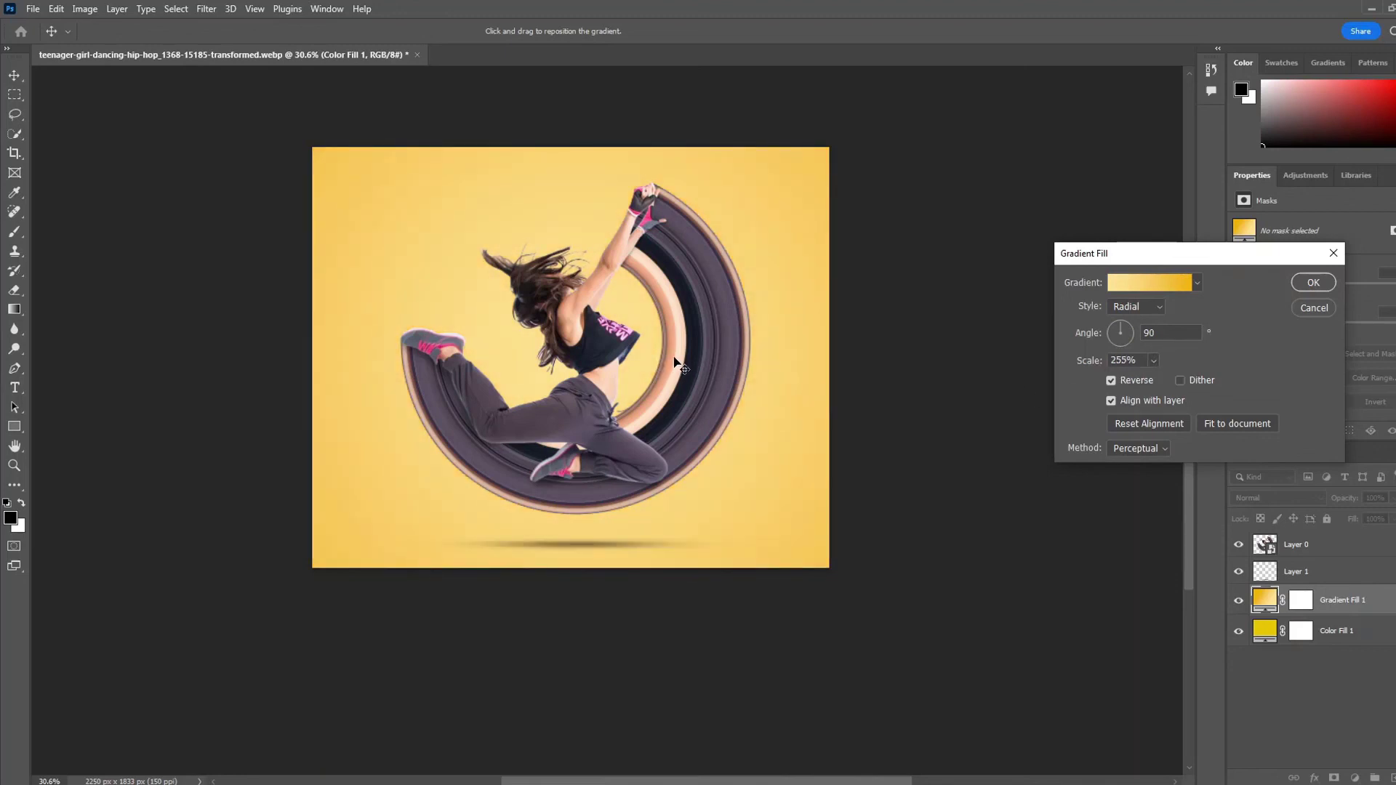
pyautogui.click(1304, 283)
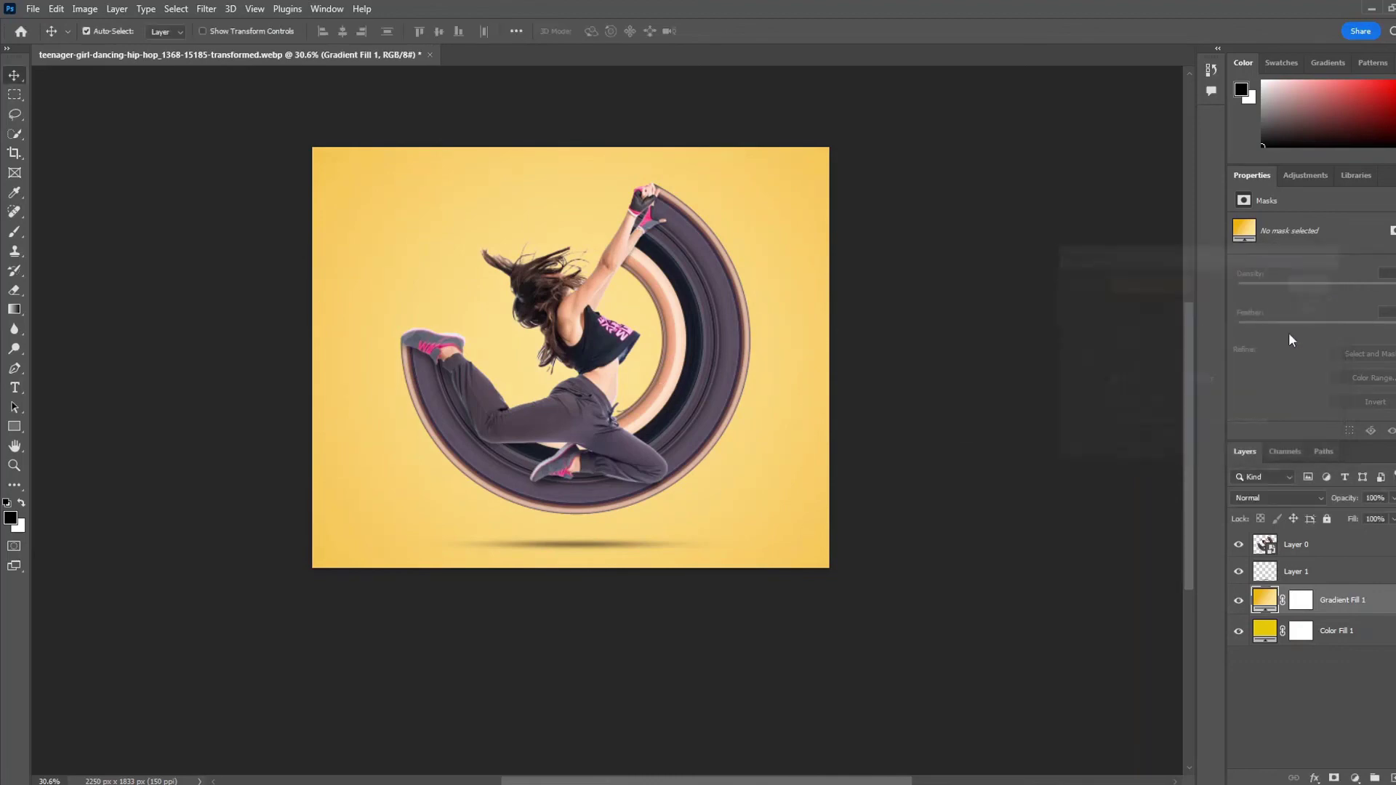
# Lower the Layer 1 shadow's opacity to 40%
pyautogui.click(1349, 576)
pyautogui.click(1392, 499)
pyautogui.moveTo(1390, 515); pyautogui.dragTo(1382, 519)
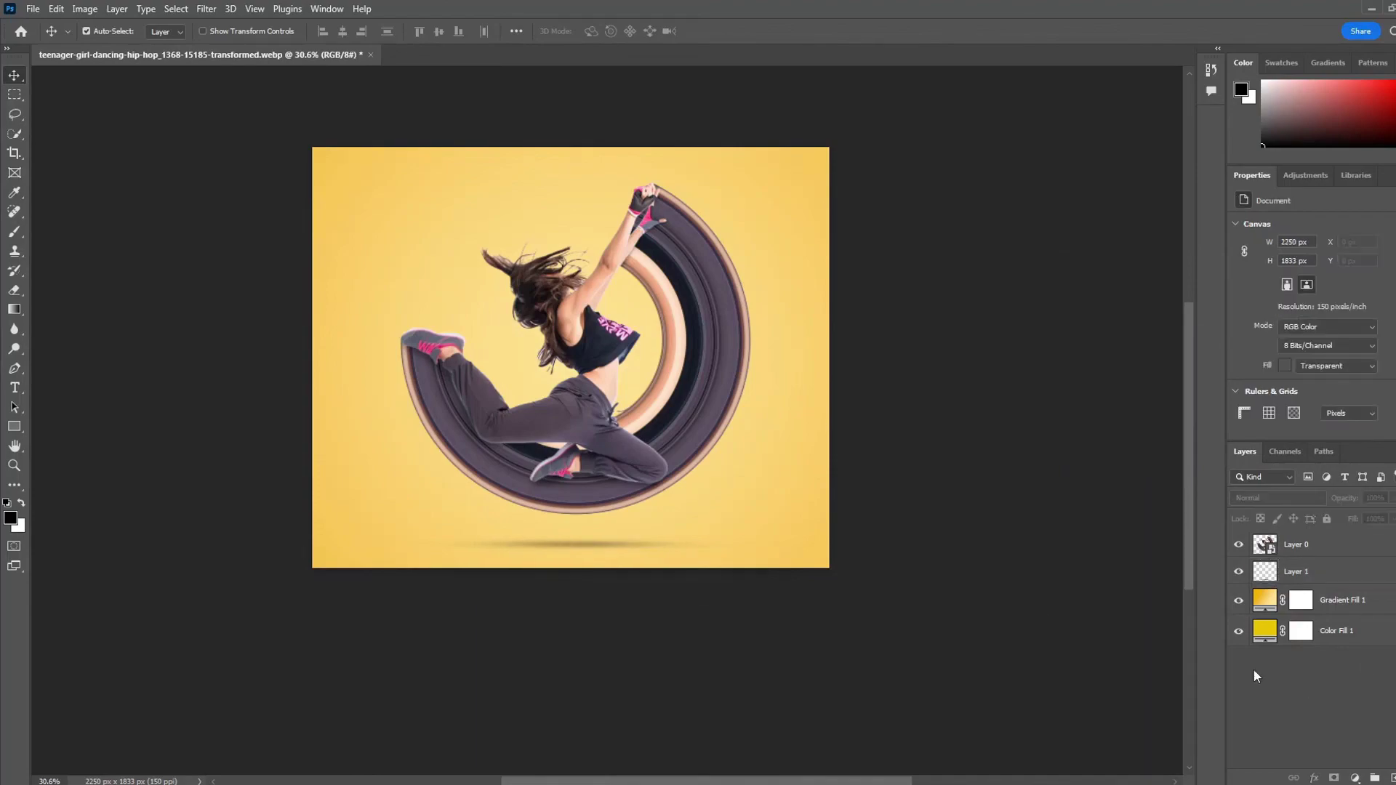